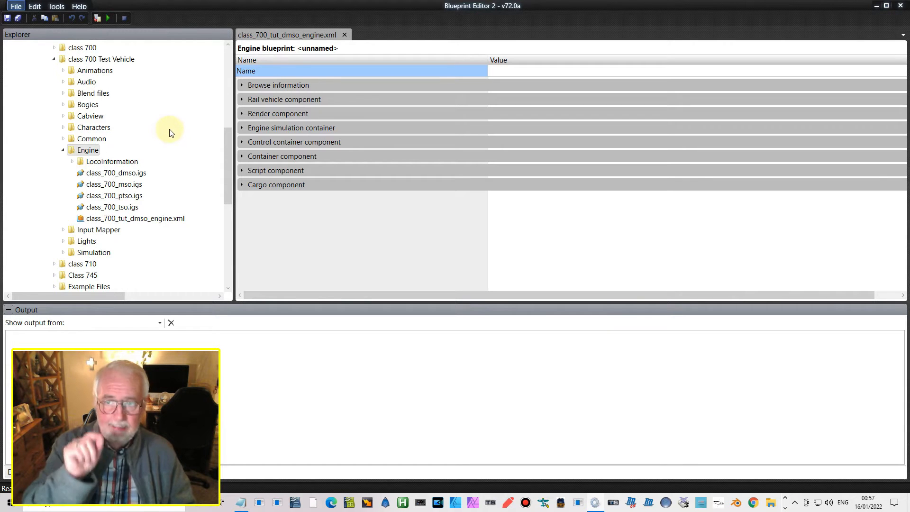
- Examine the blueprint types available for a new item in the Engine folder, including the engine and engine sim blueprints
right_click(97, 150)
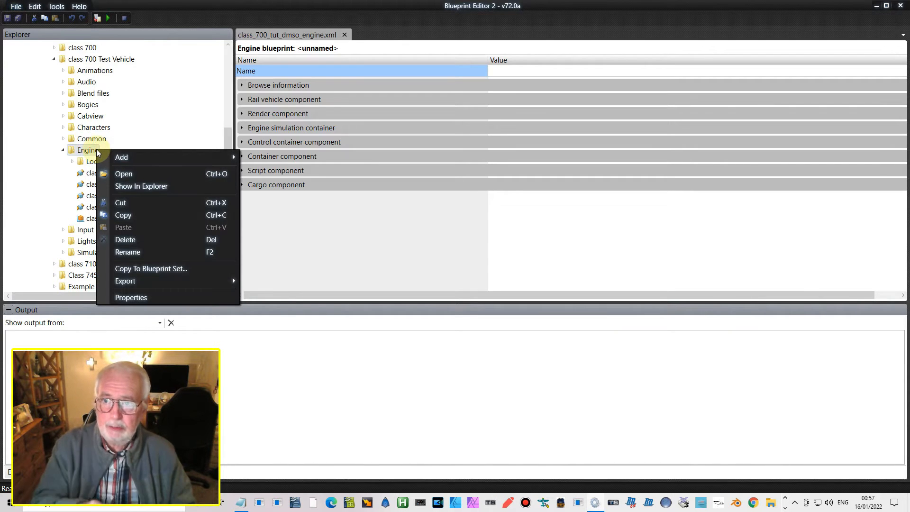
mouse_move(225, 157)
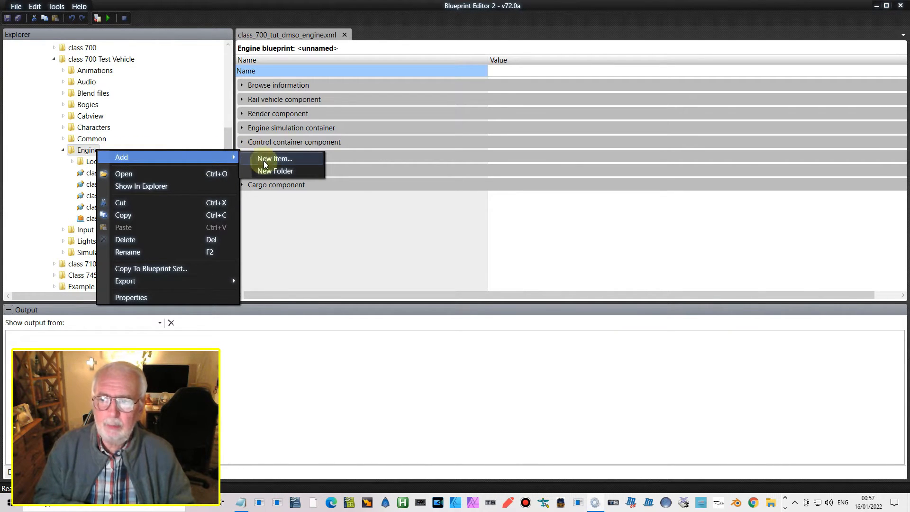
click(290, 159)
click(374, 190)
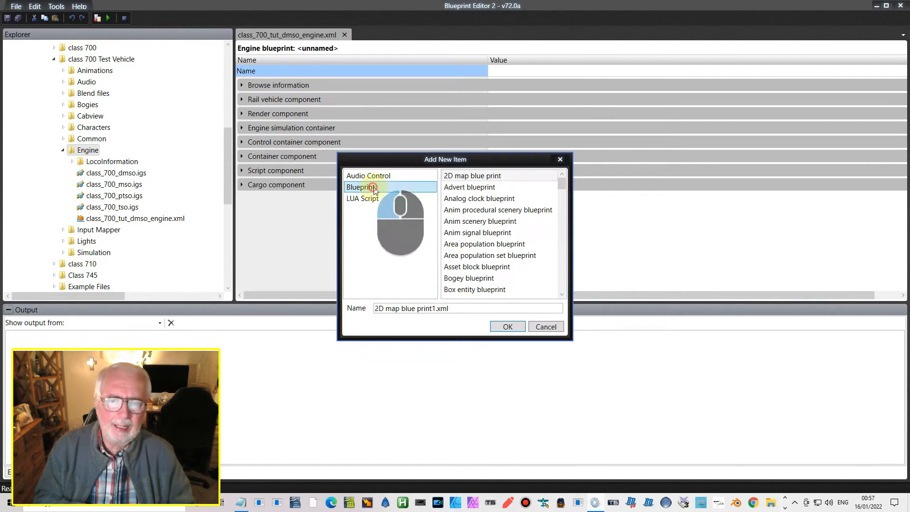
drag(559, 183, 564, 214)
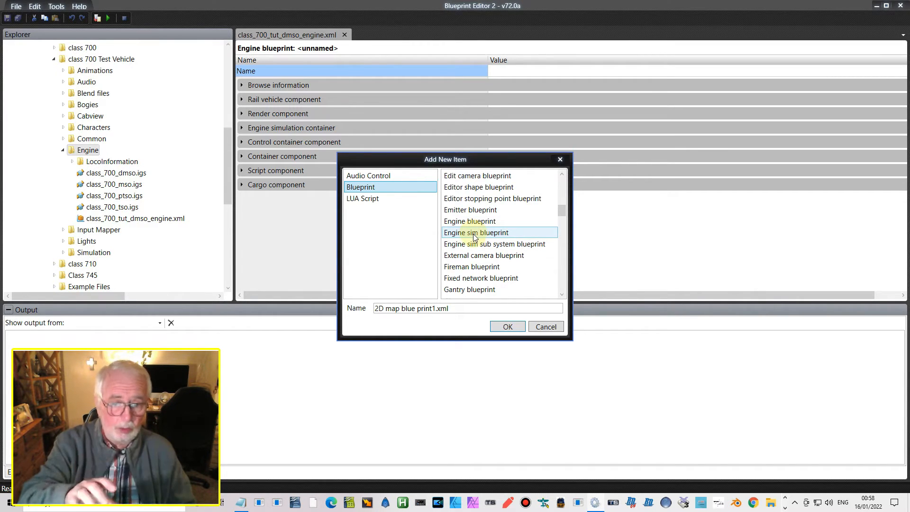
click(495, 222)
click(505, 244)
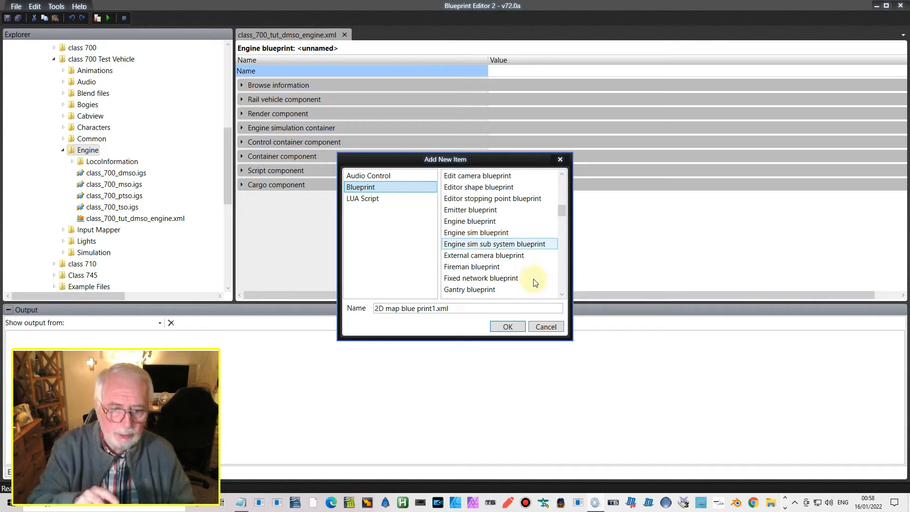
click(545, 326)
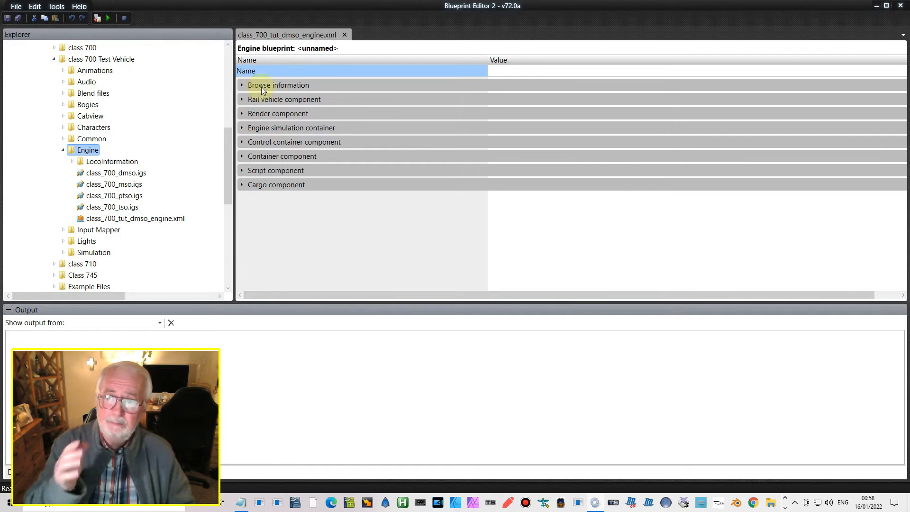
- Expand the engine blueprint's Browse information and Rail vehicle component sections and examine the front and back pivot settings
click(242, 86)
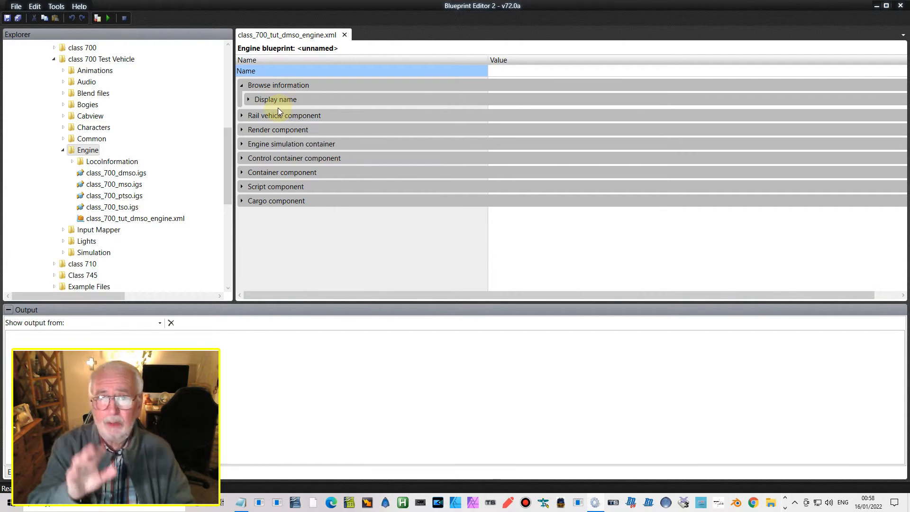
click(243, 117)
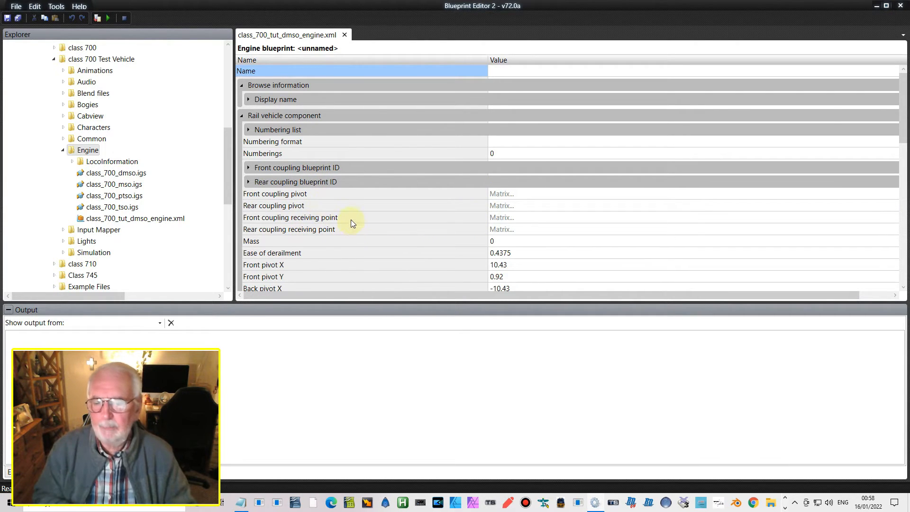
scroll(351, 219, down, 1)
scroll(345, 215, down, 2)
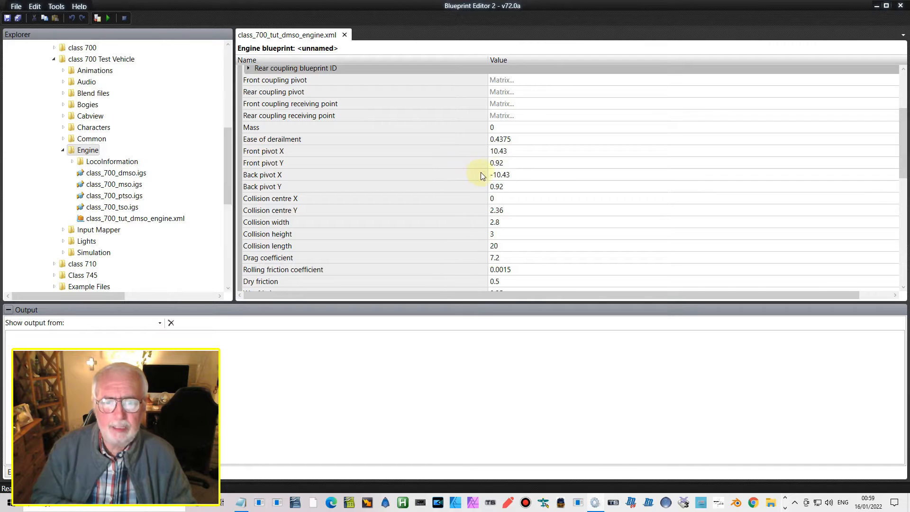
click(506, 163)
scroll(272, 184, down, 1)
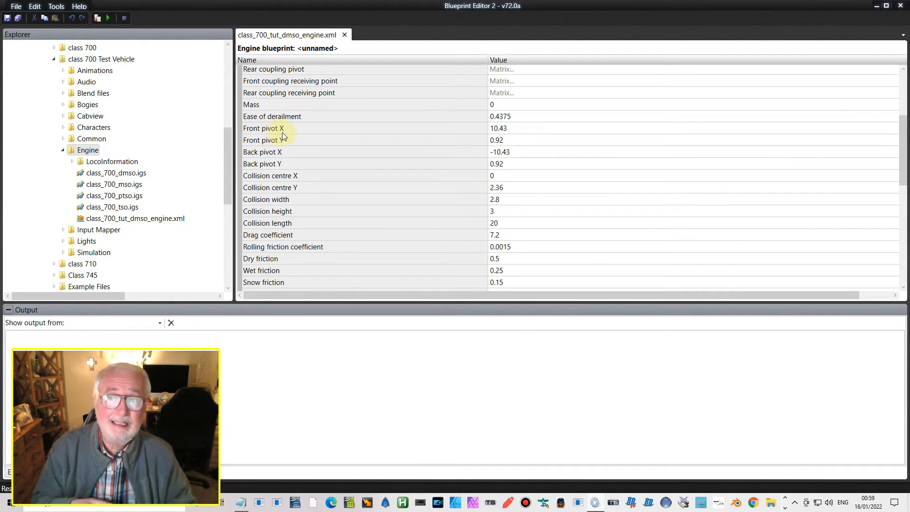
click(495, 140)
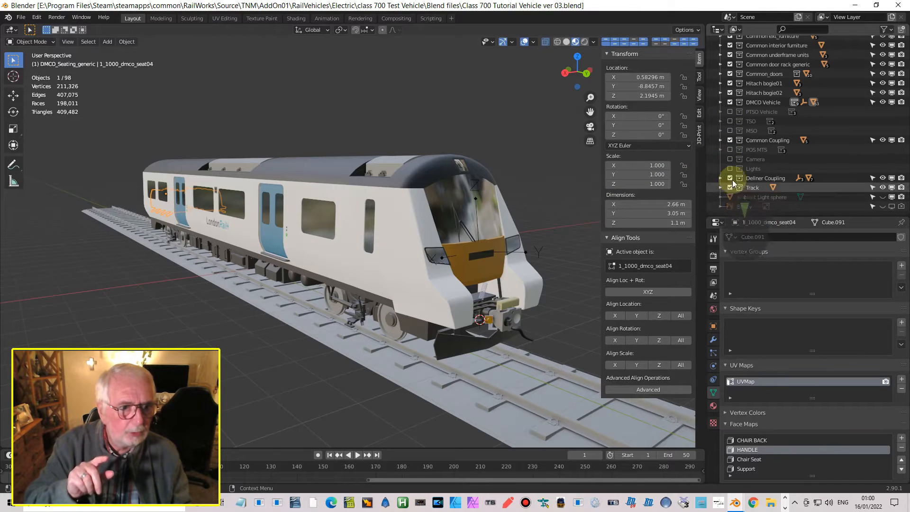
- Switch to Blender, enable the POS MTS collection, select the front pivot X empty and view it closely from the right side
click(730, 150)
middle_drag(388, 257, 383, 297)
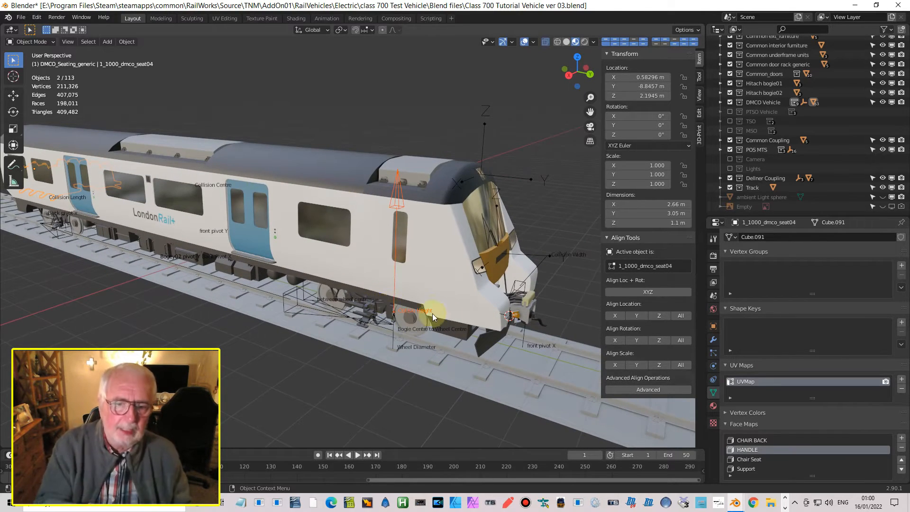
click(523, 345)
middle_drag(534, 345, 572, 318)
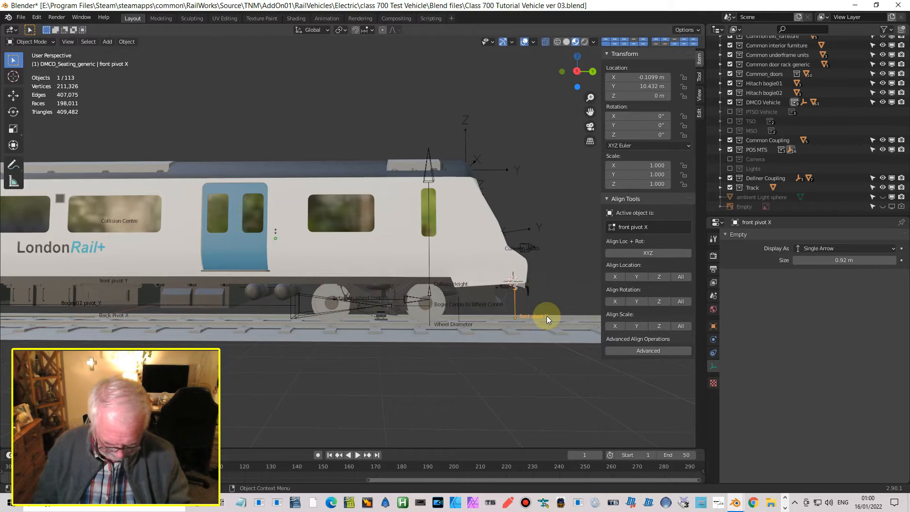
key(Page_Down)
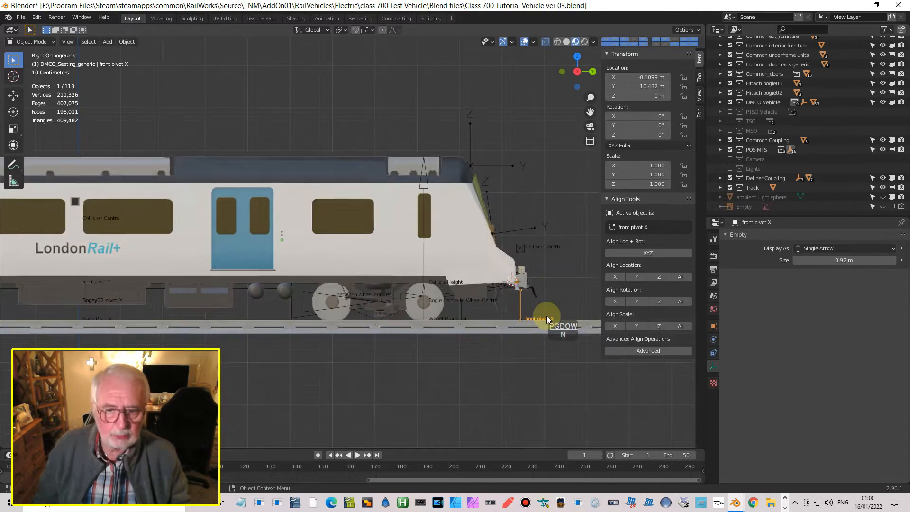
scroll(548, 313, up, 8)
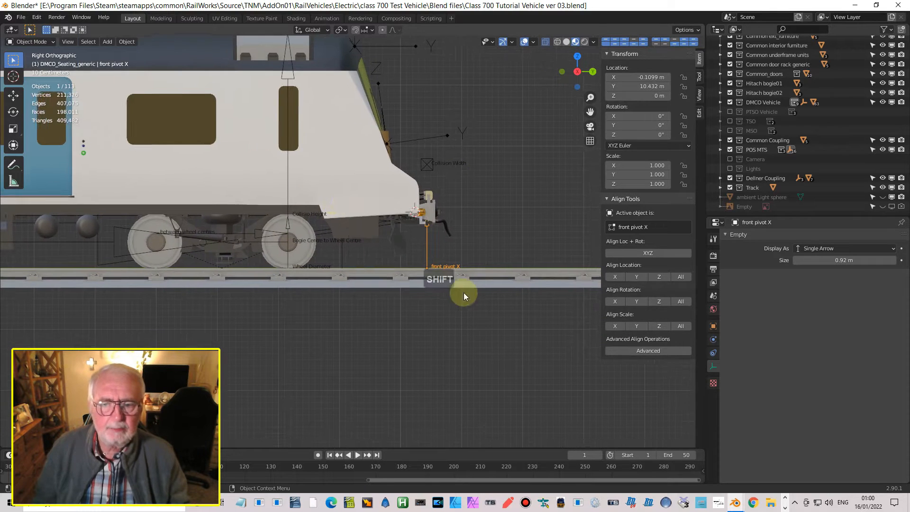
shift+middle_drag(472, 296, 347, 271)
scroll(421, 263, up, 2)
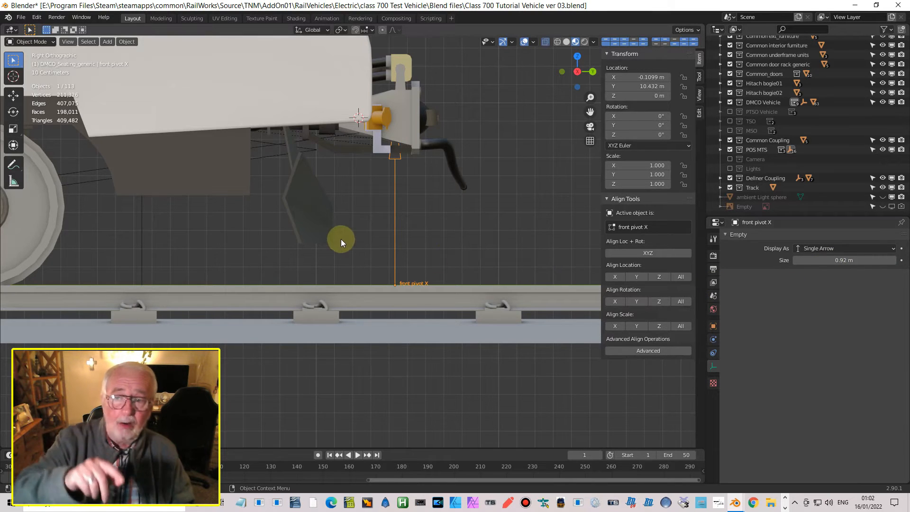
- Examine the pivot, bogie and wheel position markers along the vehicle, from the front bogie to the rear end
scroll(303, 252, down, 4)
shift+middle_drag(226, 240, 420, 255)
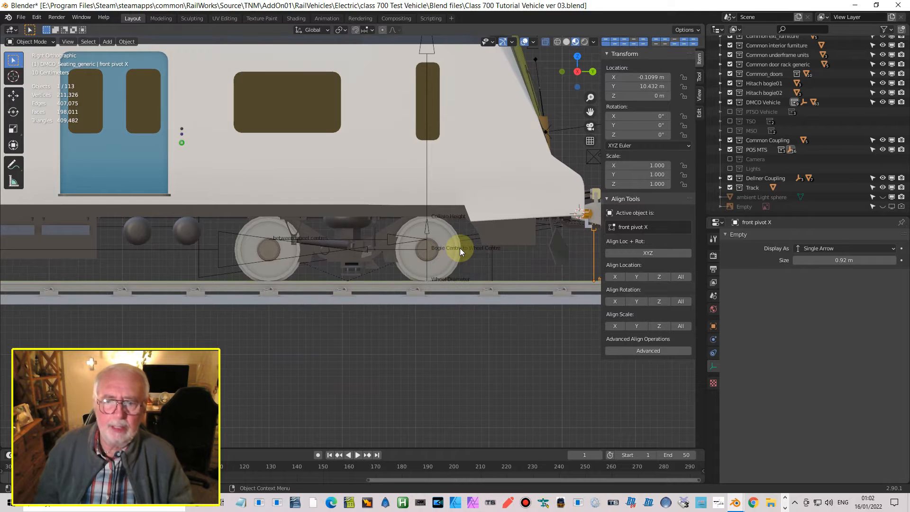
scroll(460, 248, up, 2)
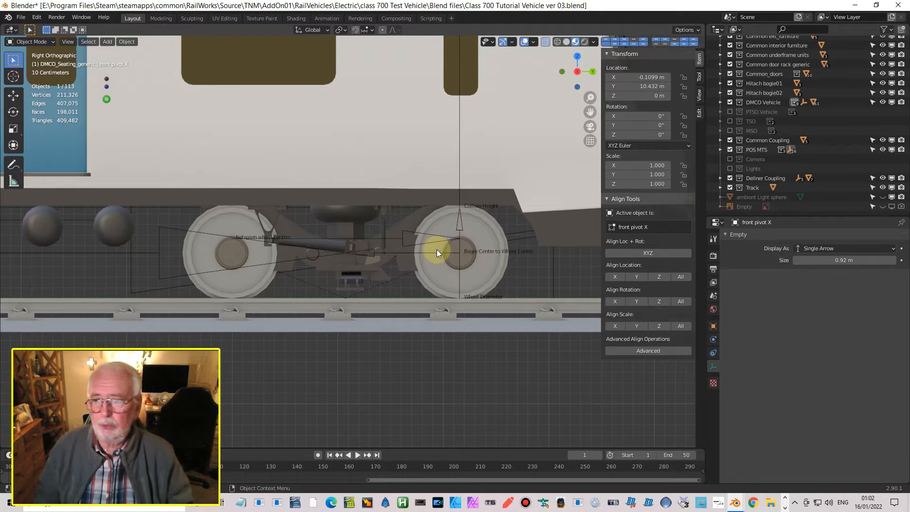
scroll(437, 249, down, 2)
scroll(366, 242, down, 1)
shift+middle_drag(366, 242, 468, 291)
scroll(382, 280, down, 3)
scroll(361, 278, down, 2)
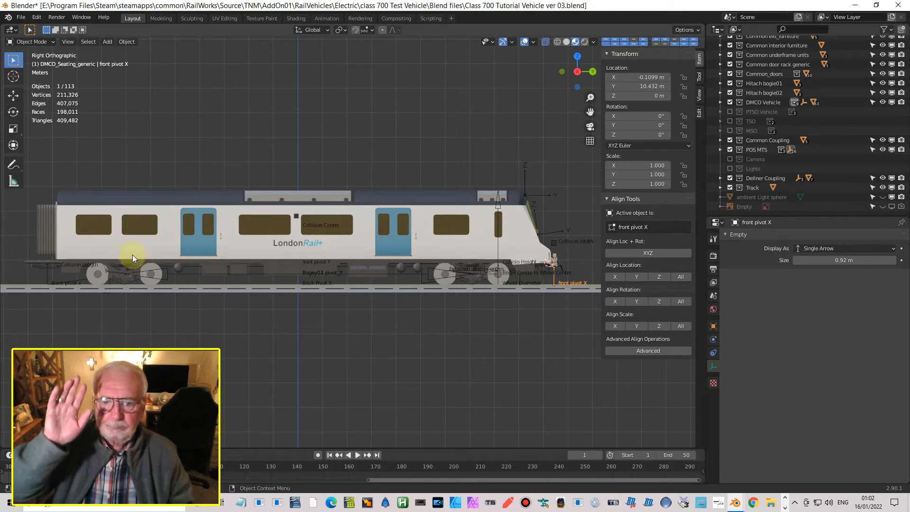
middle_drag(207, 260, 190, 276)
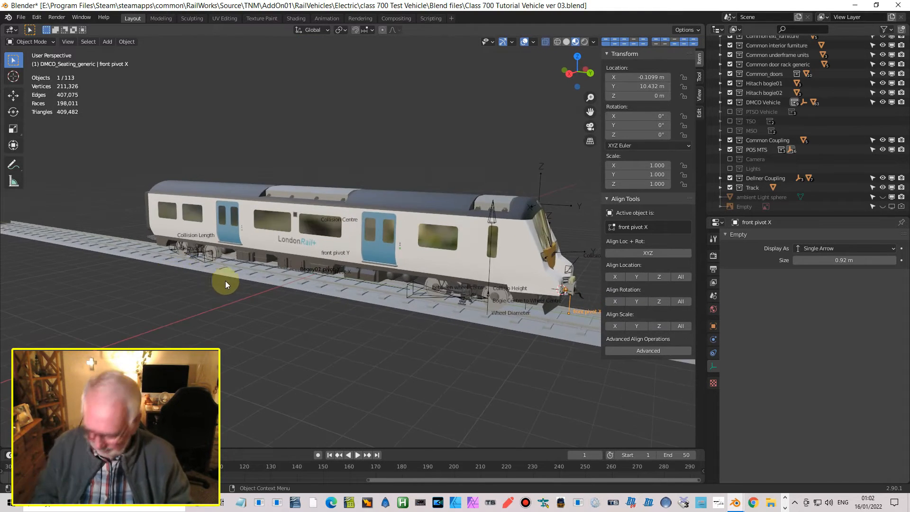
shift+middle_drag(326, 315, 318, 296)
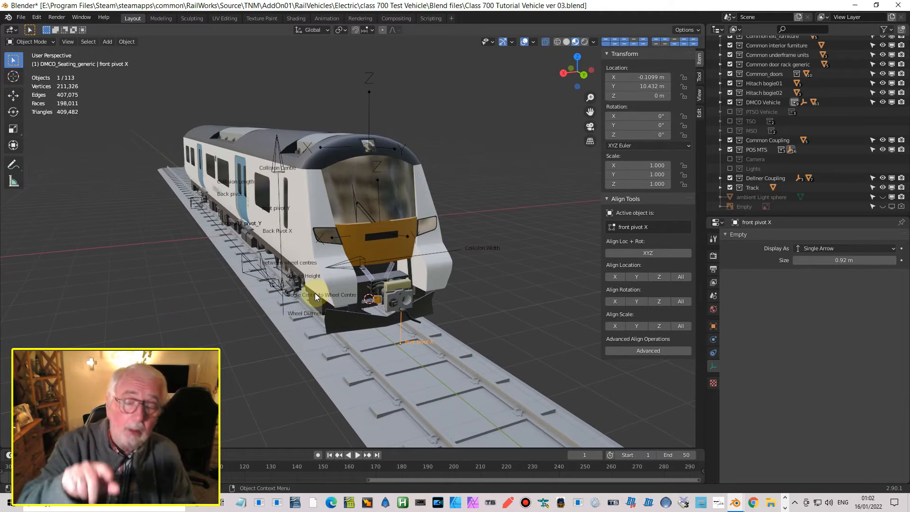
scroll(327, 295, up, 2)
middle_drag(323, 292, 263, 271)
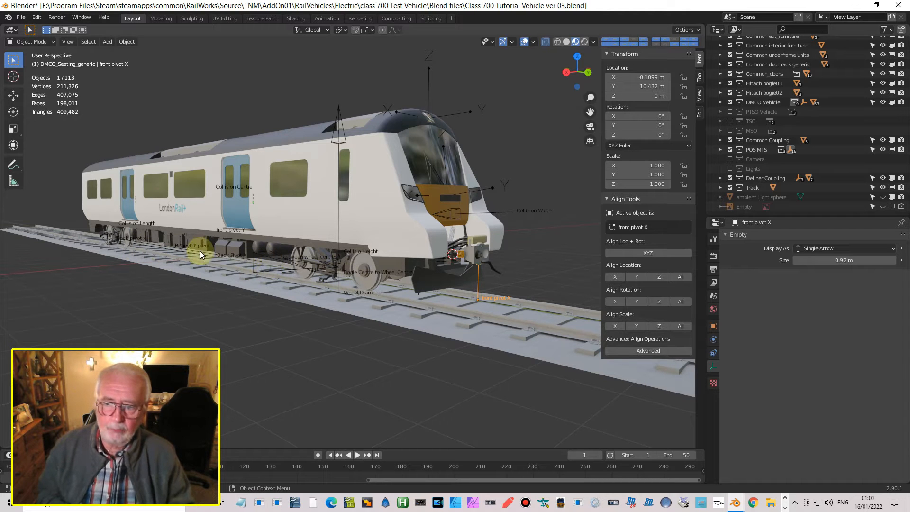
scroll(247, 266, up, 2)
middle_drag(253, 266, 258, 264)
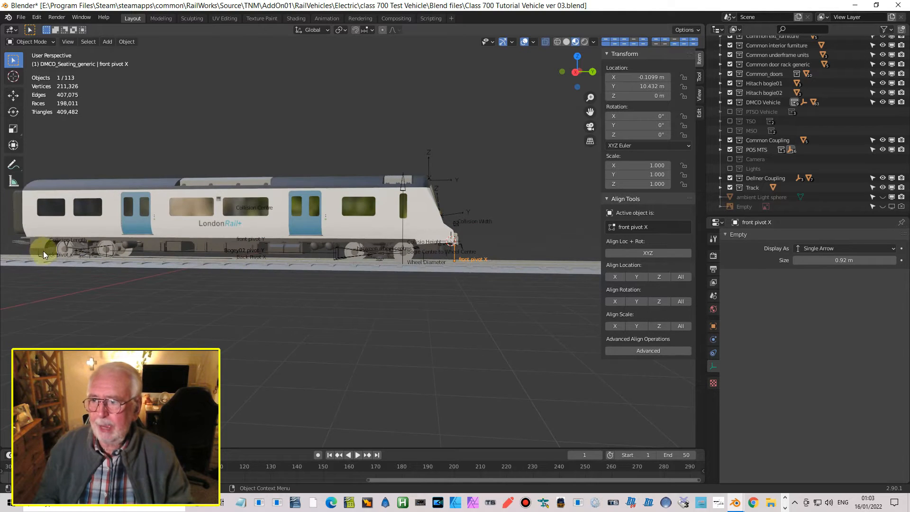
- Select and inspect the coupling parts at the rear end of the vehicle, and return the view to the cab front
scroll(46, 245, up, 1)
shift+middle_drag(46, 250, 152, 255)
shift+click(155, 246)
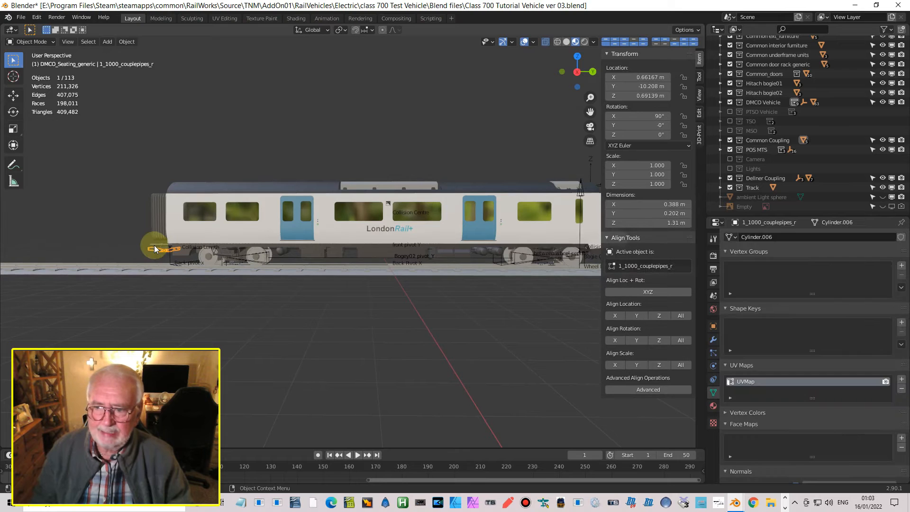
shift+middle_drag(439, 260, 355, 293)
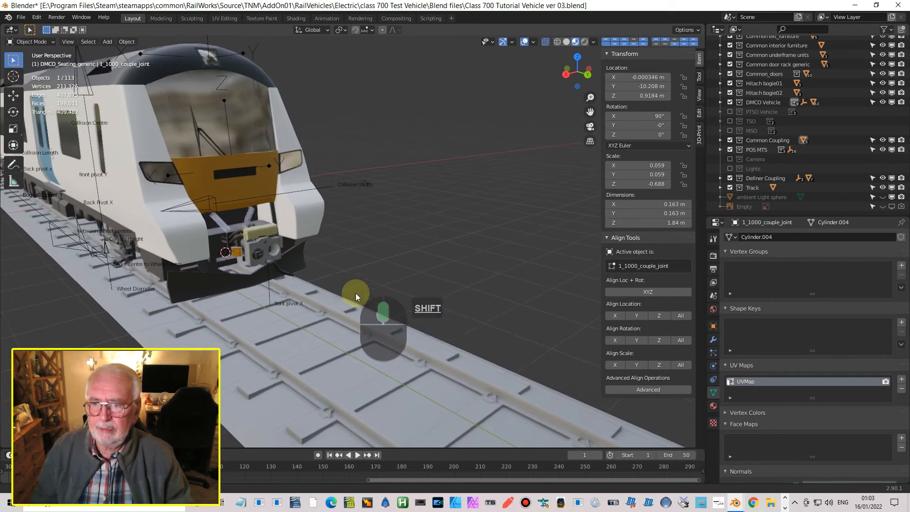
- Select the front Dellner coupling and examine how it sits beneath the cab from the front and both sides
click(258, 242)
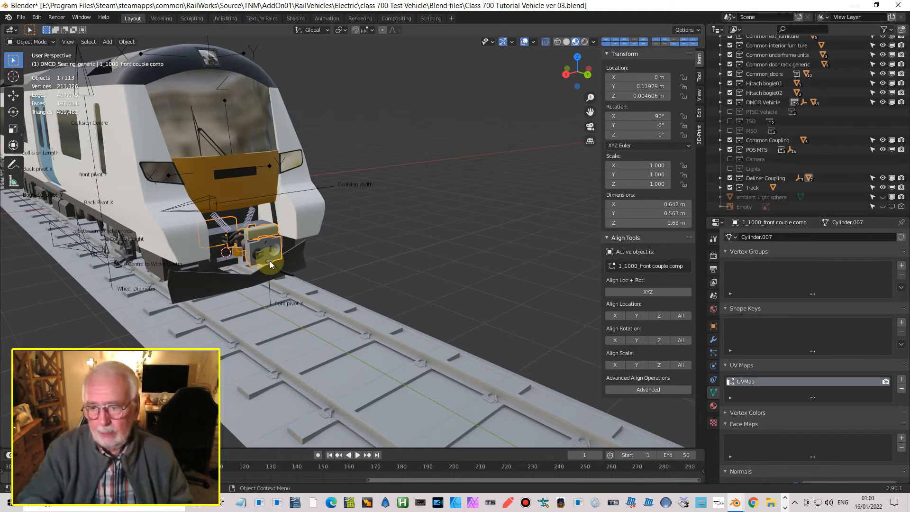
scroll(265, 263, up, 4)
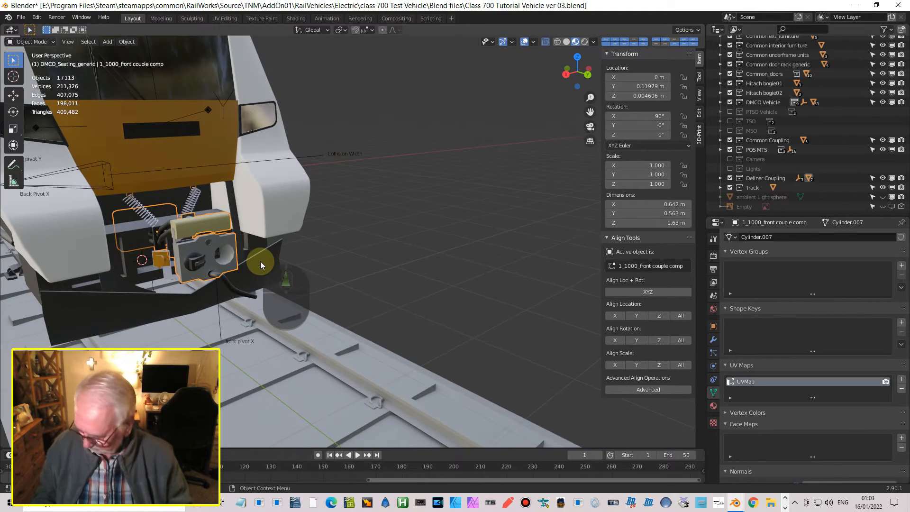
shift+middle_drag(263, 261, 399, 257)
shift+middle_drag(463, 263, 391, 281)
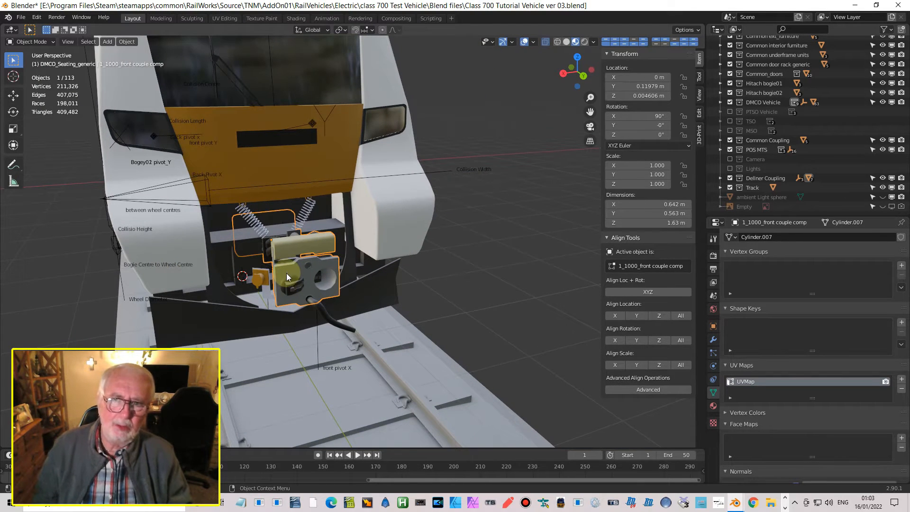
shift+middle_drag(334, 200, 333, 274)
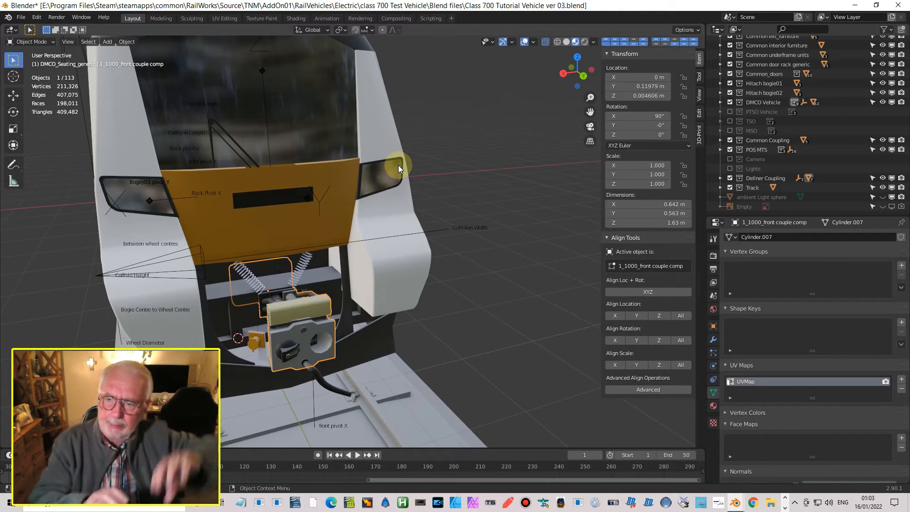
middle_drag(461, 236, 392, 243)
shift+middle_drag(482, 248, 439, 198)
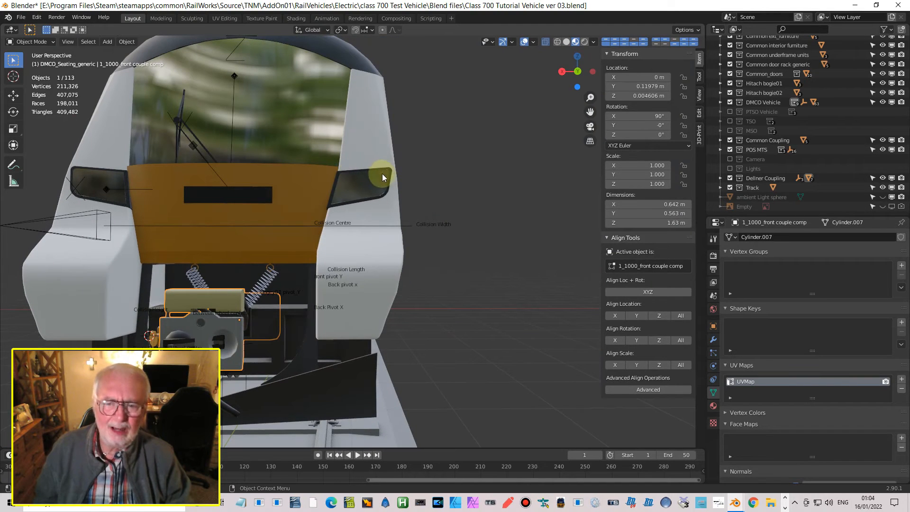
mouse_move(356, 197)
middle_down()
mouse_move(367, 249)
mouse_move(314, 251)
mouse_move(374, 257)
mouse_move(376, 214)
mouse_move(353, 204)
middle_up()
shift+middle_drag(390, 238, 381, 223)
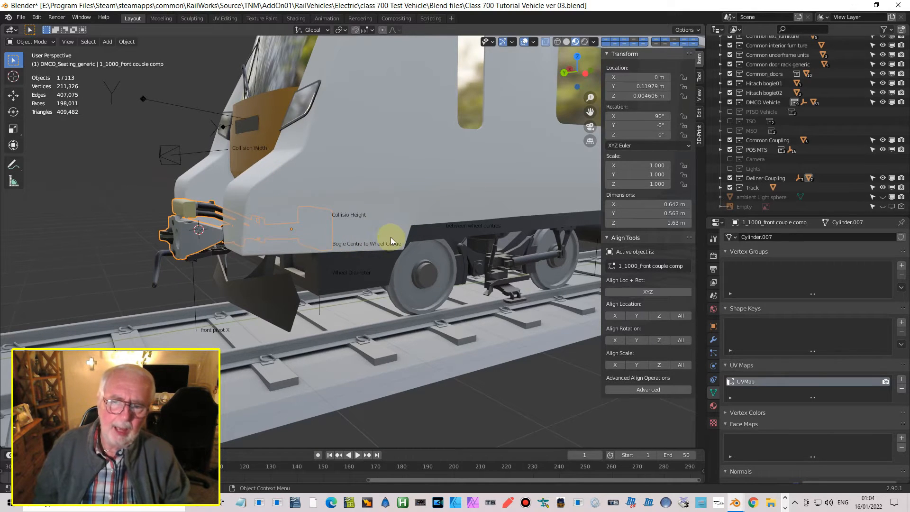
middle_drag(391, 239, 361, 240)
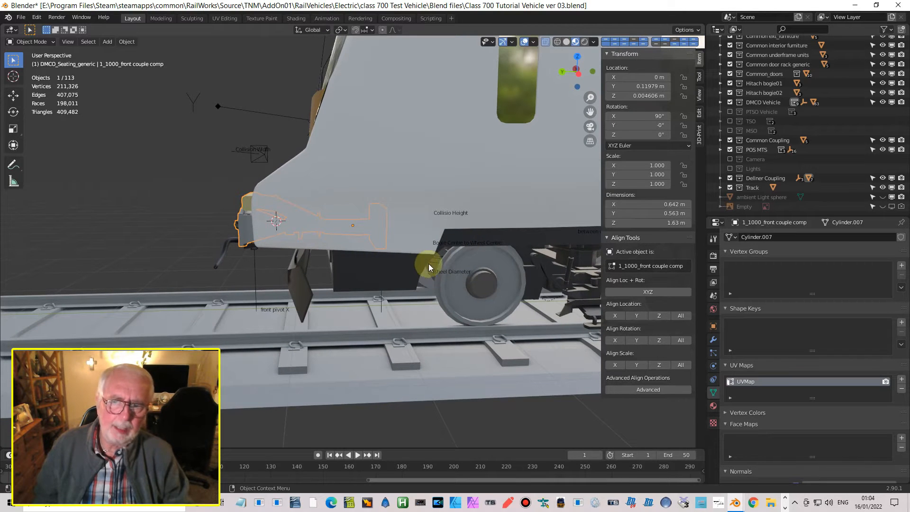
middle_drag(429, 263, 378, 241)
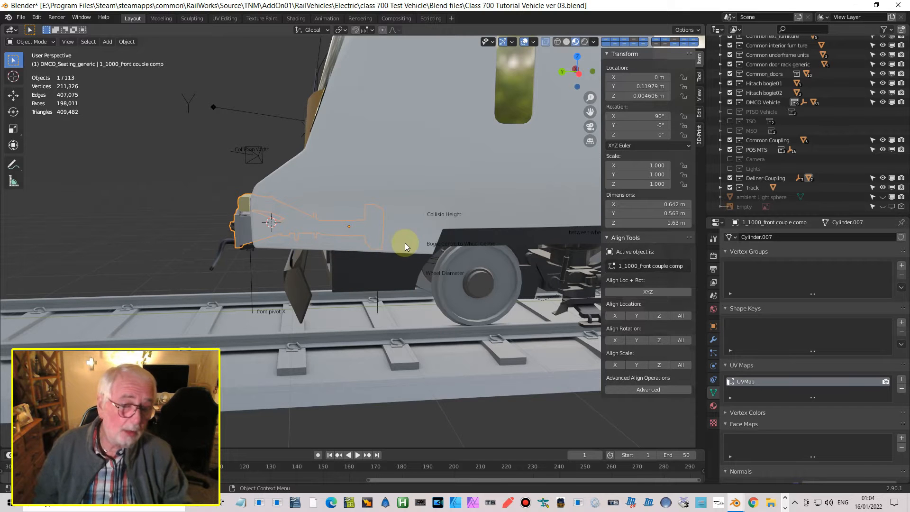
middle_drag(404, 245, 454, 255)
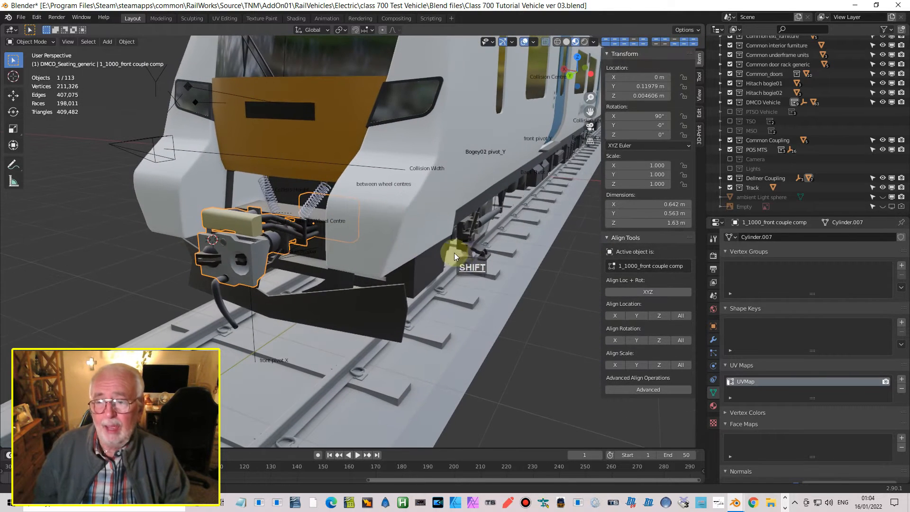
click(390, 228)
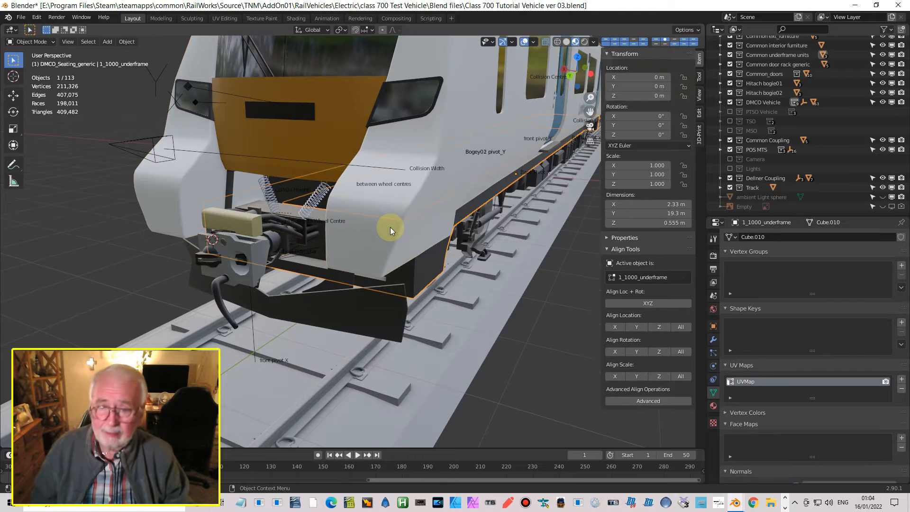
- Select the 1_1000_body02 body shell and examine the mesh of its lower front corner in Edit Mode, ending in Object Mode
click(390, 227)
key(Tab)
key(Tab)
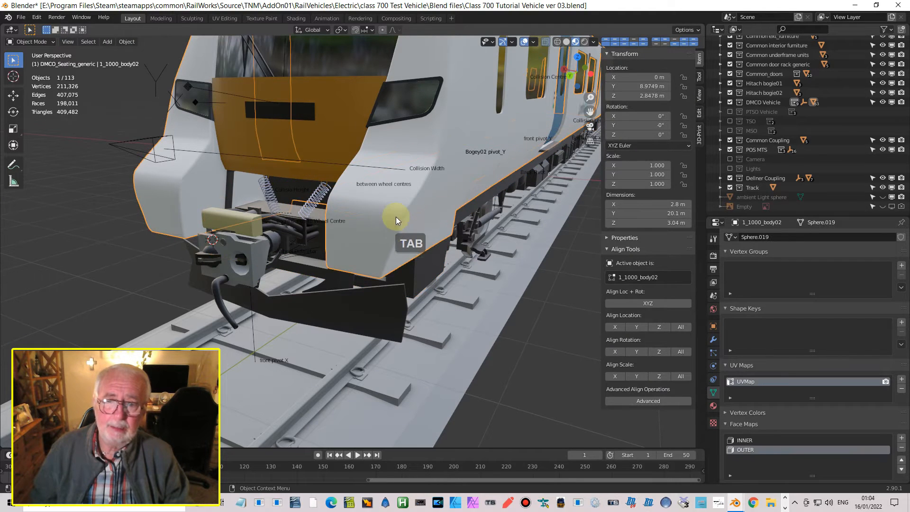
click(426, 148)
key(Tab)
key(Tab)
key(Tab)
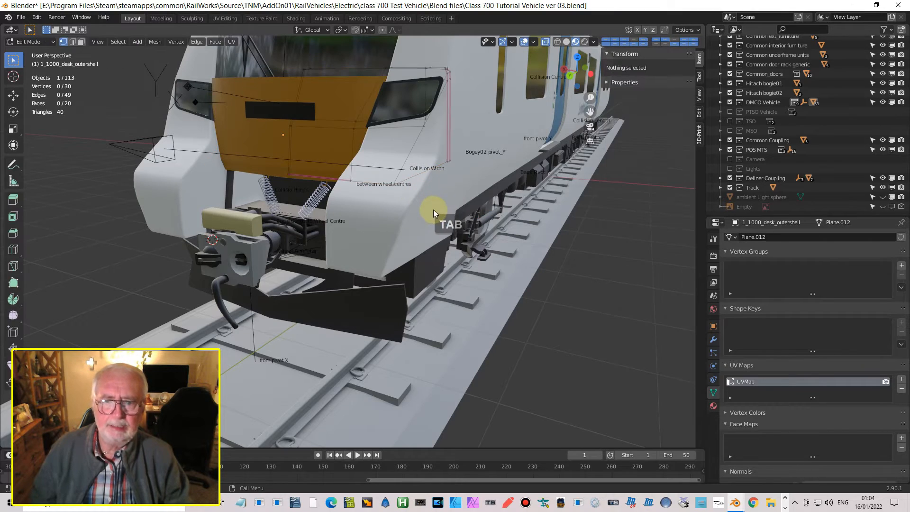
key(Tab)
click(428, 224)
key(Tab)
middle_drag(401, 230, 427, 211)
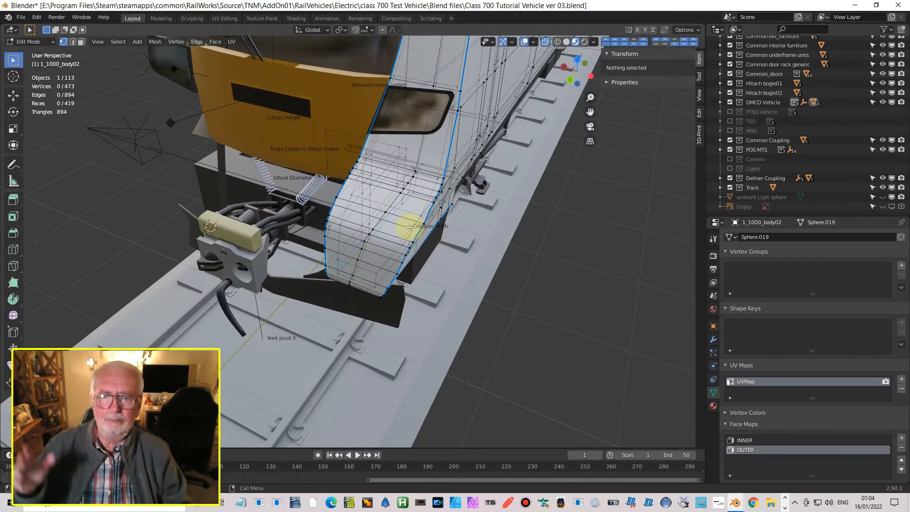
middle_drag(405, 224, 453, 200)
key(Tab)
- Examine the clearance around the front coupling from several angles and select the 1_1000_plow_new plough beneath the cab
scroll(403, 223, up, 1)
middle_drag(403, 223, 402, 243)
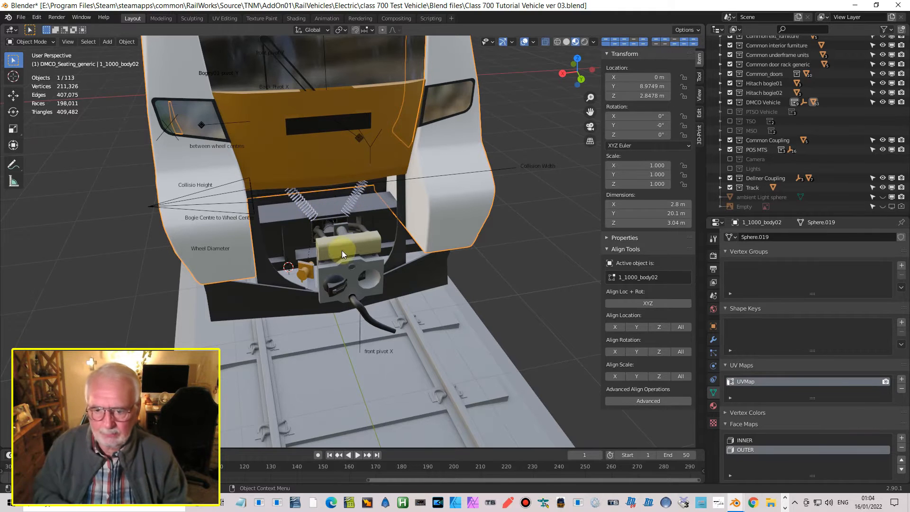
middle_drag(323, 209, 328, 268)
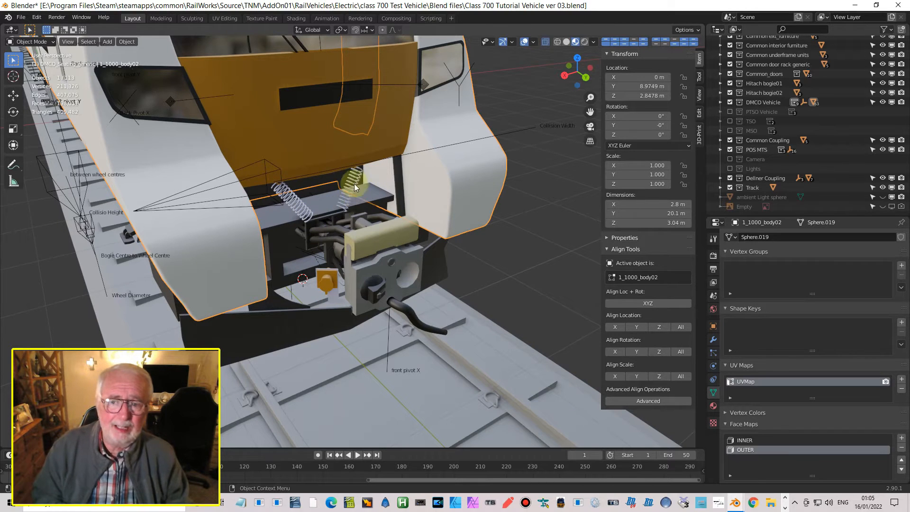
middle_drag(351, 194, 354, 169)
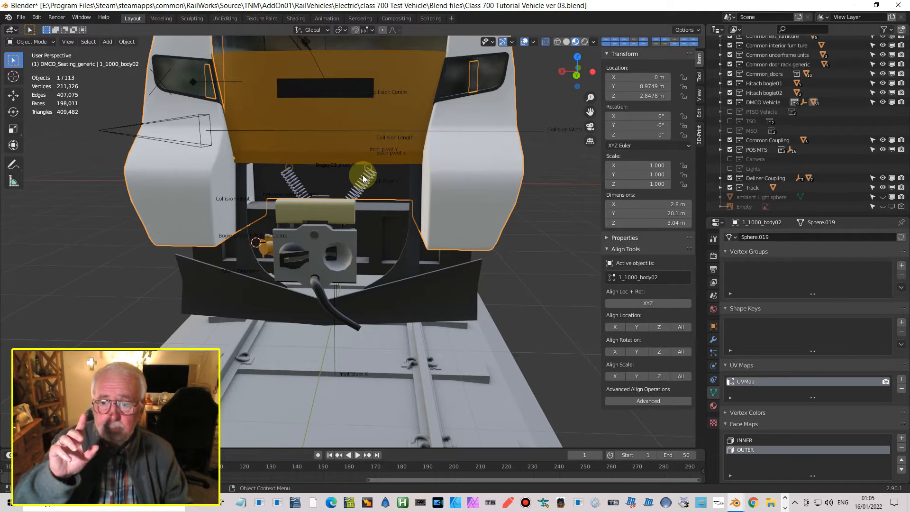
middle_drag(363, 175, 363, 249)
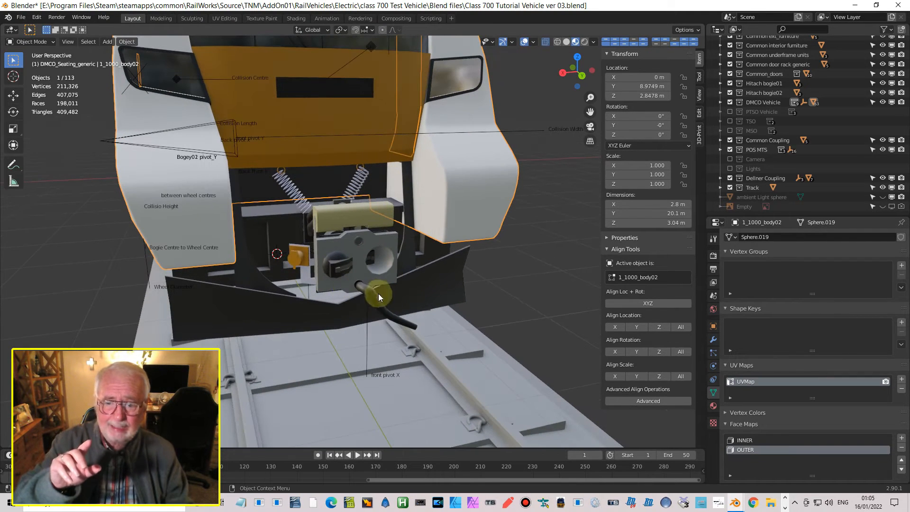
middle_drag(400, 321, 370, 311)
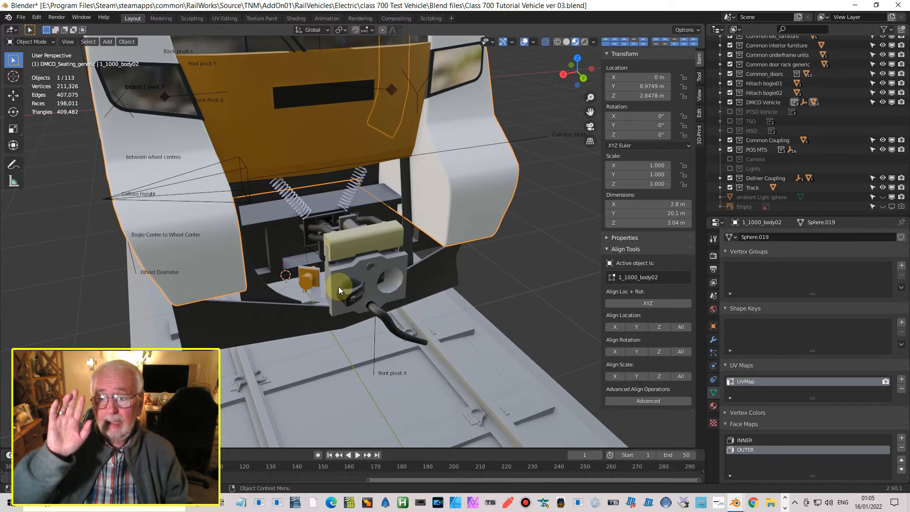
click(419, 275)
middle_drag(419, 272, 407, 258)
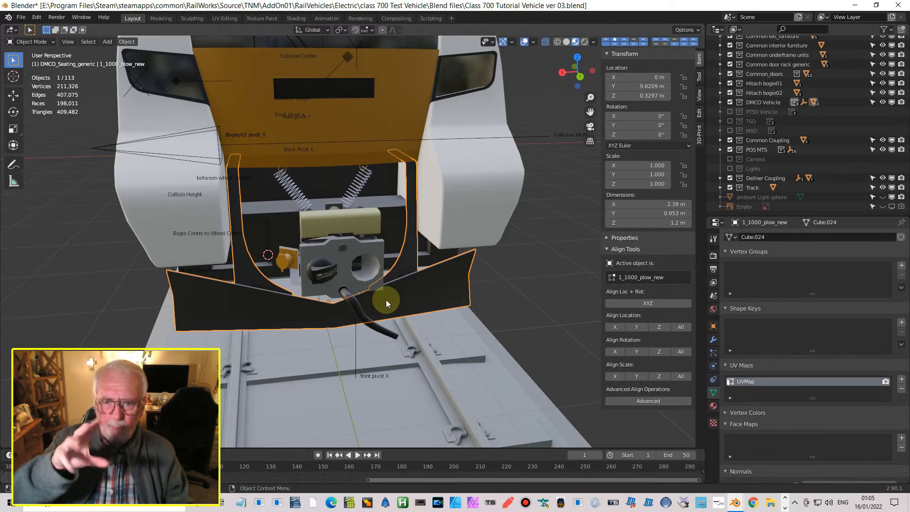
mouse_move(406, 281)
middle_down()
mouse_move(374, 272)
mouse_move(416, 251)
mouse_move(427, 266)
mouse_move(424, 281)
mouse_move(408, 279)
middle_up()
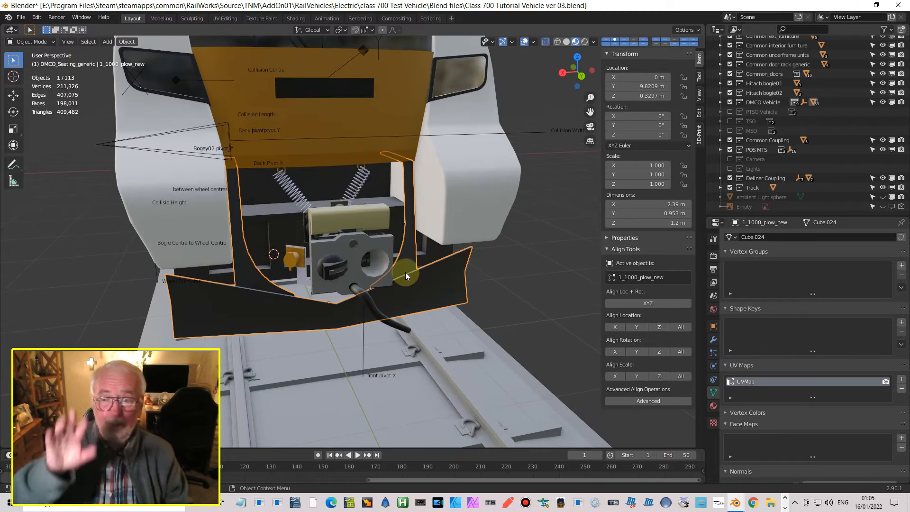
- View the whole vehicle on the track from the cab end, including its position markers
scroll(408, 280, down, 6)
middle_drag(396, 279, 395, 235)
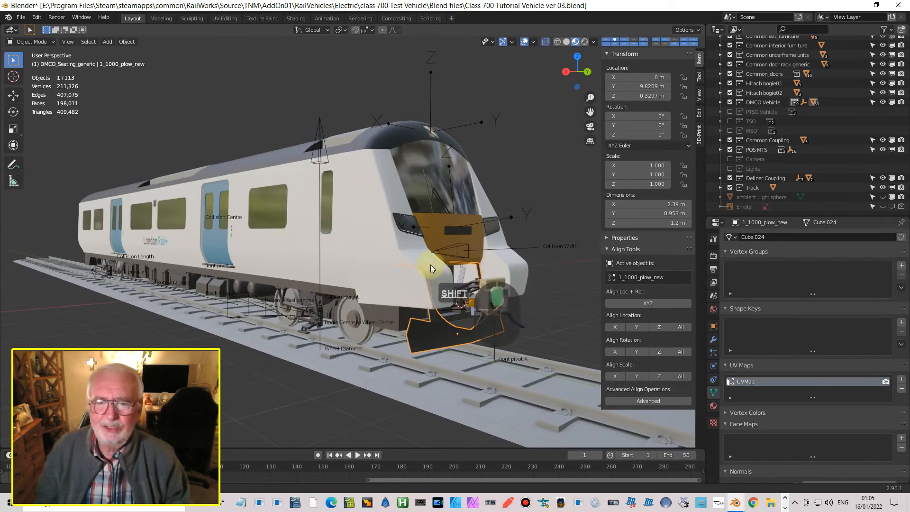
shift+middle_drag(431, 265, 421, 247)
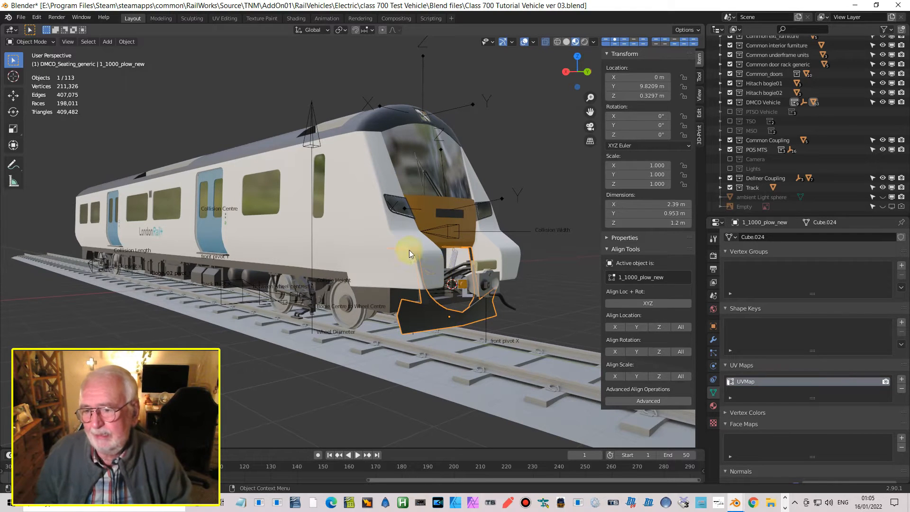
middle_drag(419, 308, 409, 325)
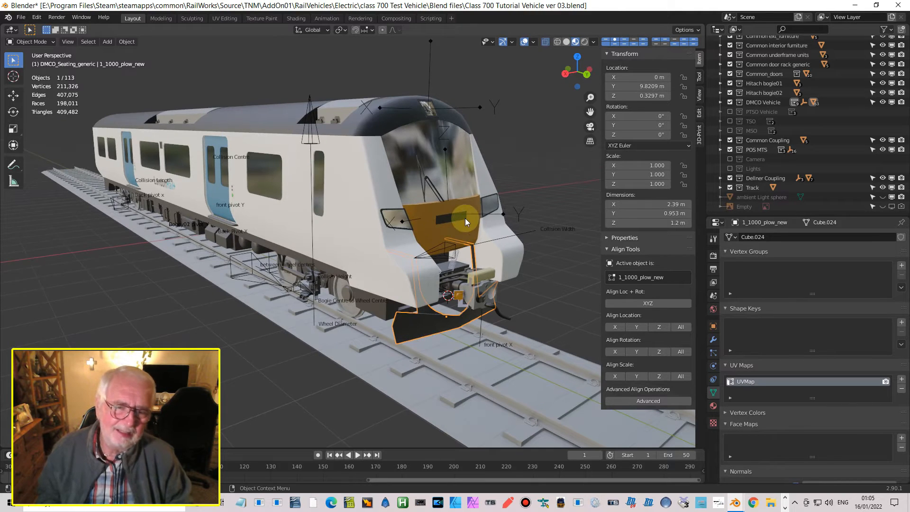
mouse_move(453, 223)
middle_down()
mouse_move(448, 207)
mouse_move(458, 221)
middle_up()
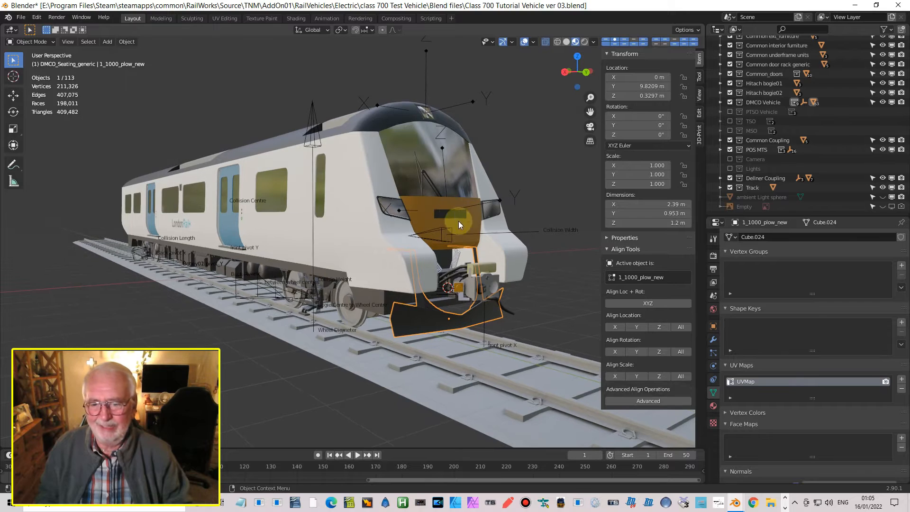
middle_drag(487, 265, 494, 269)
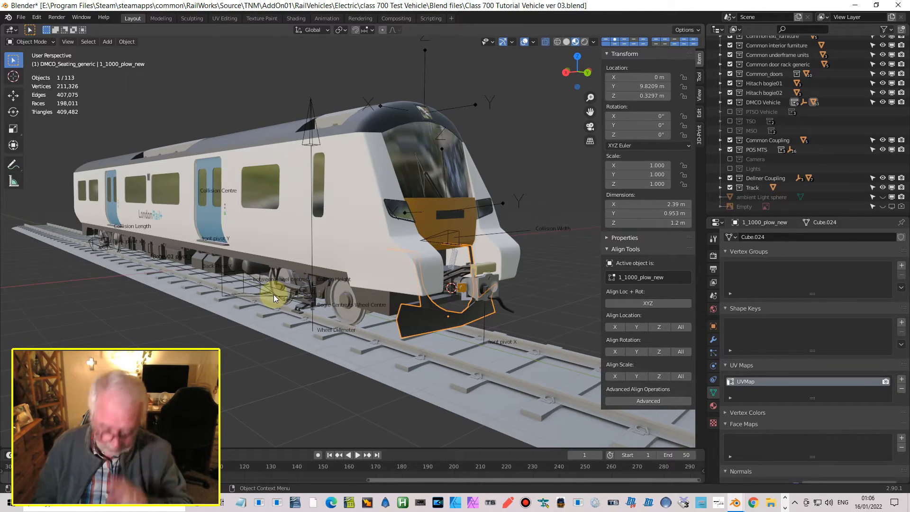
- Switch to Blueprint Editor 2 and go to the Bogey section of the class_700_tut_dmso_engine.xml blueprint
key(ctrl+super)
key(ctrl+super+Right)
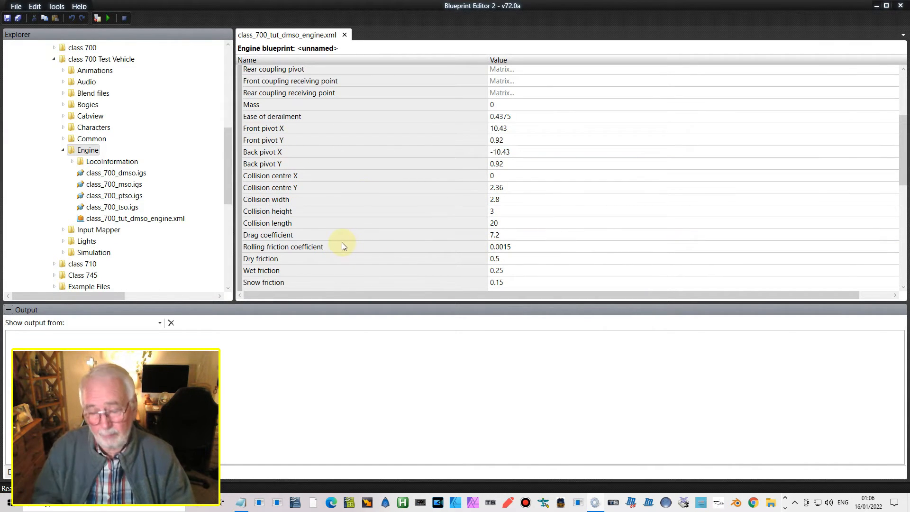
scroll(365, 180, down, 2)
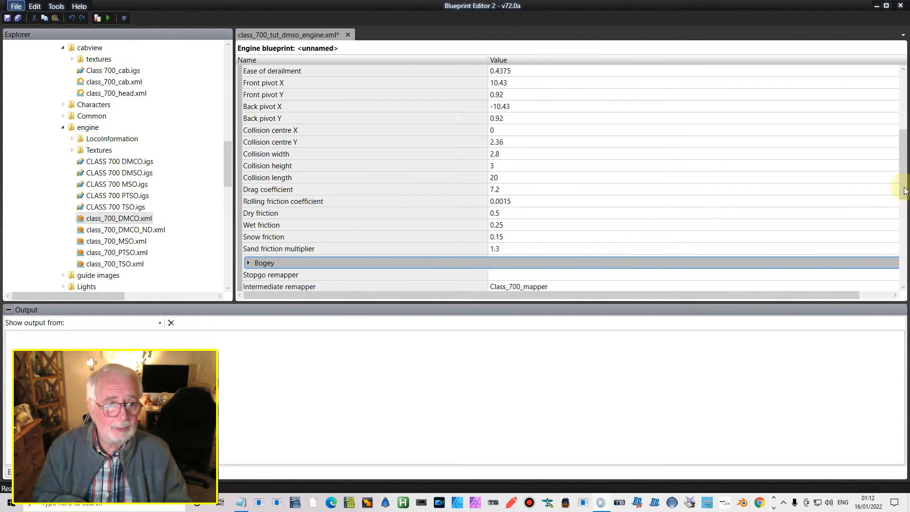
scroll(891, 222, down, 4)
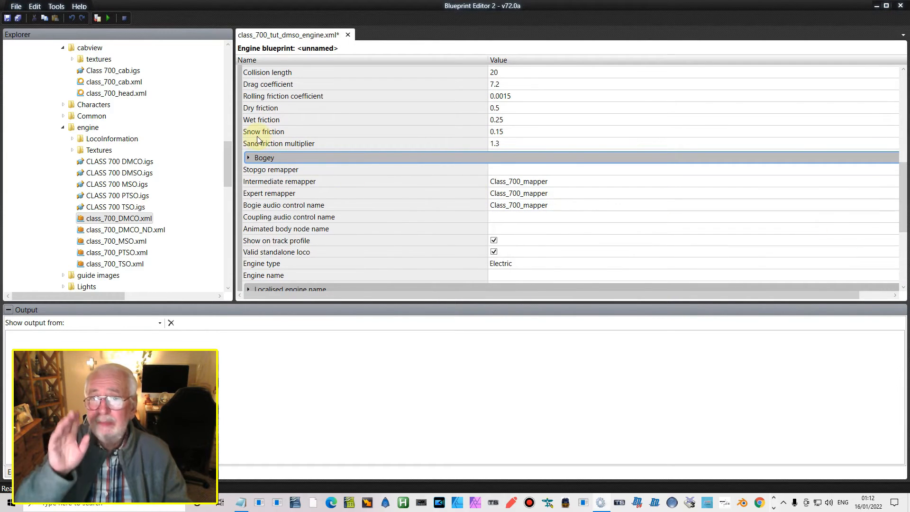
- Check the options for adding an item to the class 700 Test Vehicle's Bogies folder, and open Hitachi_bogey01.xml
drag(225, 156, 226, 197)
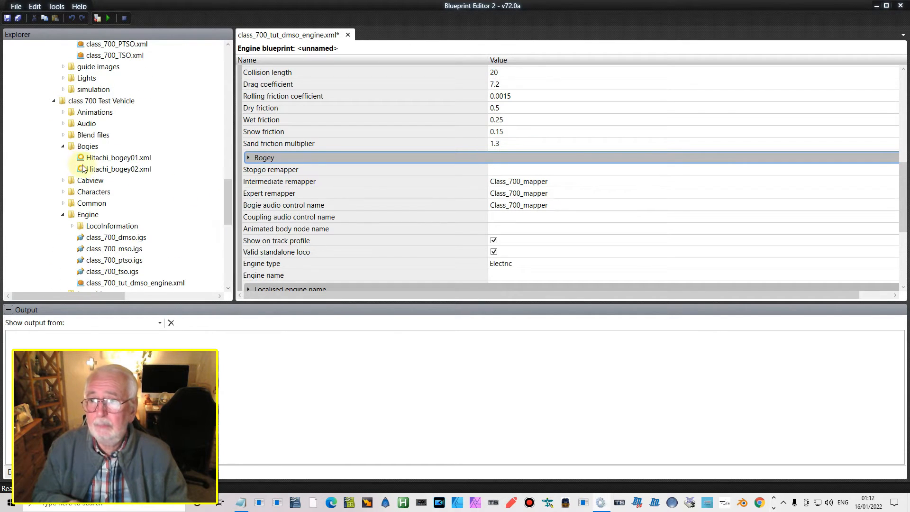
right_click(87, 151)
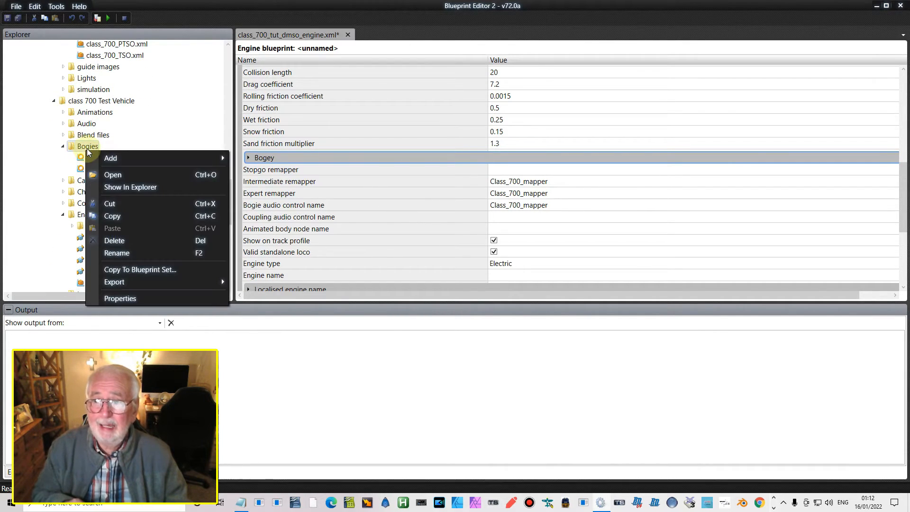
mouse_move(156, 164)
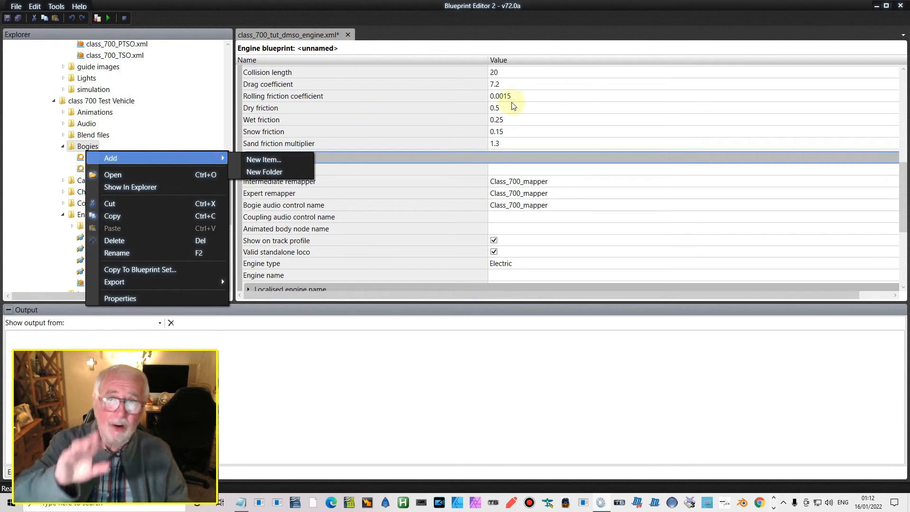
click(214, 25)
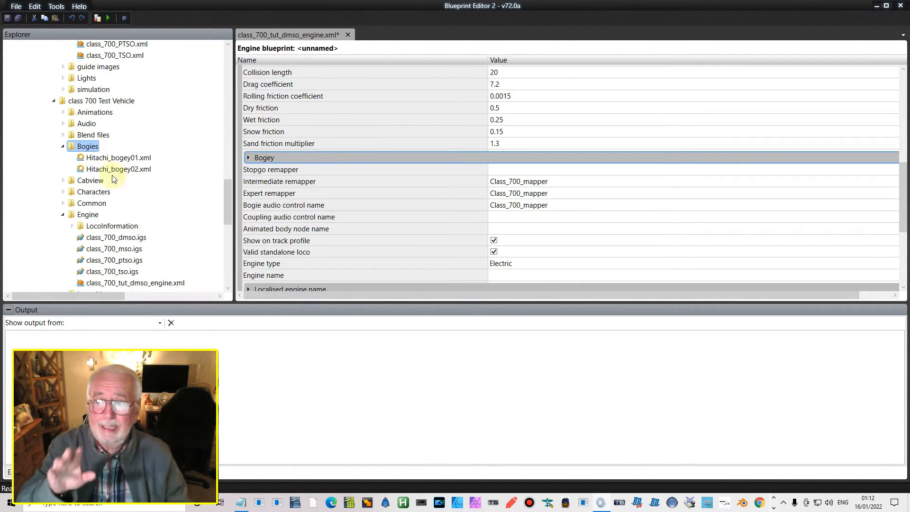
click(105, 160)
double_click(105, 160)
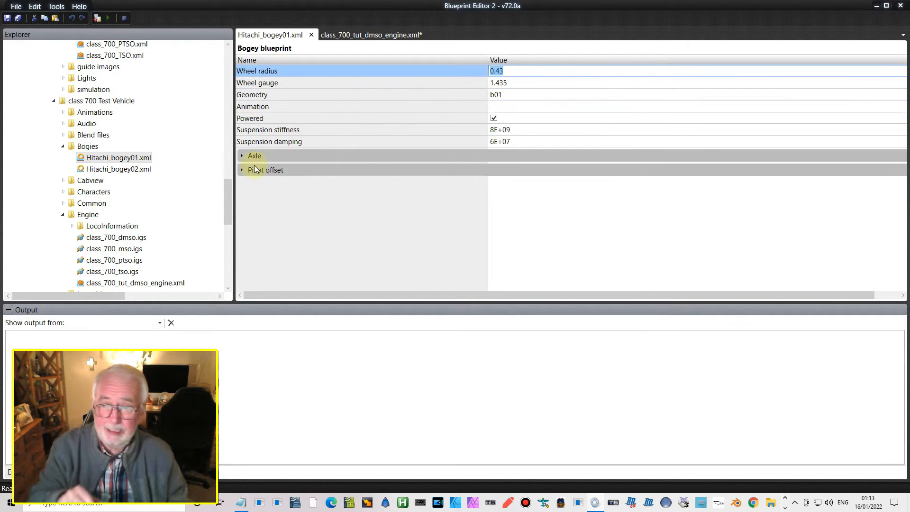
- Expand both S axle entries of the Hitachi_bogey01 blueprint, review their radius, horizontal offset and node id, and close the file
click(243, 155)
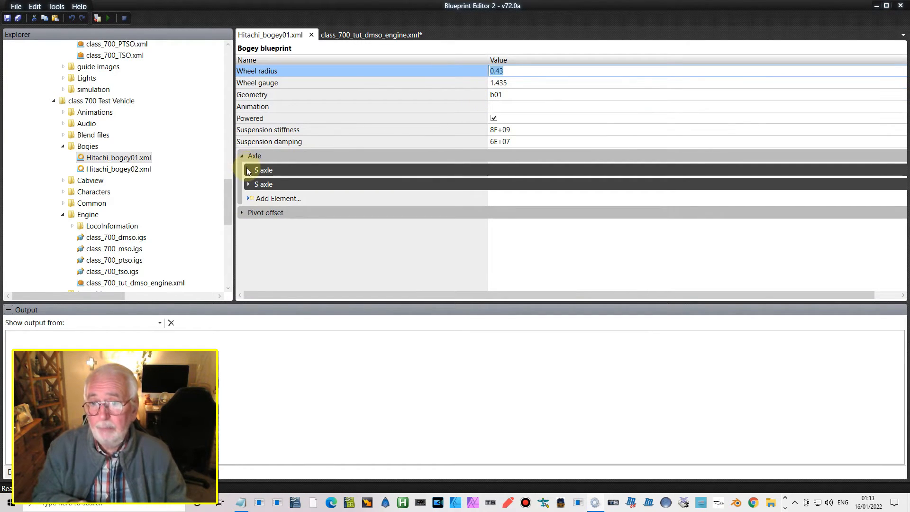
click(248, 170)
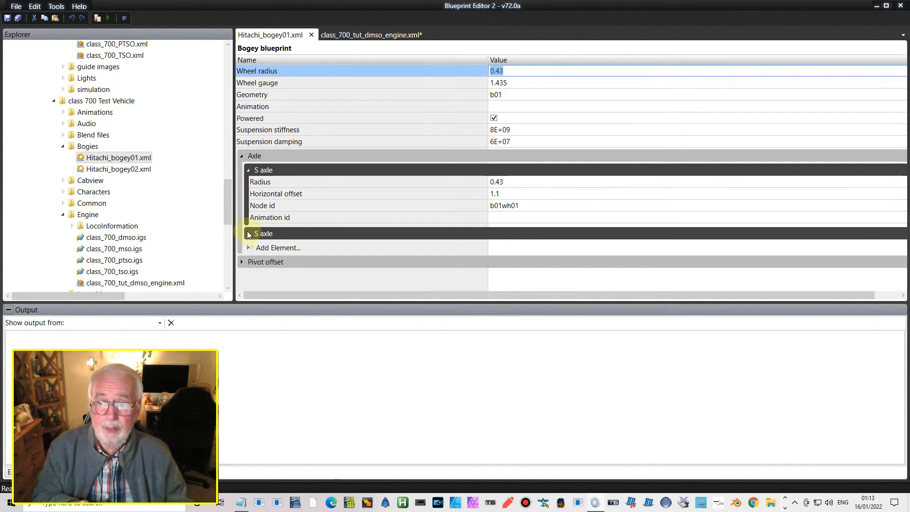
click(248, 234)
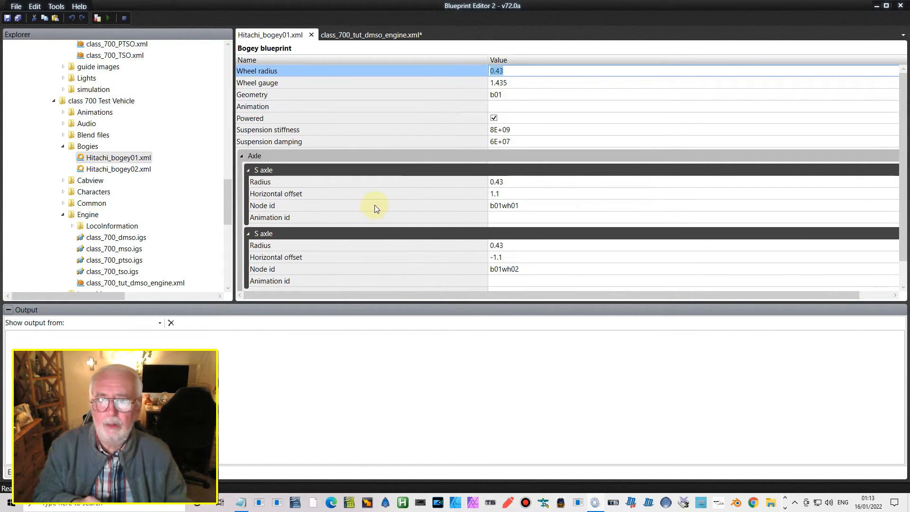
scroll(396, 202, down, 1)
click(543, 156)
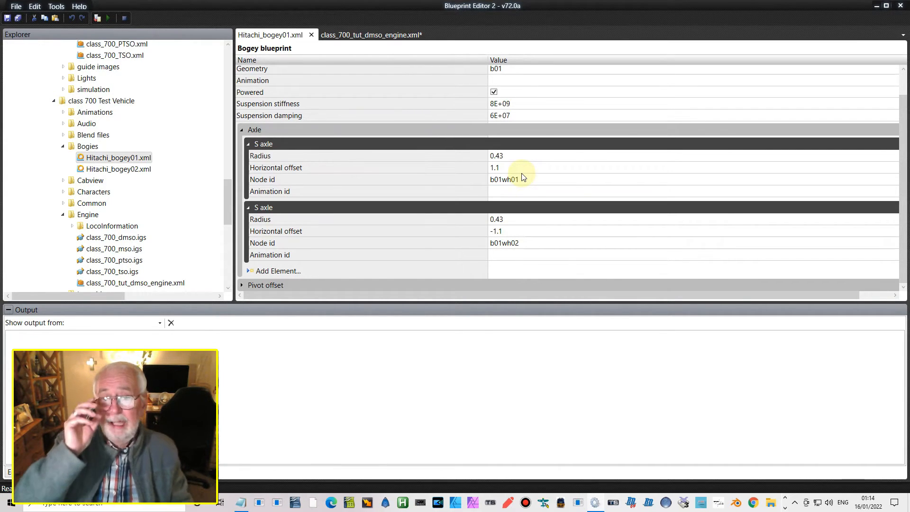
click(506, 184)
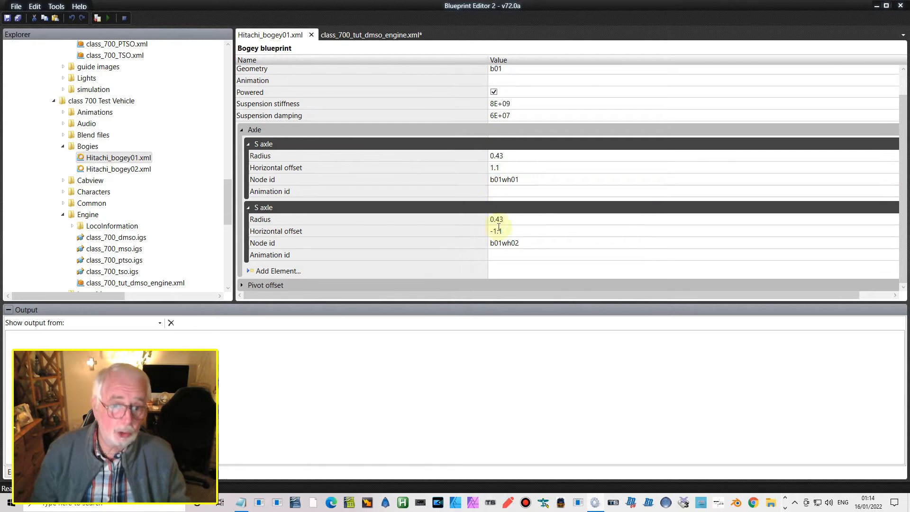
click(311, 35)
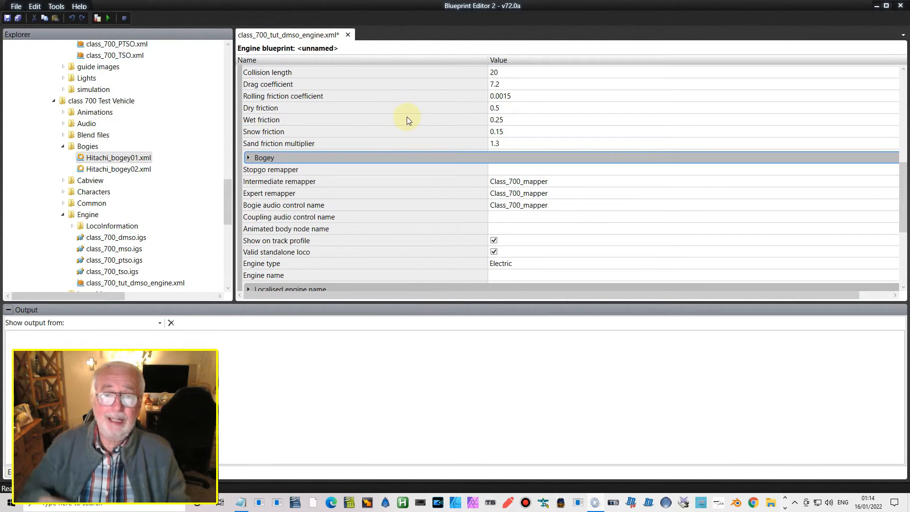
- Expand the Bogey section and clear the Bogey pivot Y value of the first S bogey
click(249, 157)
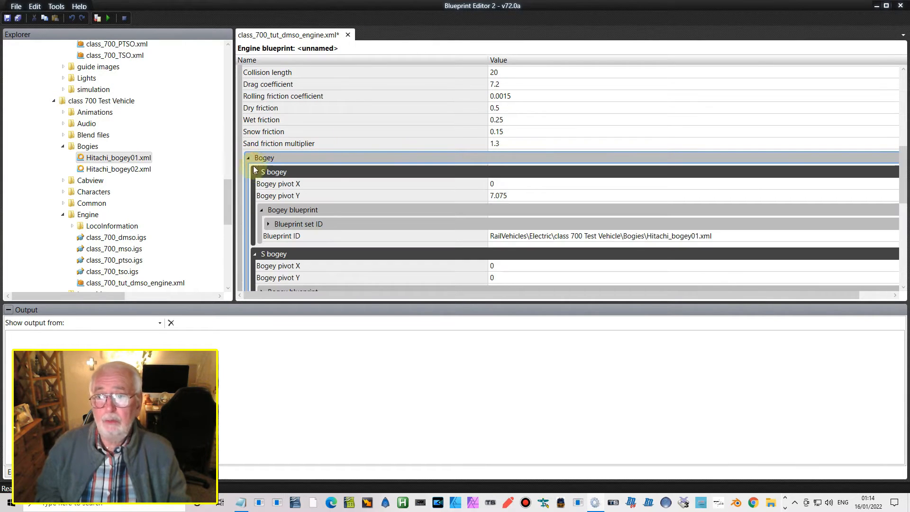
scroll(405, 149, down, 3)
scroll(405, 151, up, 1)
scroll(404, 152, down, 1)
scroll(405, 152, up, 1)
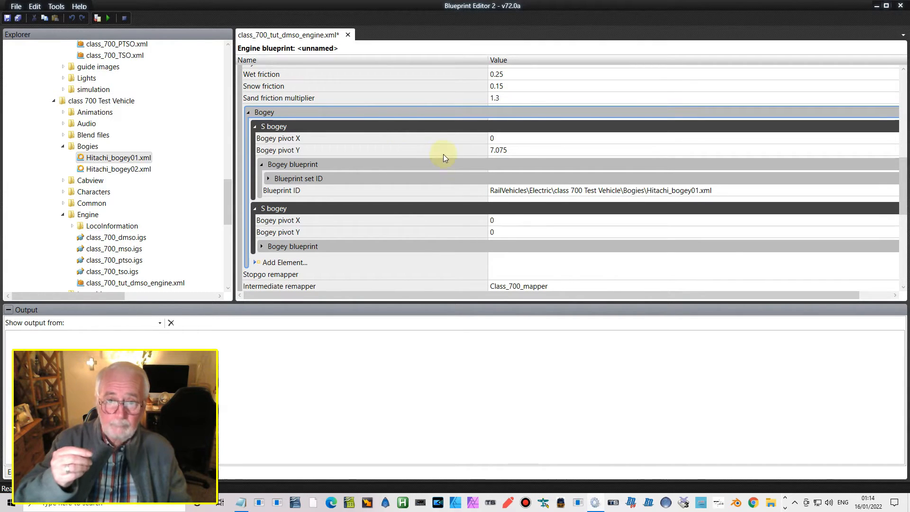
click(374, 151)
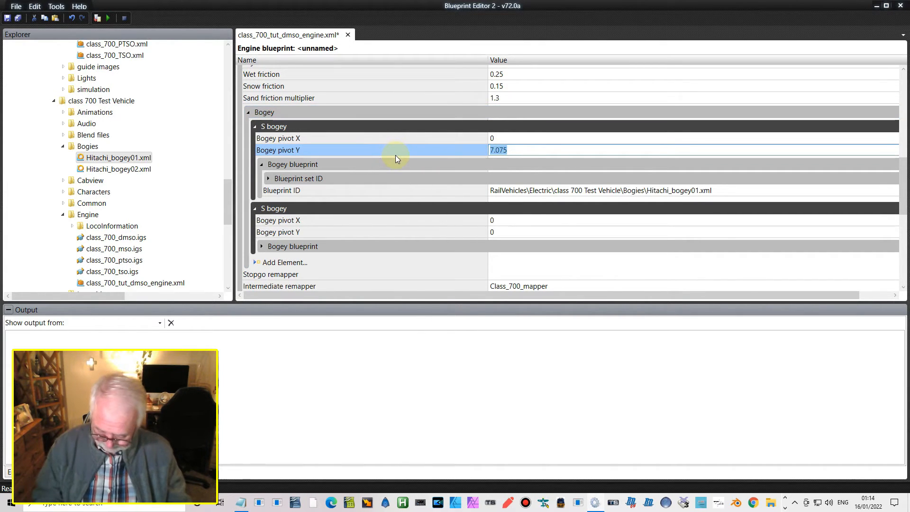
key(BackSpace)
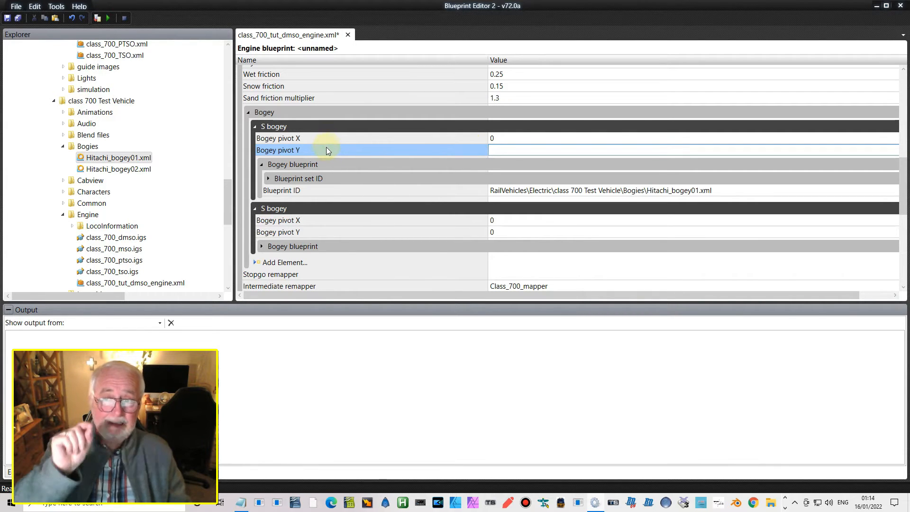
- Review the engine blueprint's front and back pivot X and Y entries for comparison with the bogey pivot fields
scroll(365, 158, up, 3)
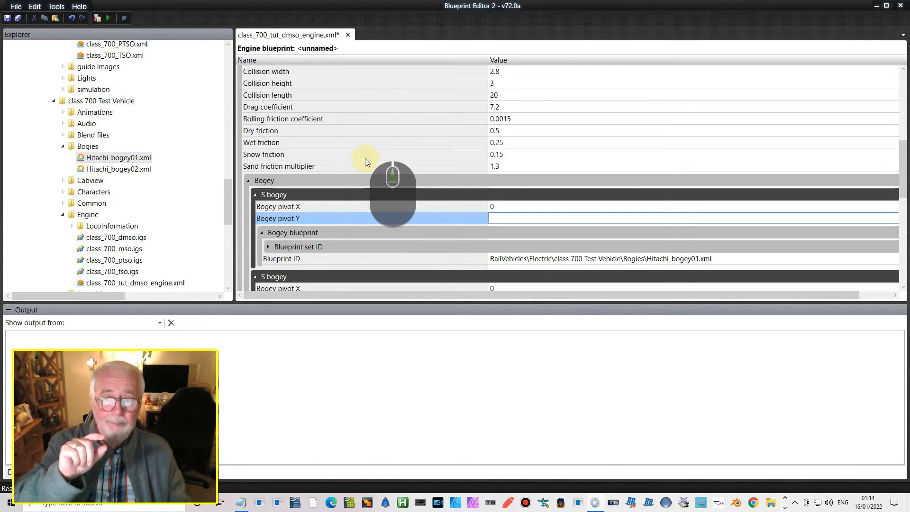
scroll(364, 158, up, 8)
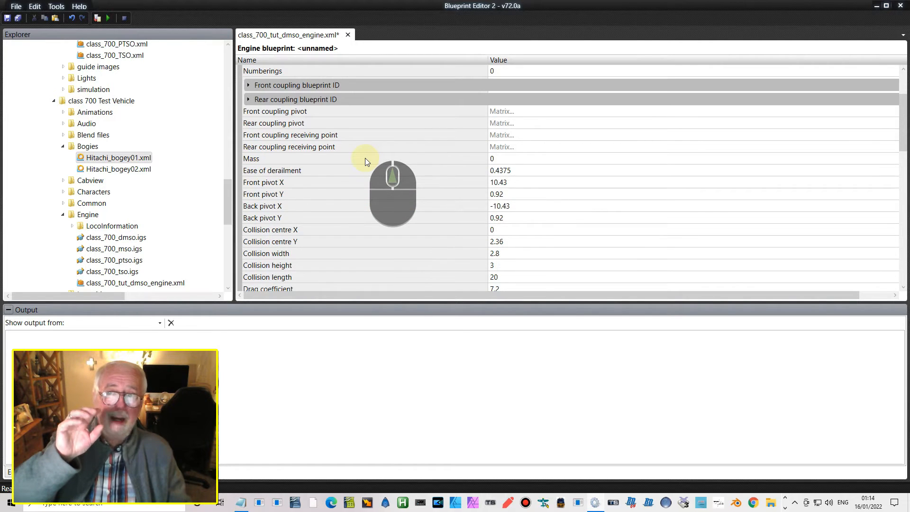
scroll(364, 158, down, 9)
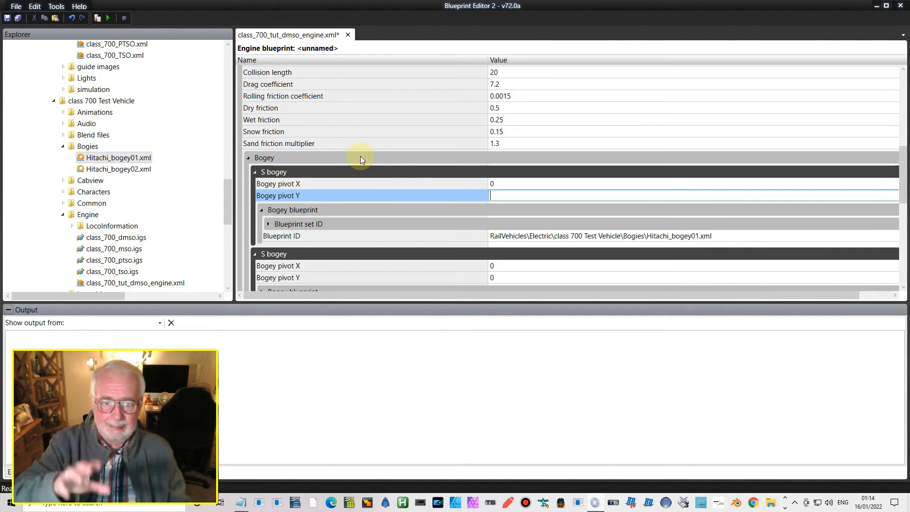
scroll(360, 155, up, 9)
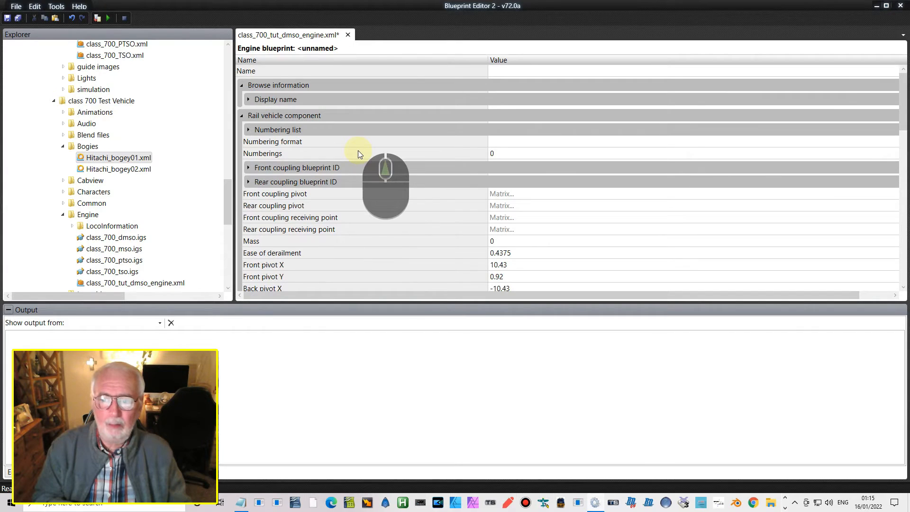
scroll(358, 149, down, 2)
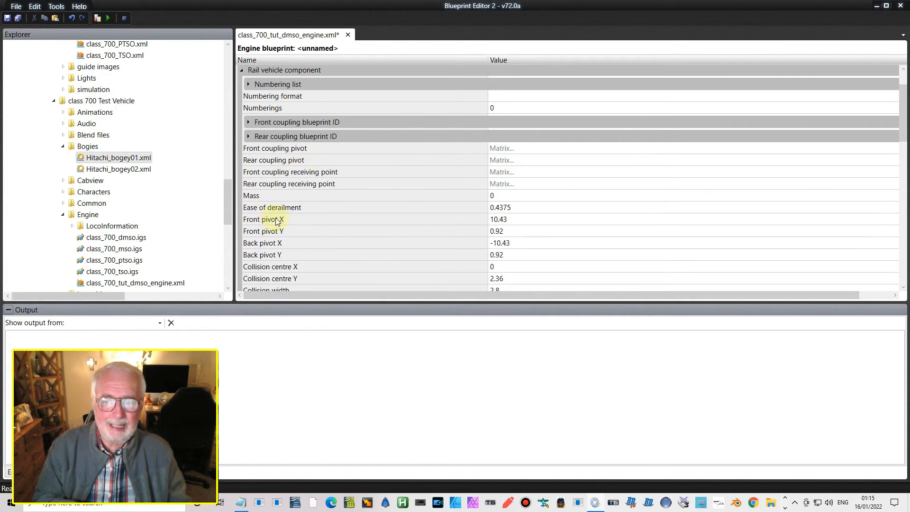
click(438, 230)
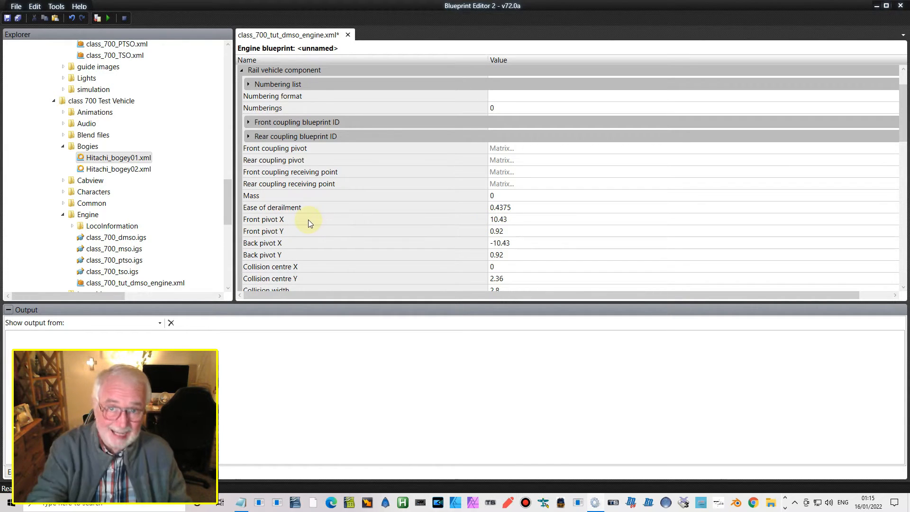
scroll(301, 218, down, 8)
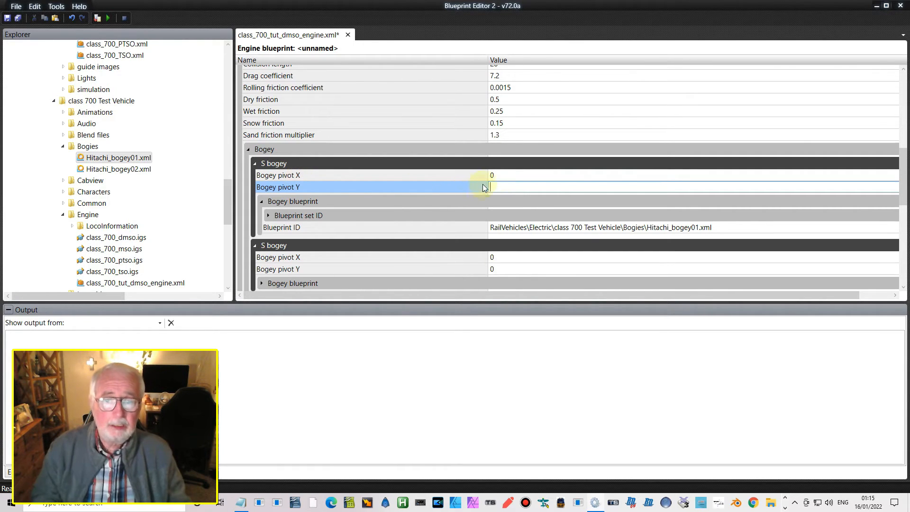
- Check the front bogie's Y location in the Blender model and set the first S bogey's Bogey pivot X to 7.075 in Blueprint Editor 2
click(408, 175)
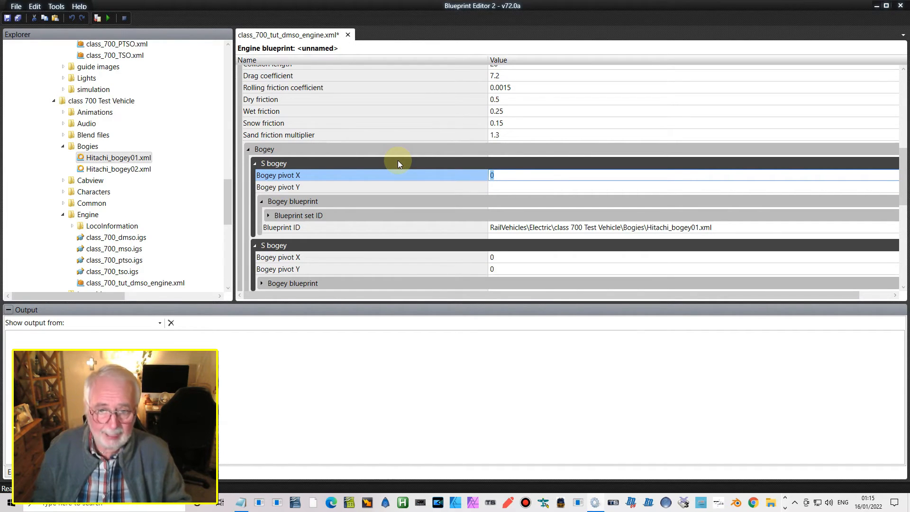
key(ctrl+super+Left)
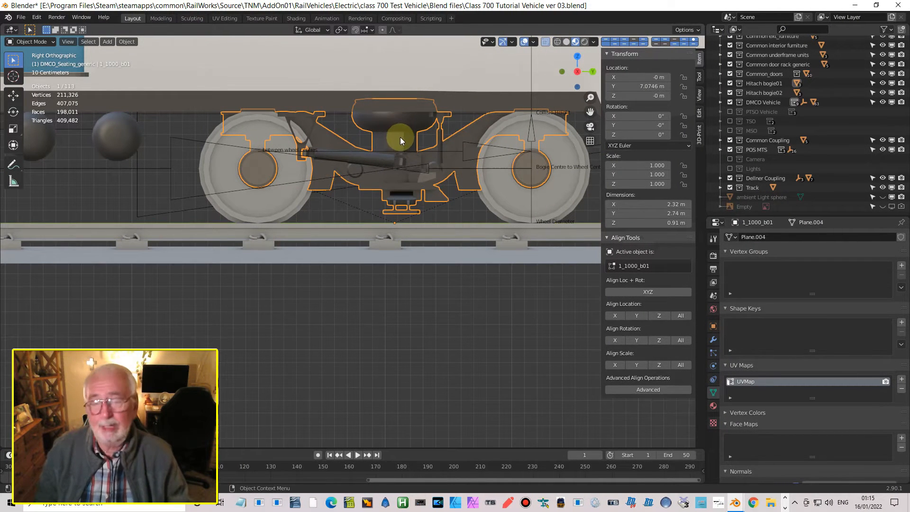
scroll(383, 119, down, 8)
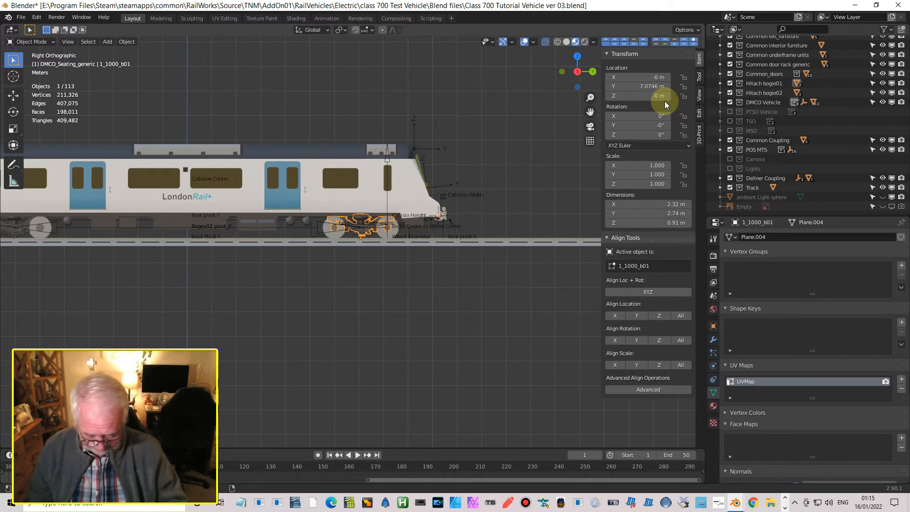
key(ctrl+super)
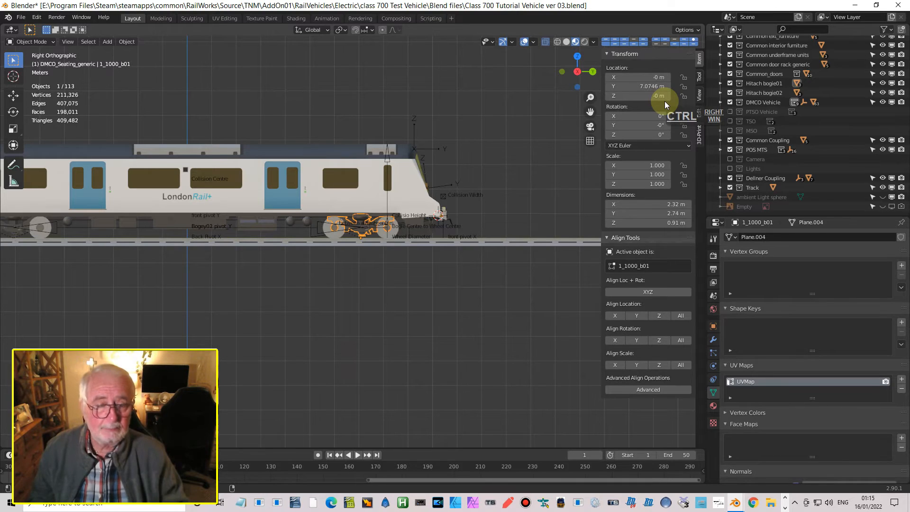
key(ctrl+super+Right)
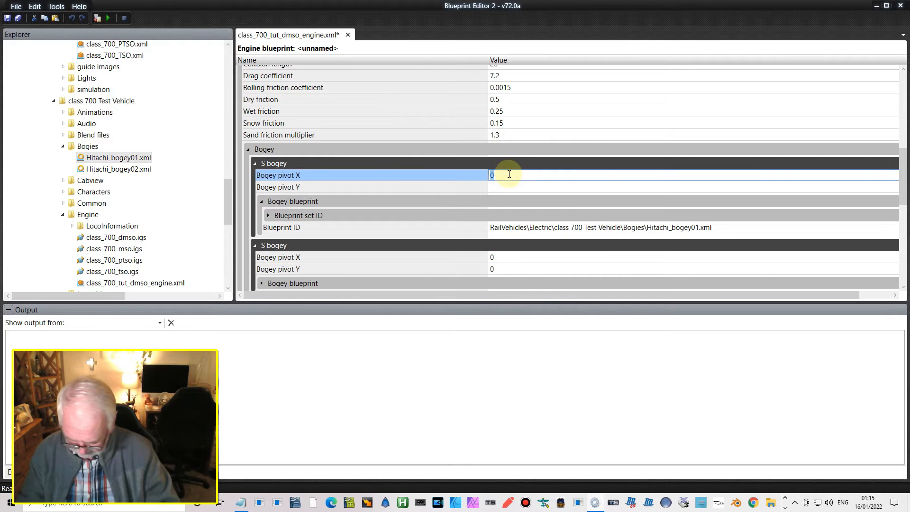
text(7.07)
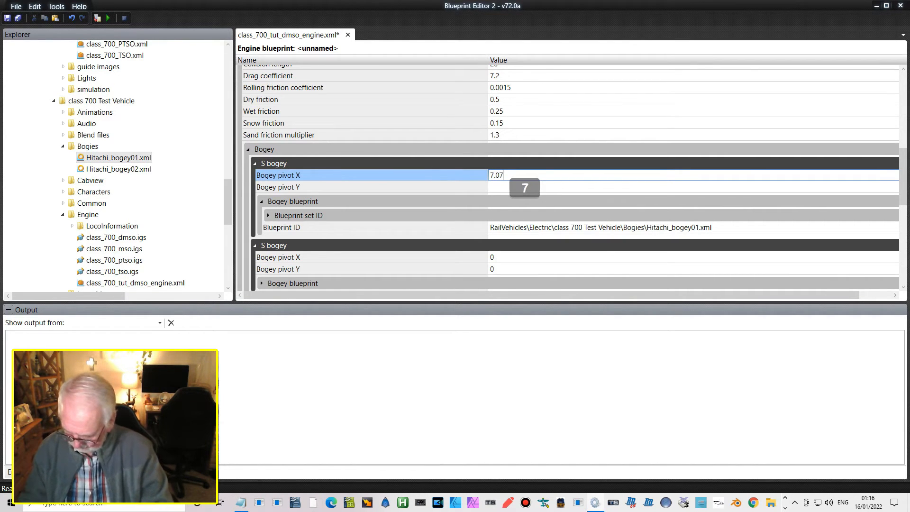
text(5)
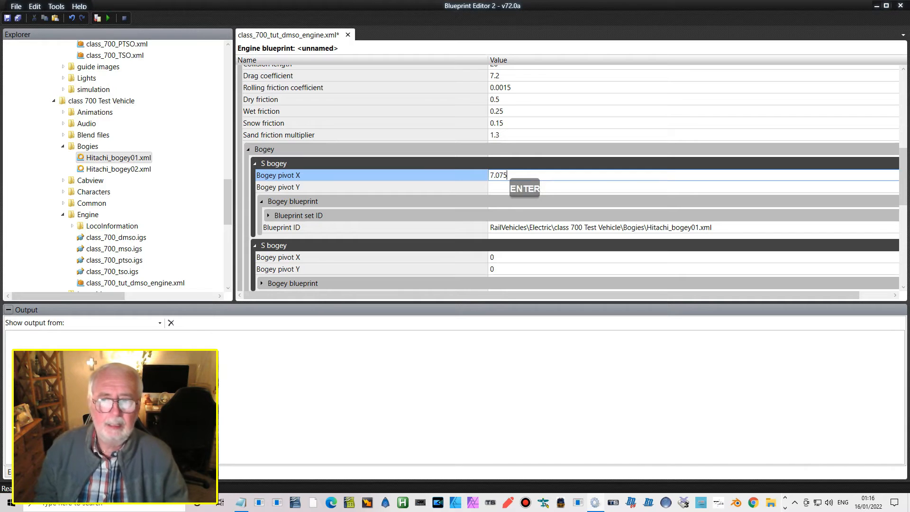
- Set the second S bogey's Bogey pivot X to -7.075
click(508, 258)
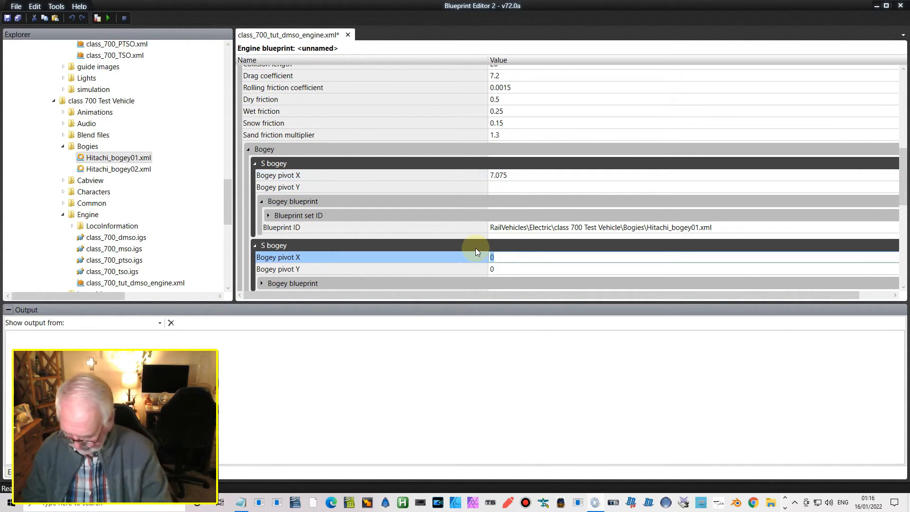
text(-7)
text(.075)
key(Return)
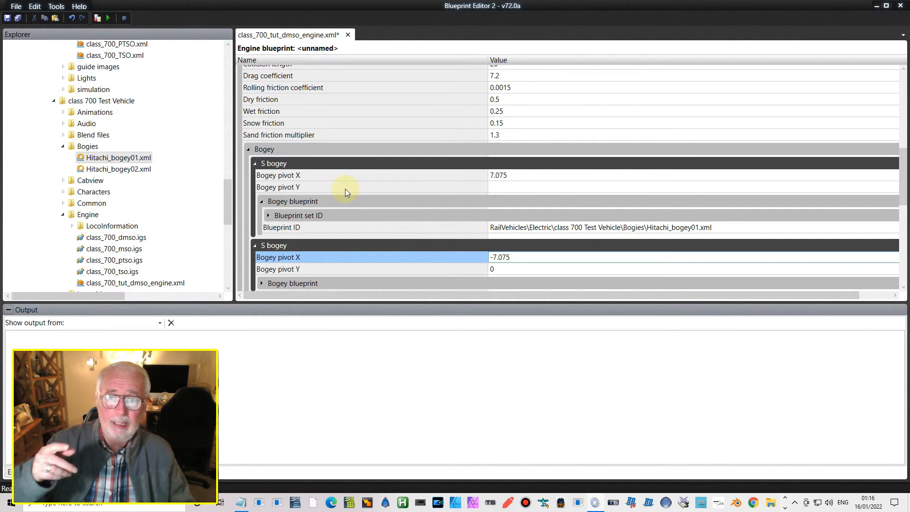
- Set the first S bogey's Bogey pivot Y to 0 and check the front bogie's Z location in Blender
click(505, 185)
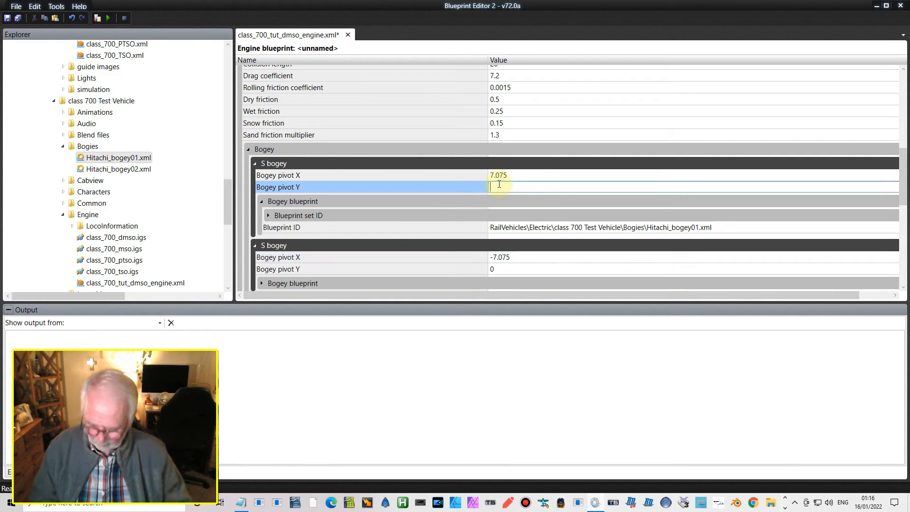
text(0)
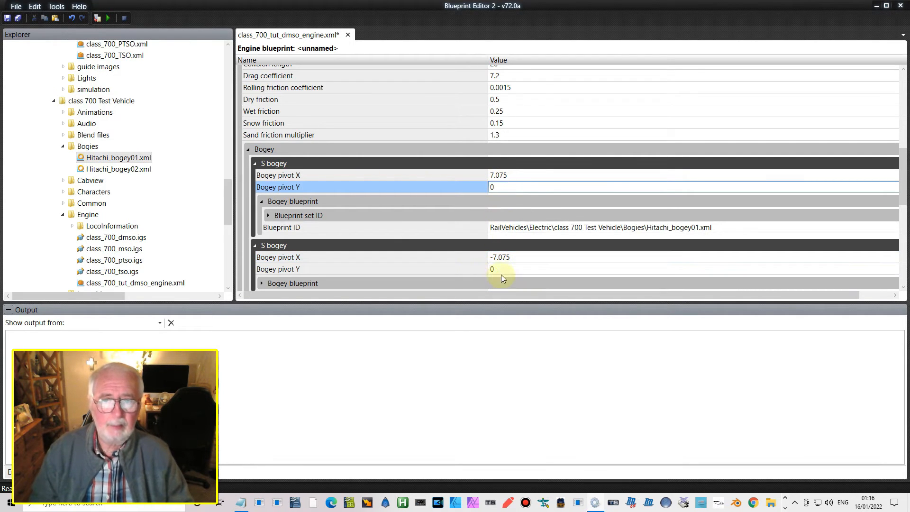
key(ctrl+Left)
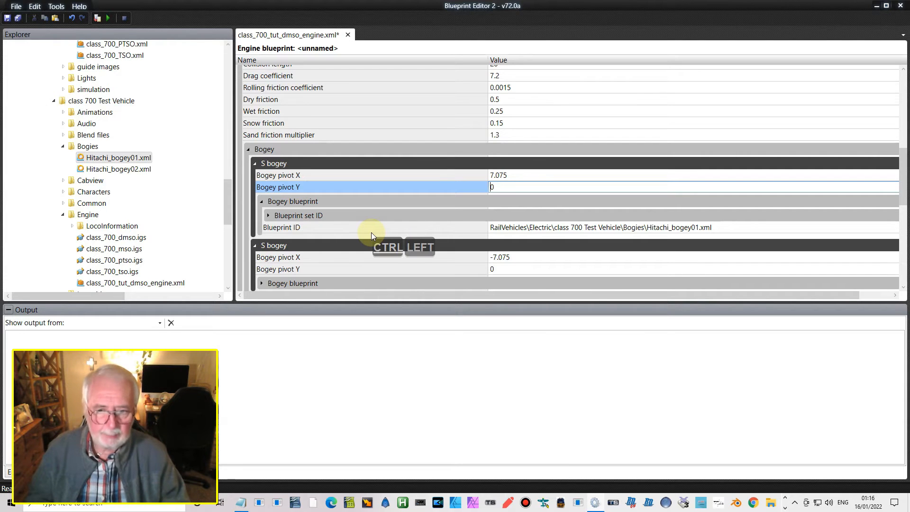
key(ctrl+super+Right)
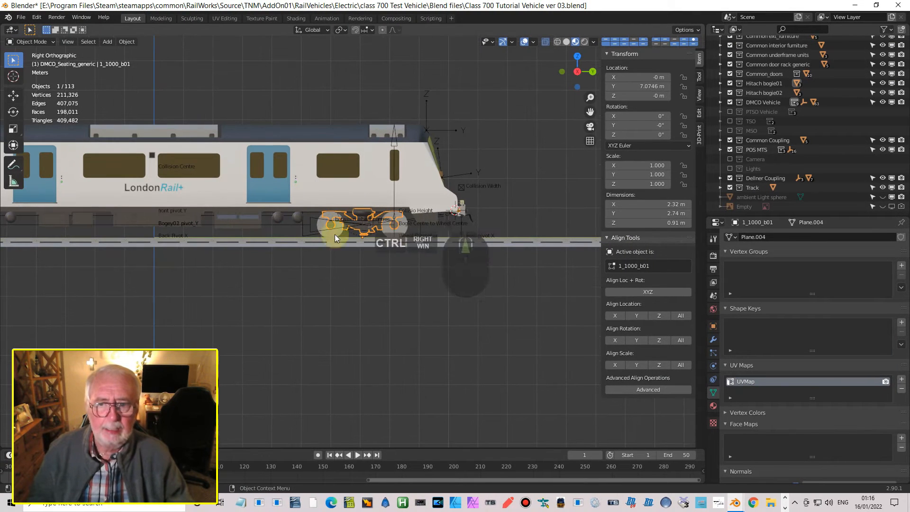
right_click(476, 202)
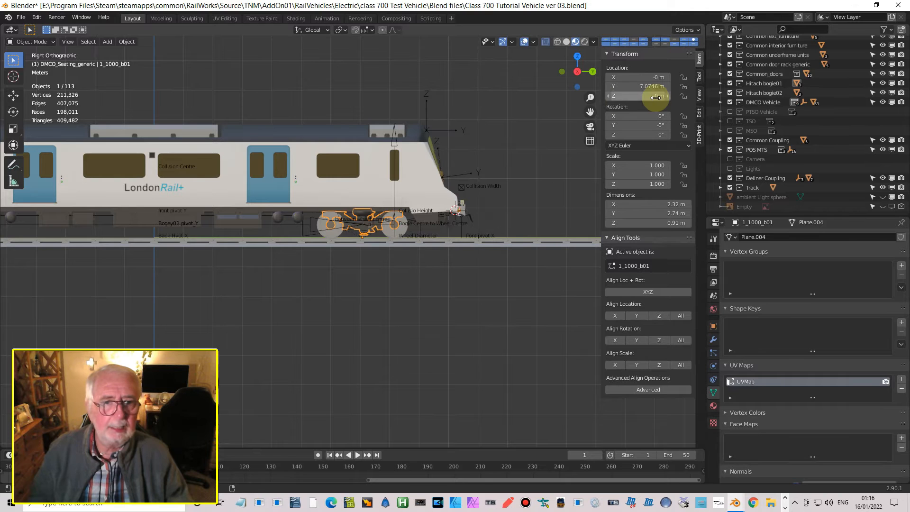
key(ctrl+super+Right)
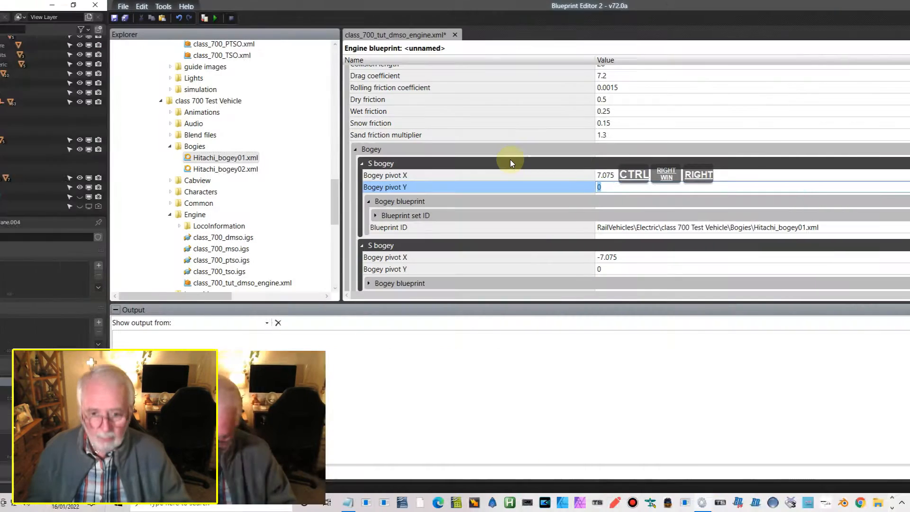
- Expand the first S bogey's Blueprint set ID and paste the copied path of Hitachi_bogey01.xml as its Blueprint ID
scroll(355, 228, down, 3)
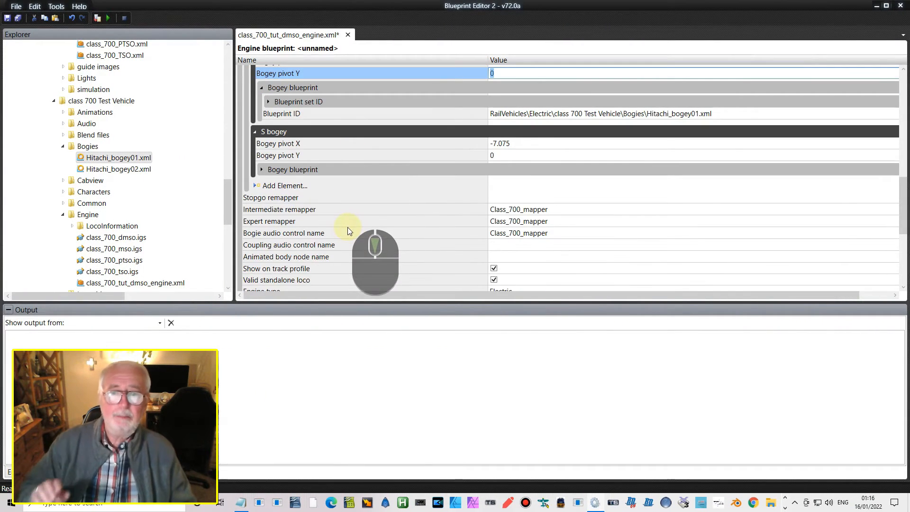
scroll(347, 227, down, 1)
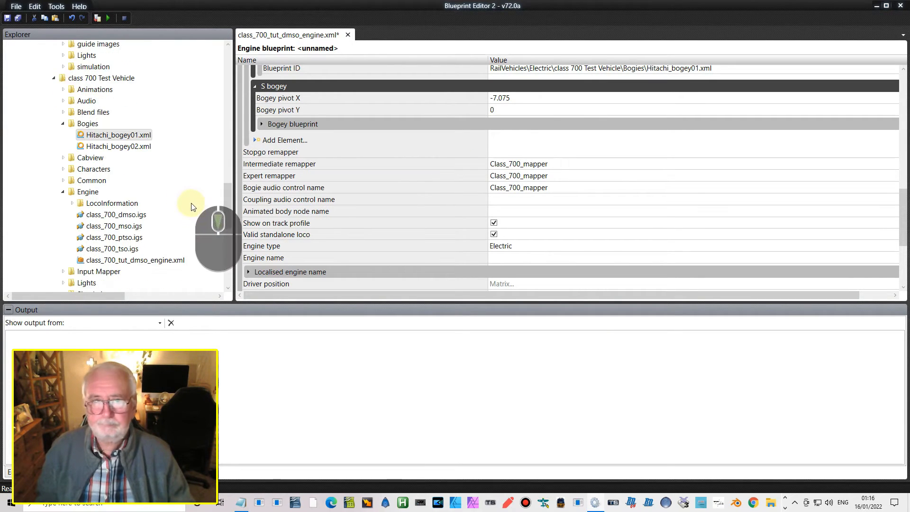
scroll(574, 178, up, 2)
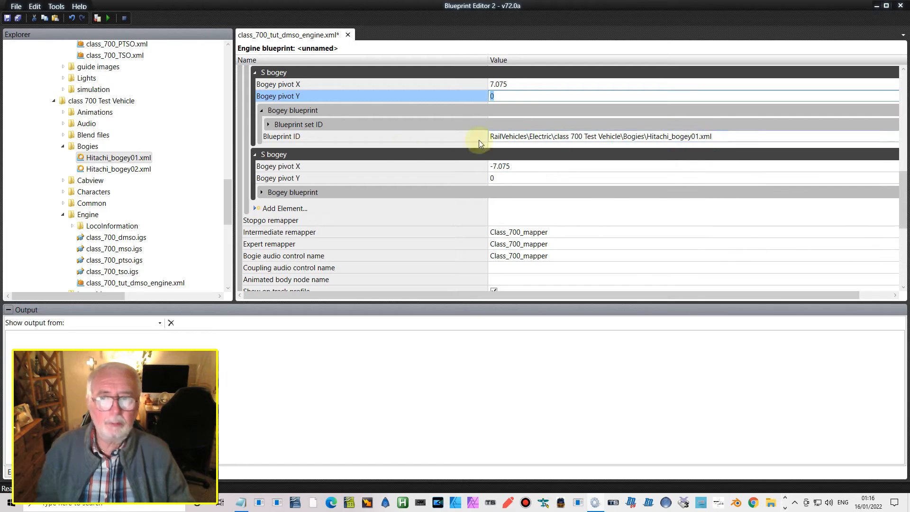
click(268, 125)
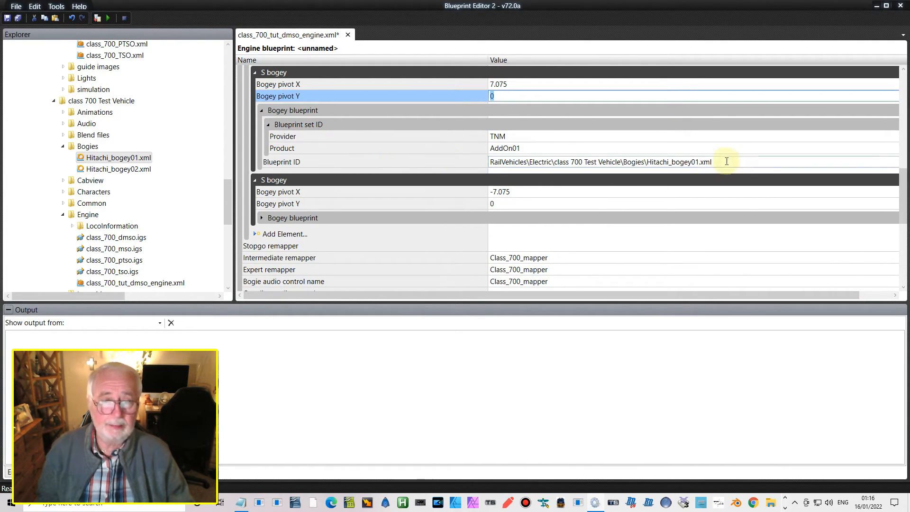
right_click(96, 162)
click(142, 226)
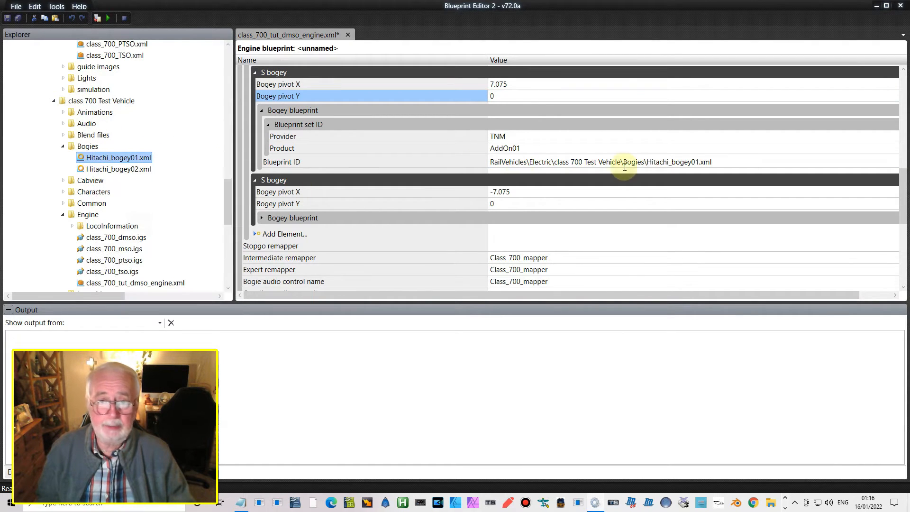
click(735, 163)
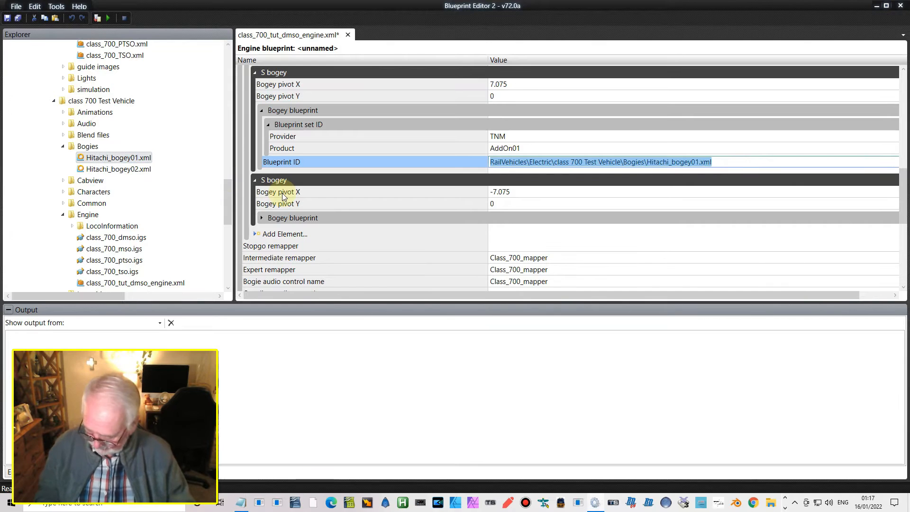
key(ctrl+v)
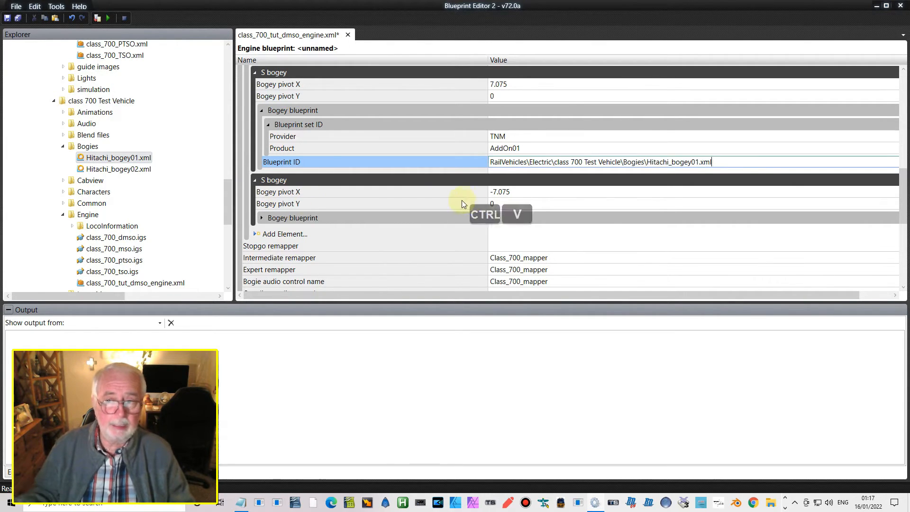
scroll(289, 213, down, 2)
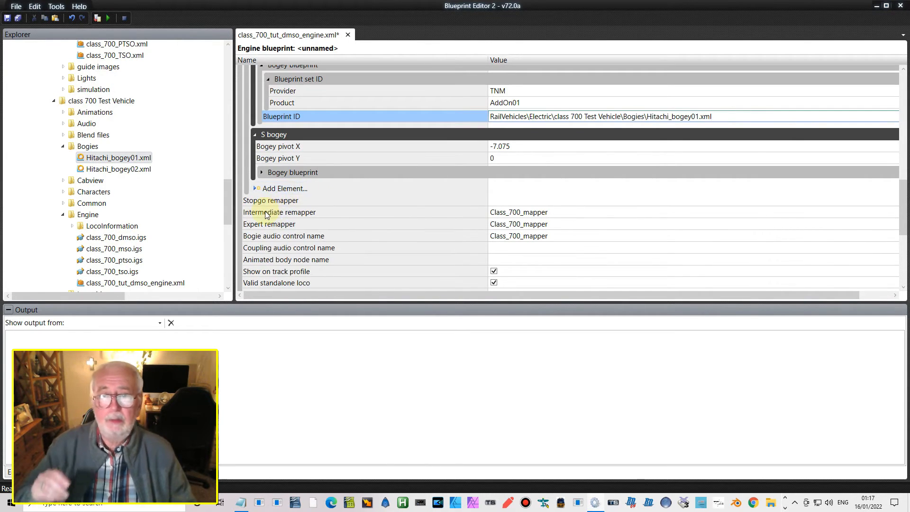
scroll(277, 214, down, 1)
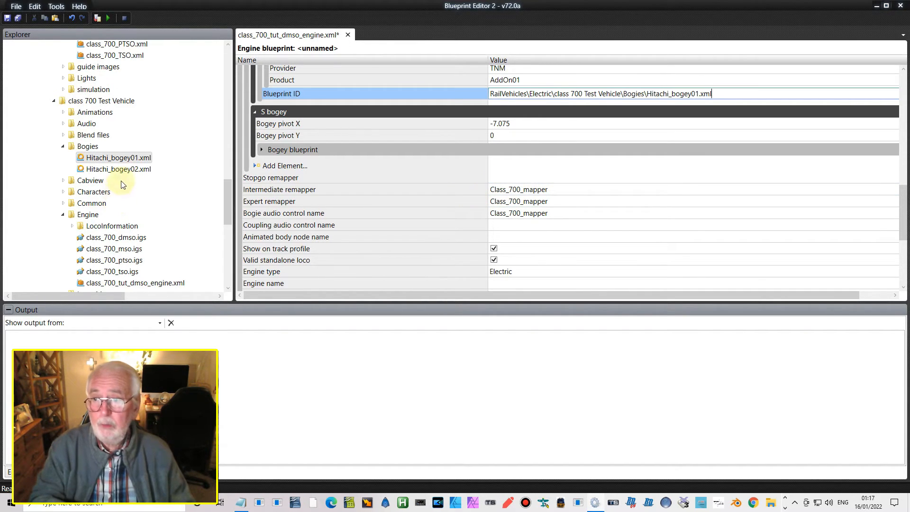
- Try the copied path of Class_700_mapper.xml from the Input Mapper folder as the Intermediate remapper, then clear that value
scroll(108, 208, down, 4)
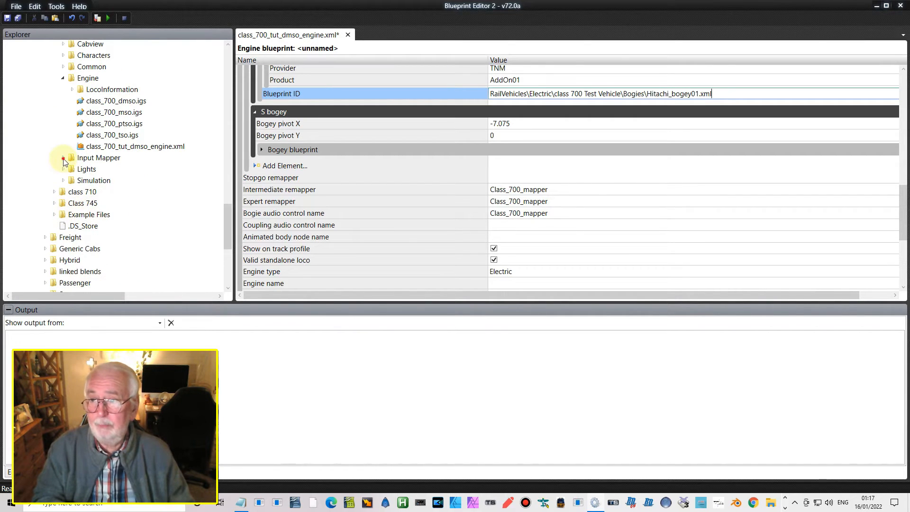
click(63, 158)
right_click(121, 194)
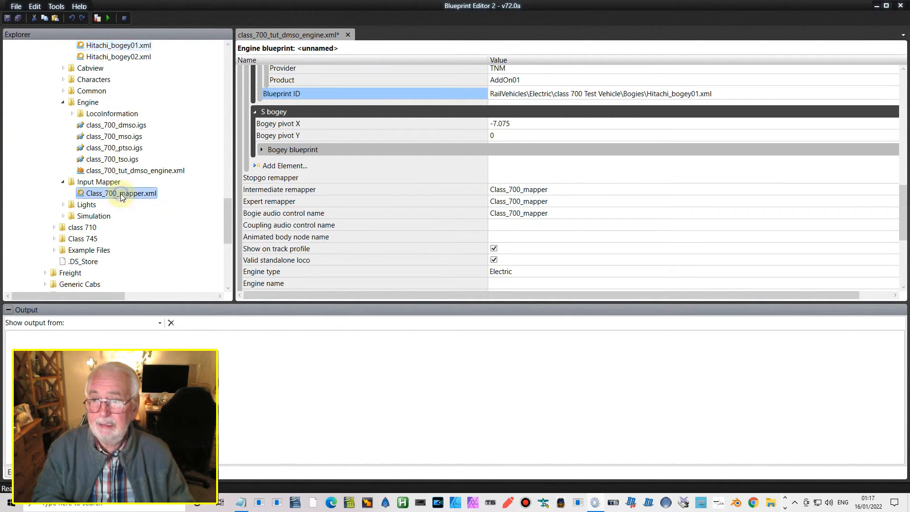
click(152, 262)
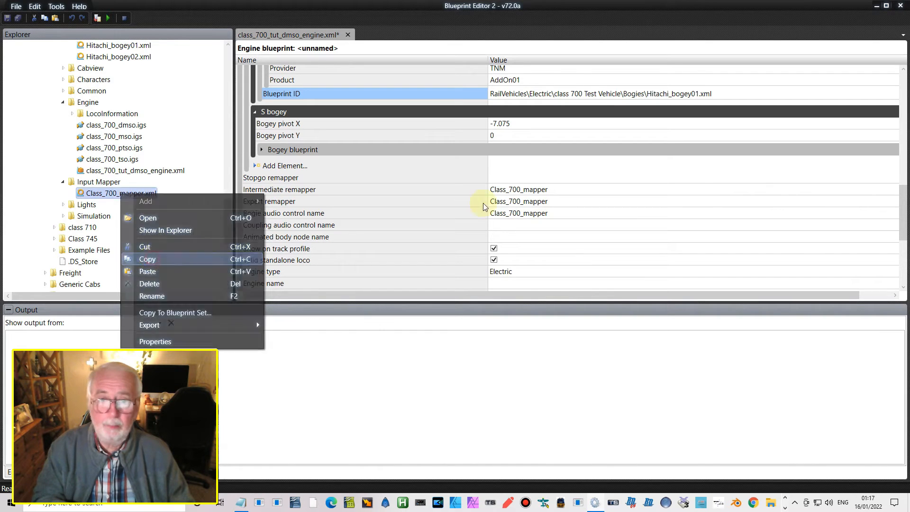
click(571, 189)
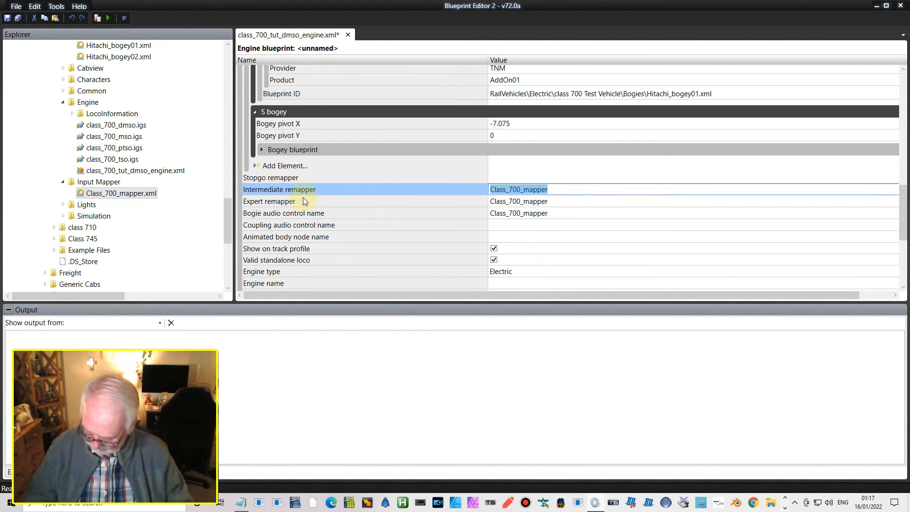
key(ctrl+v)
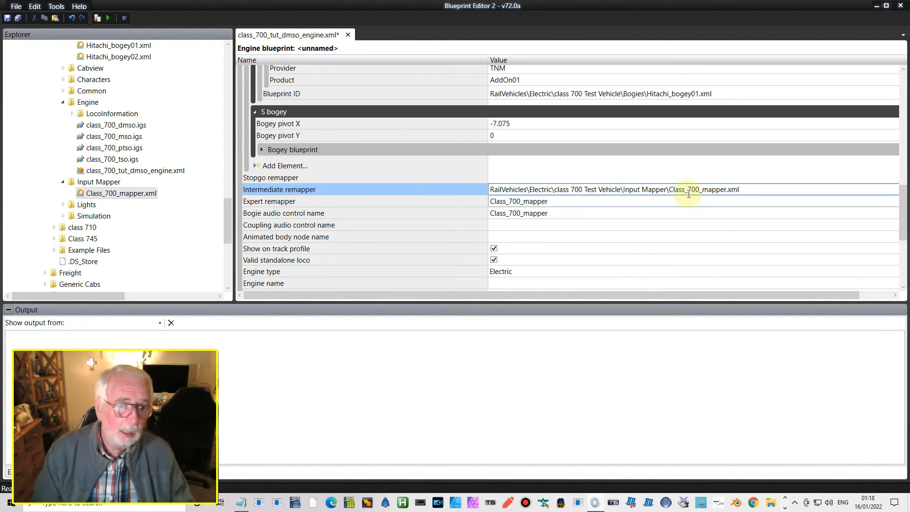
drag(745, 189, 393, 186)
key(BackSpace)
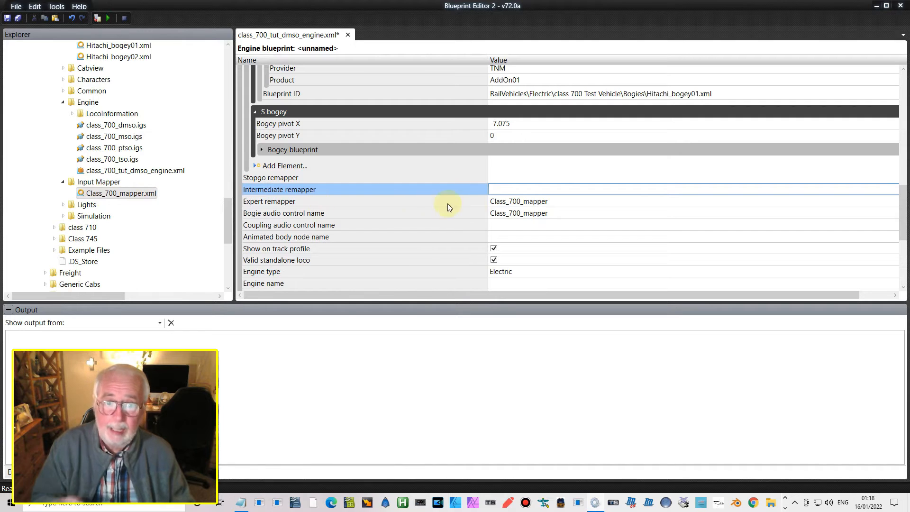
- Set the Intermediate remapper to Class_700_mapper by copying the value of the Expert remapper
click(555, 201)
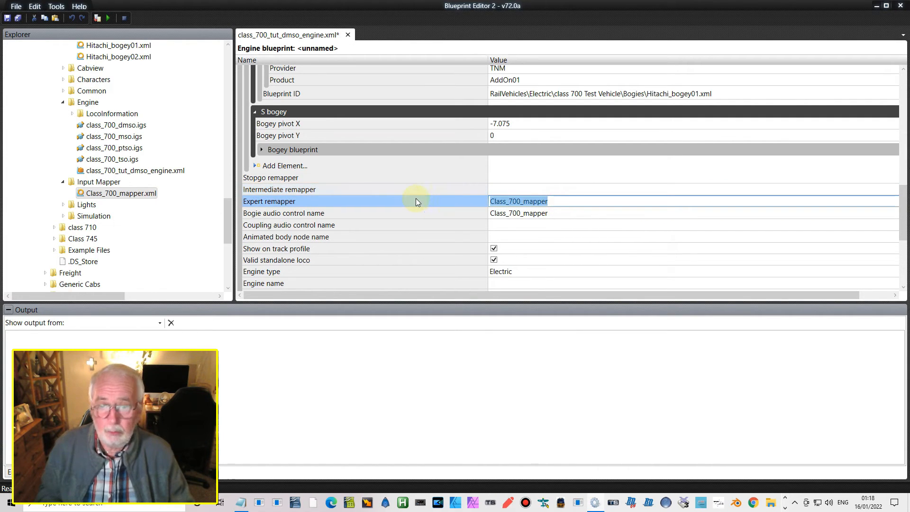
key(ctrl)
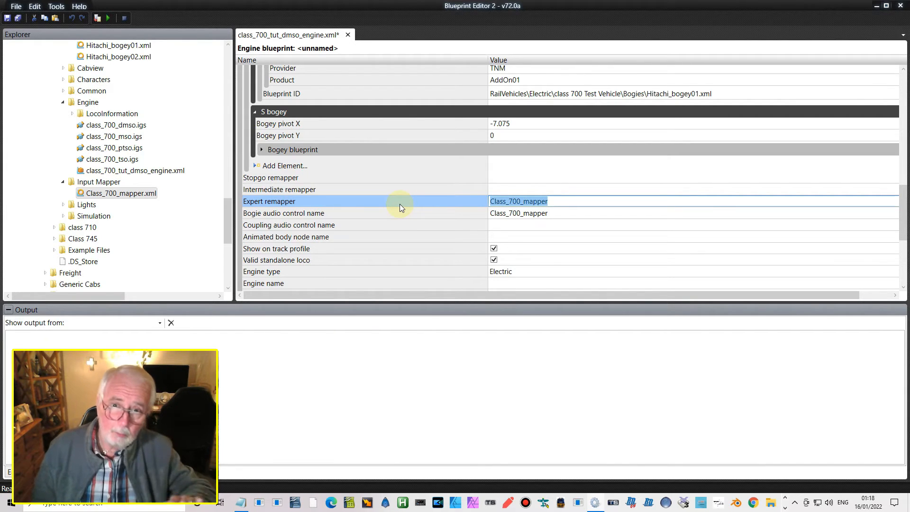
key(ctrl)
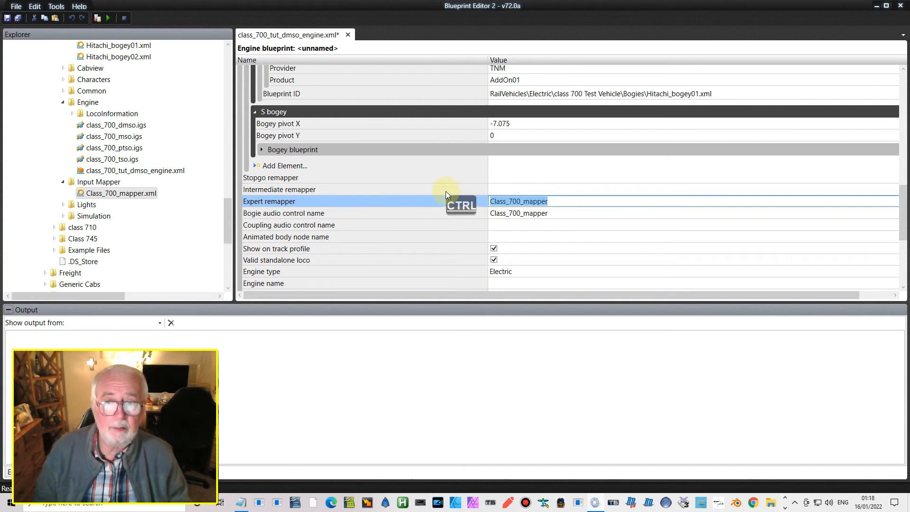
key(ctrl+c)
click(507, 189)
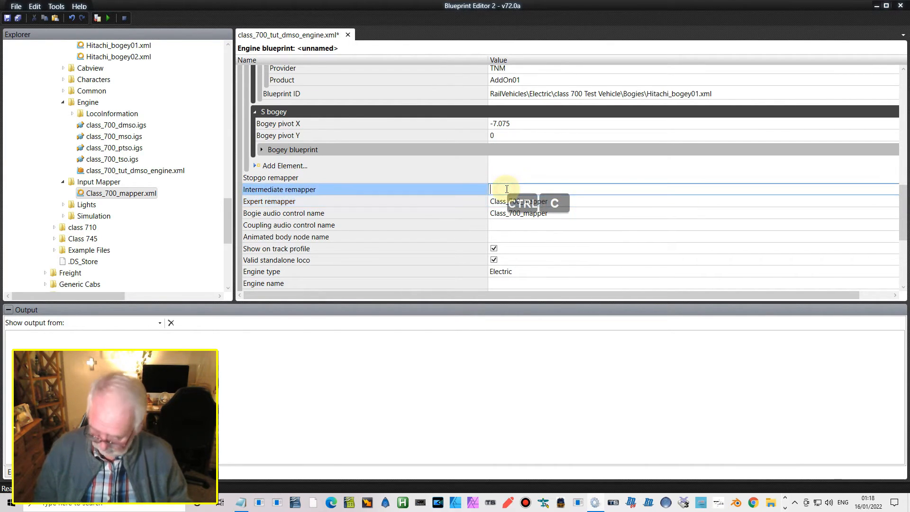
key(ctrl+v)
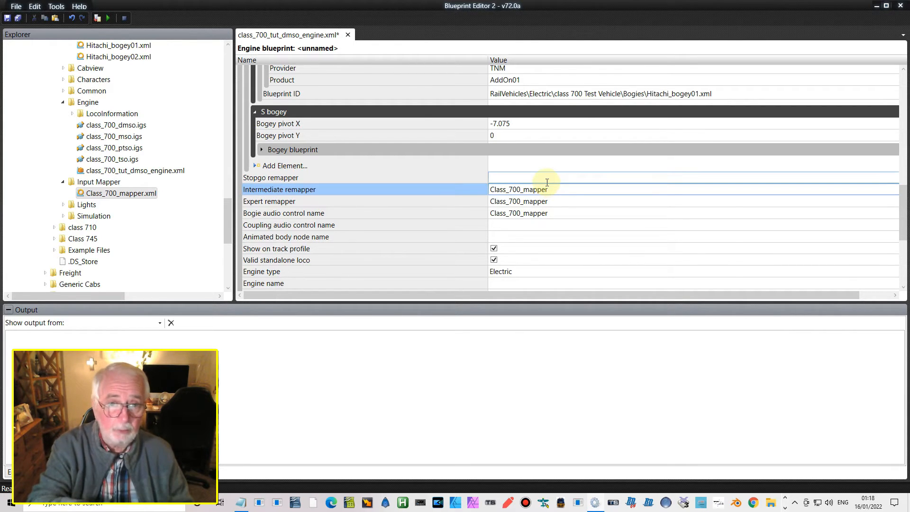
- Review the engine blueprint's collision, drag and friction values and the remaining settings through Show derailment
drag(596, 296, 663, 293)
drag(895, 212, 908, 159)
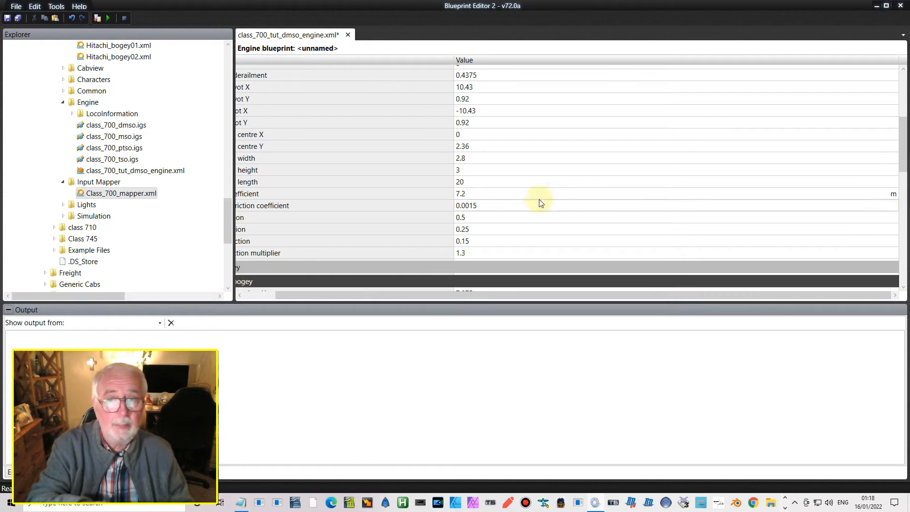
click(896, 198)
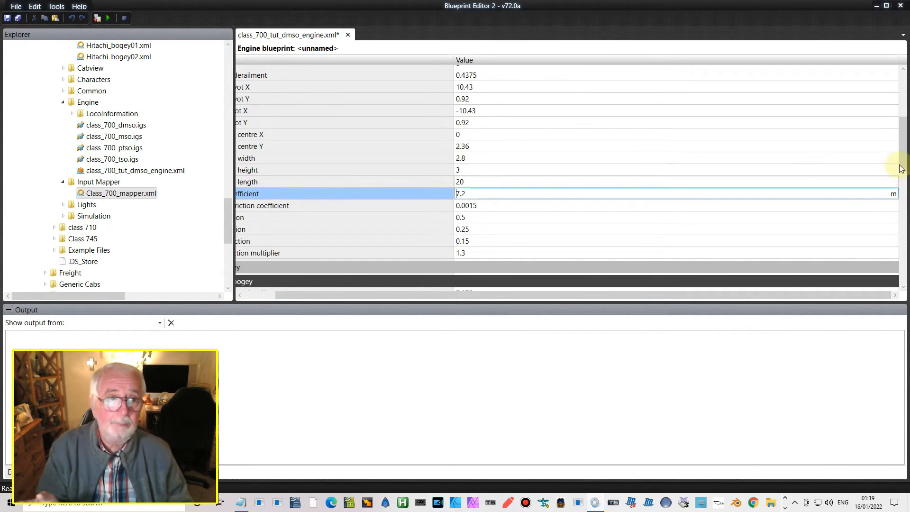
scroll(900, 156, up, 2)
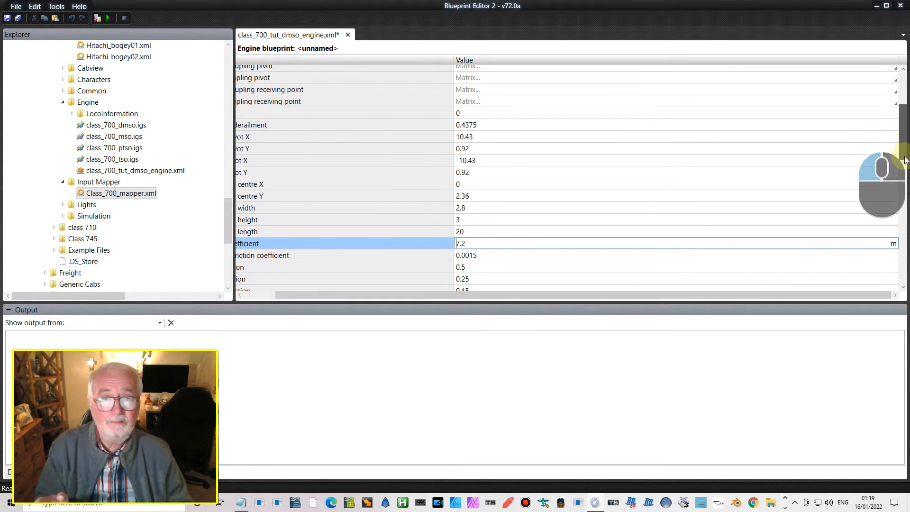
scroll(900, 154, down, 5)
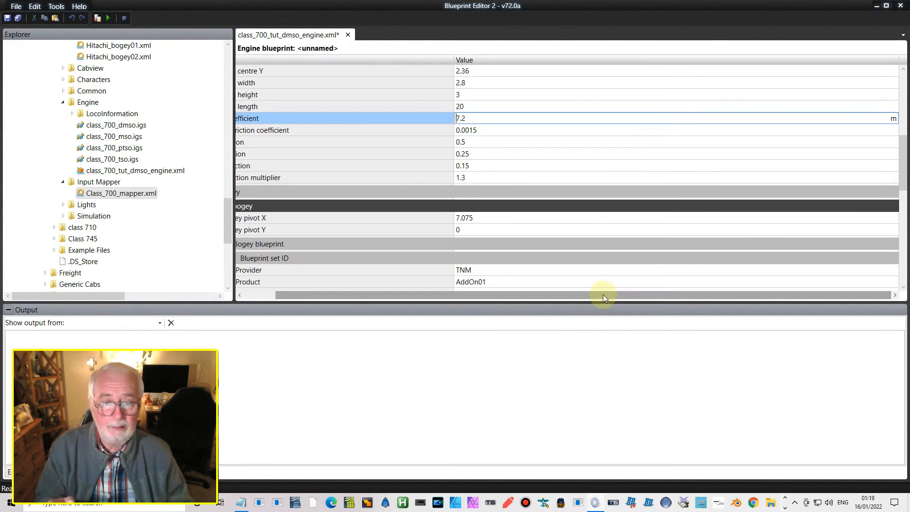
drag(604, 297, 479, 282)
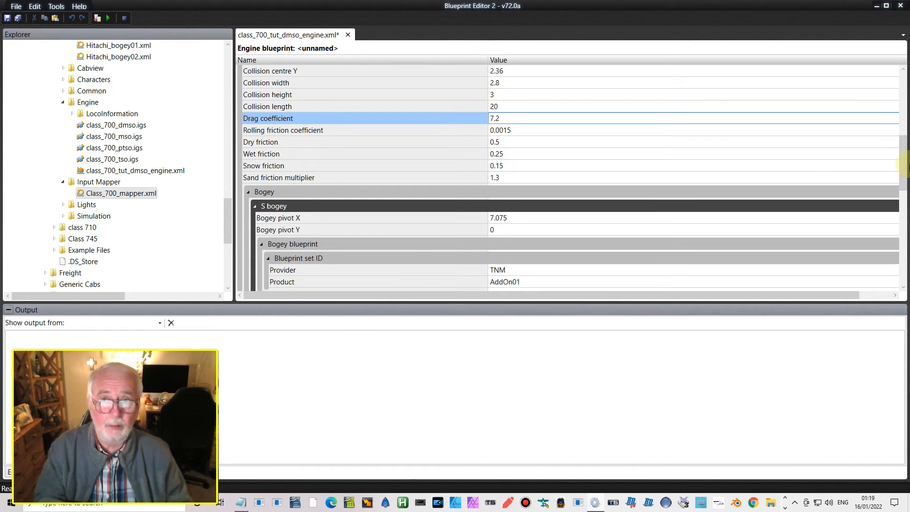
drag(904, 163, 906, 234)
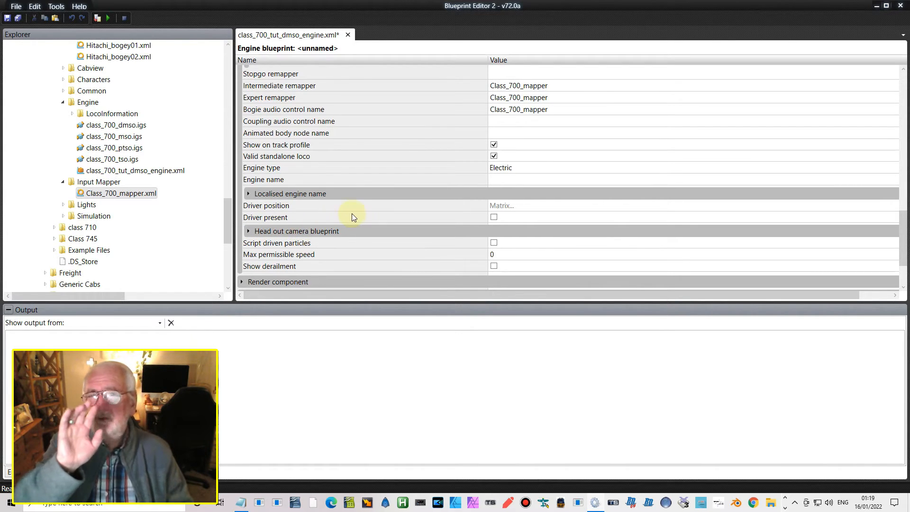
scroll(347, 212, down, 2)
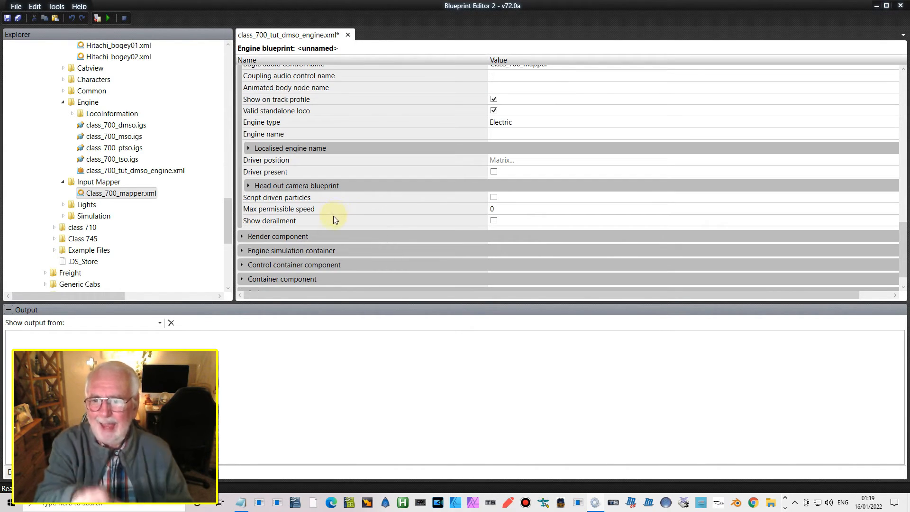
scroll(332, 216, down, 1)
scroll(331, 216, up, 1)
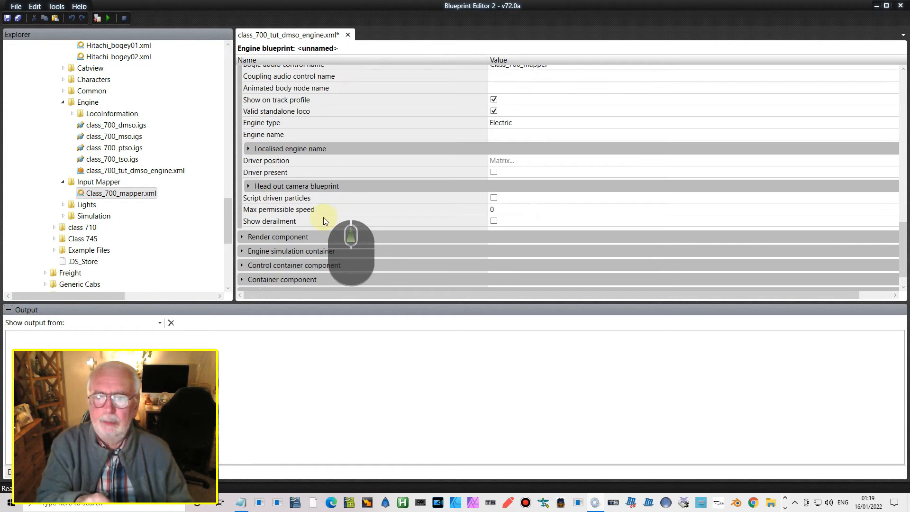
- Expand the Render component and paste the copied path of class_700_dmso.igs from the Engine folder as its Geometry ID
click(246, 239)
click(243, 238)
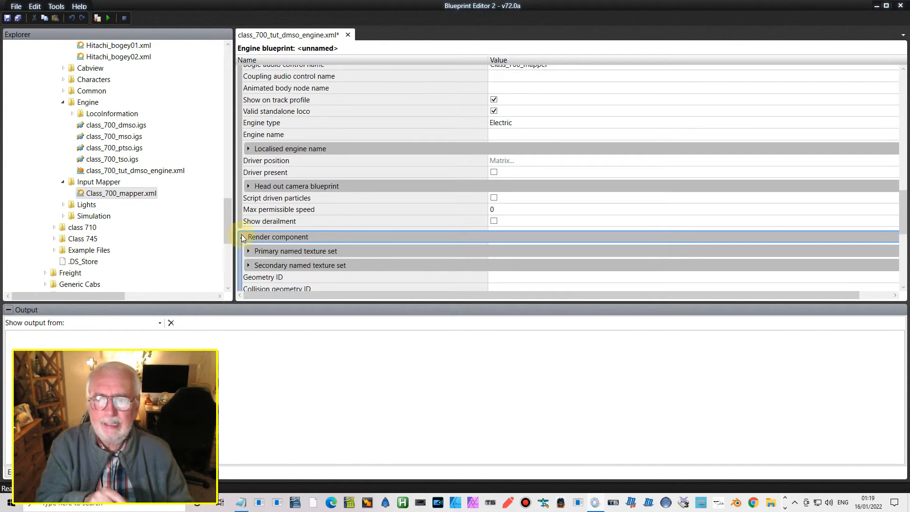
scroll(349, 240, down, 3)
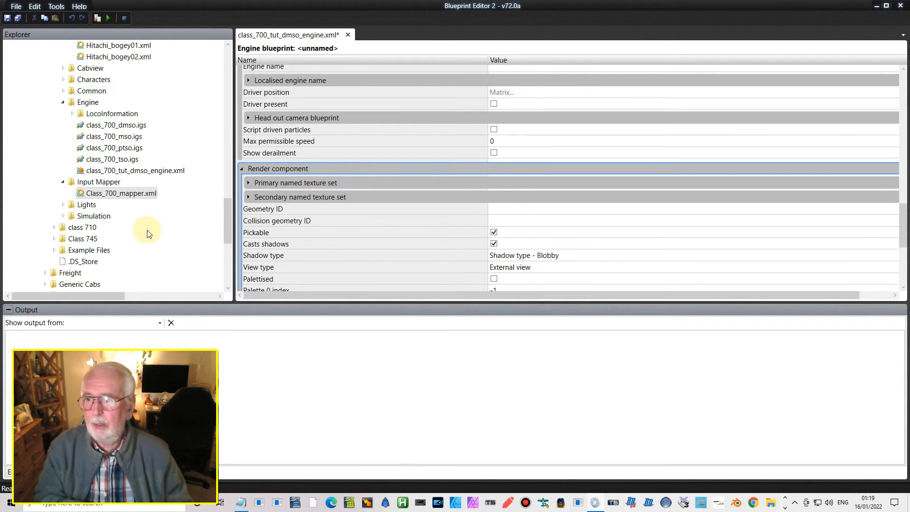
right_click(107, 128)
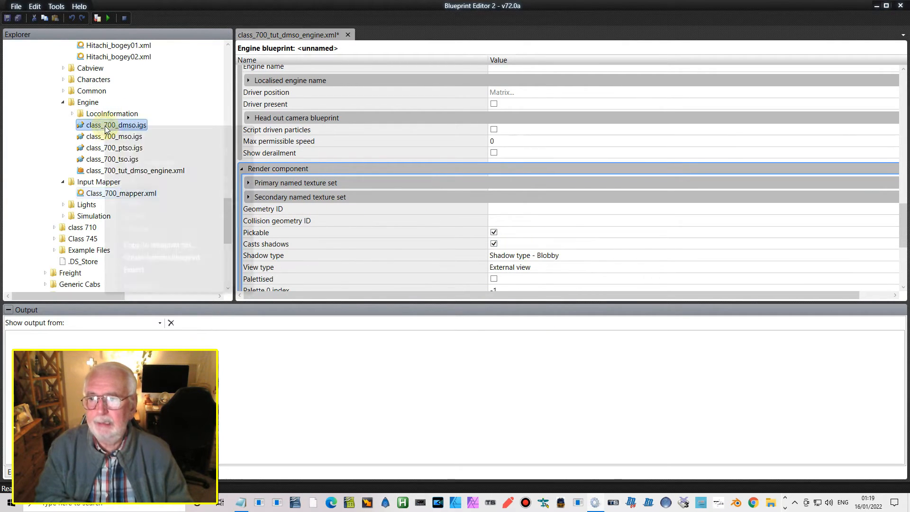
click(135, 191)
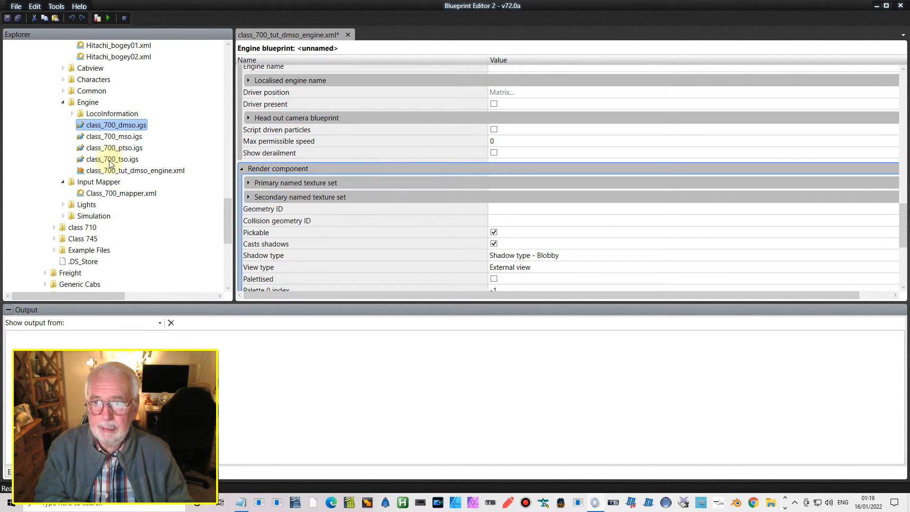
click(495, 208)
right_click(501, 212)
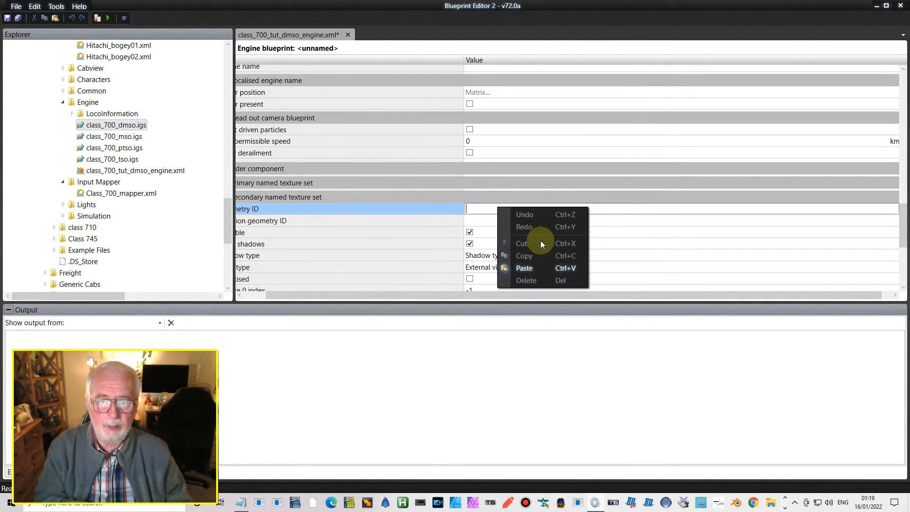
click(533, 269)
- Paste the same class_700_dmso.igs path as the Render component's Collision geometry ID
click(472, 221)
right_click(473, 220)
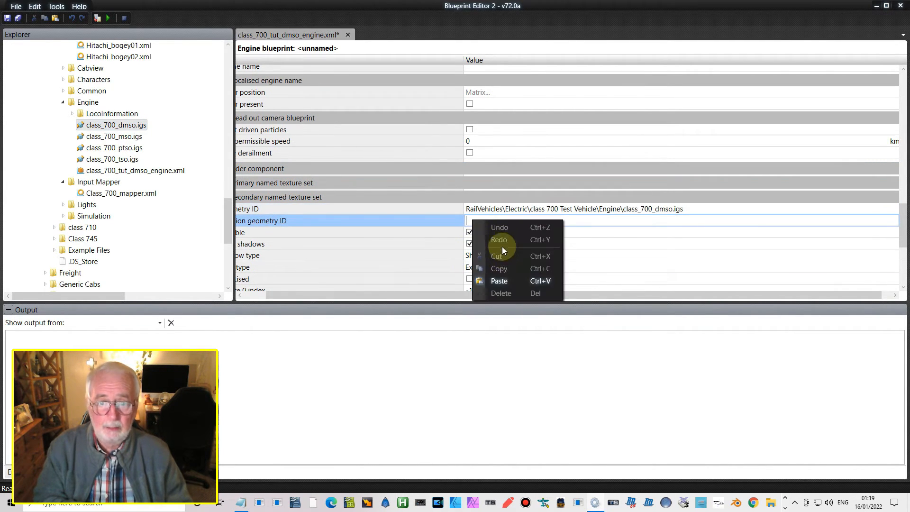
click(503, 282)
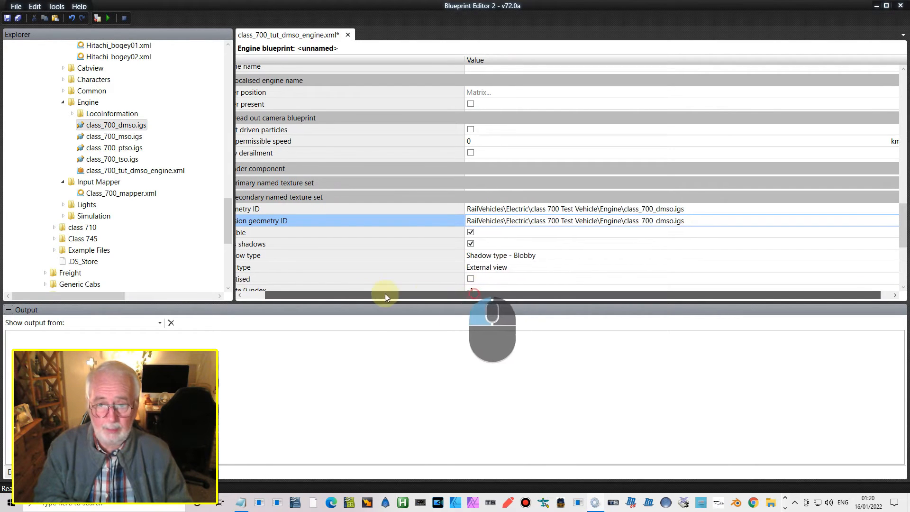
drag(385, 294, 360, 294)
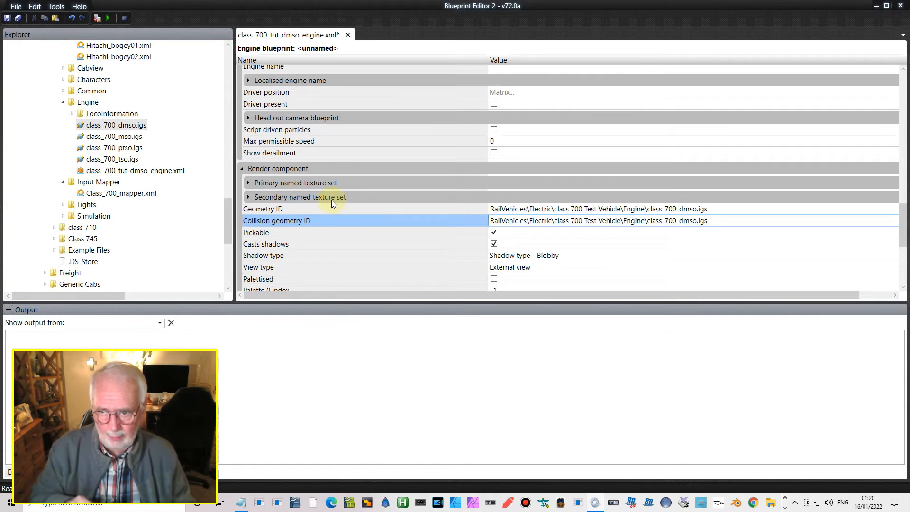
- Review the Render component's remaining settings, including the contents of its Anim set
scroll(327, 201, down, 2)
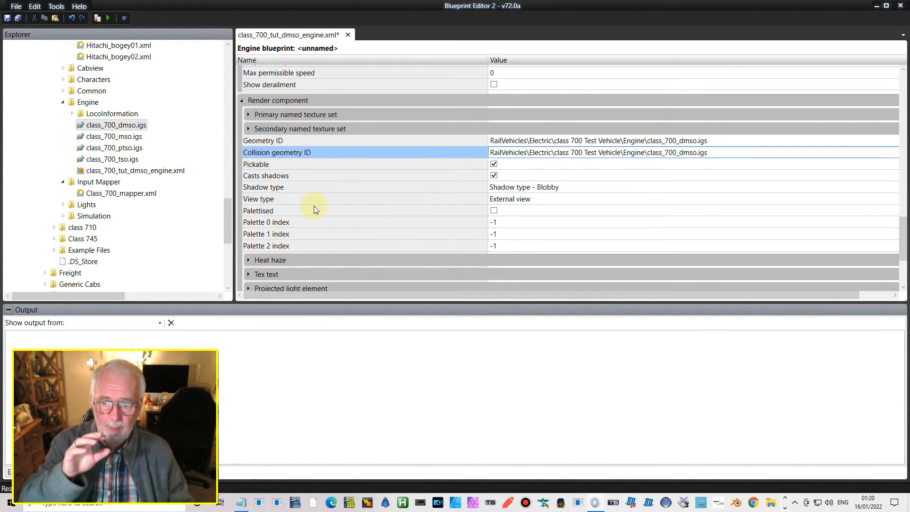
scroll(314, 205, down, 1)
scroll(277, 217, down, 3)
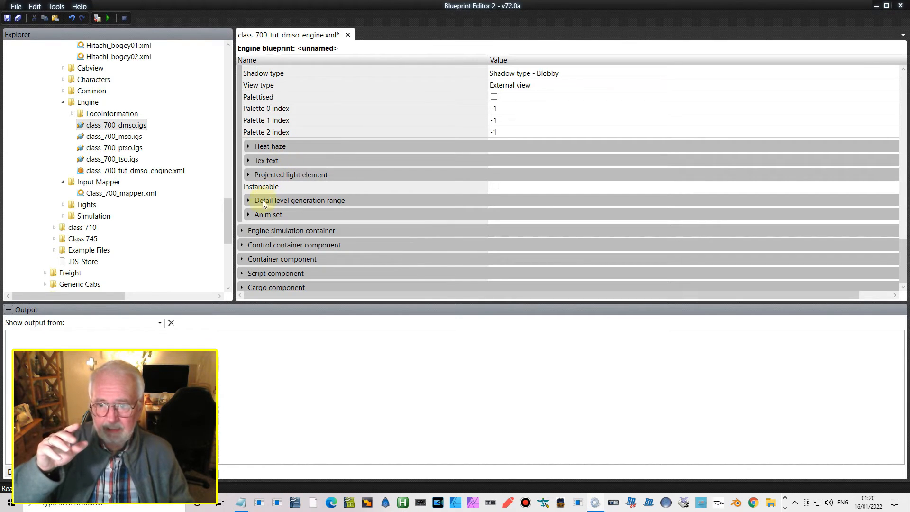
click(249, 215)
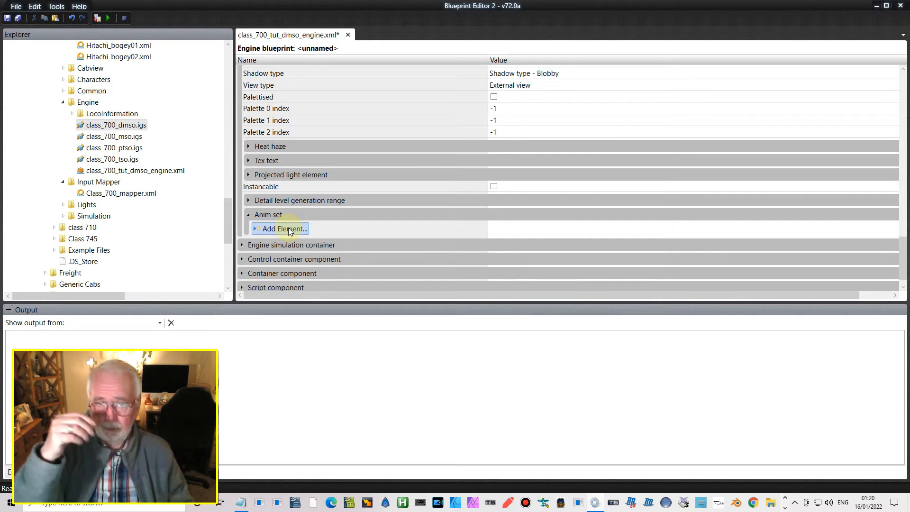
click(248, 216)
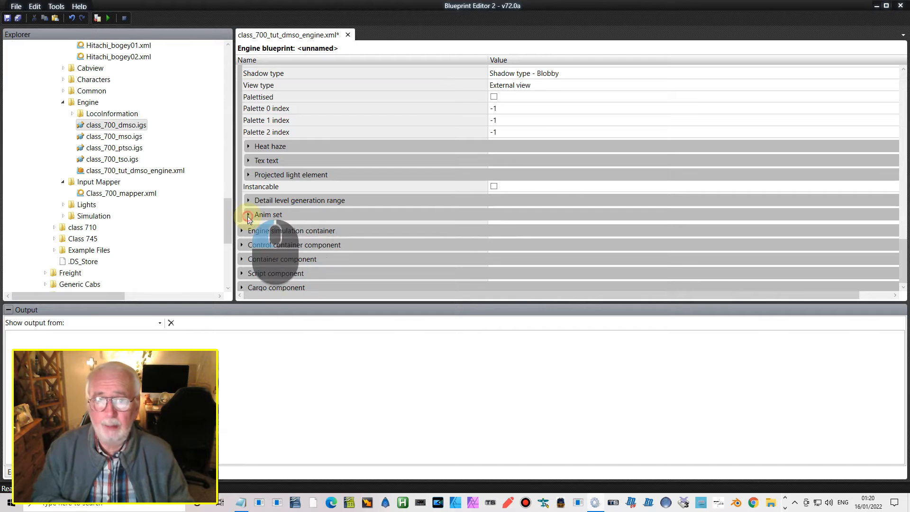
- Expand the Engine simulation container down to the Engine sim file's blueprint set and set Provider to TNM and Product to AddOn01
scroll(270, 197, down, 2)
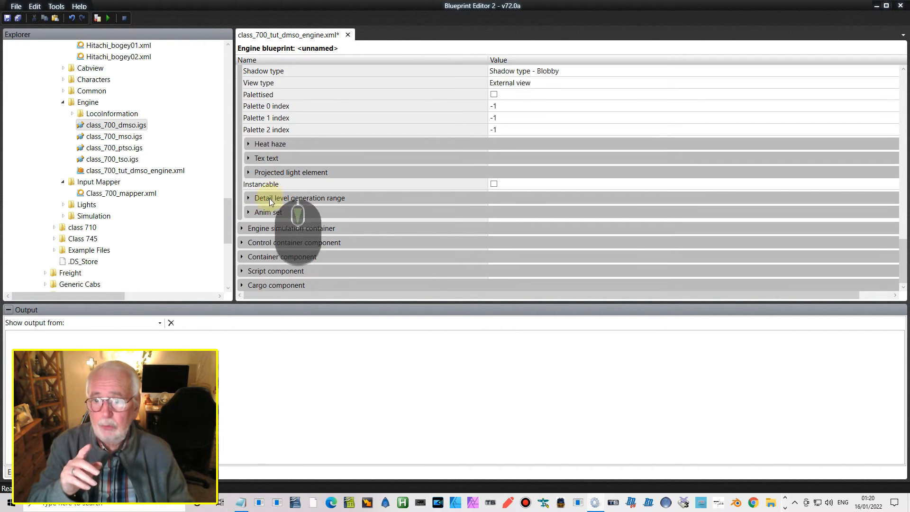
click(246, 230)
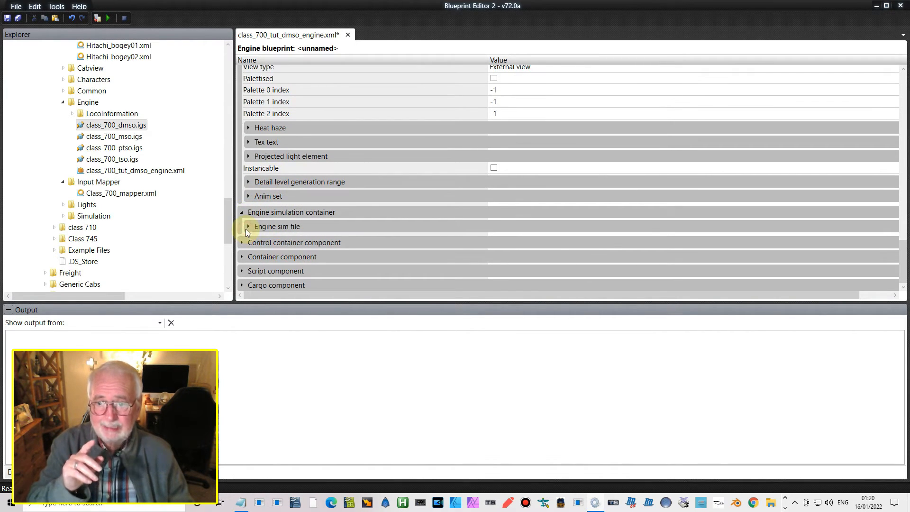
click(249, 223)
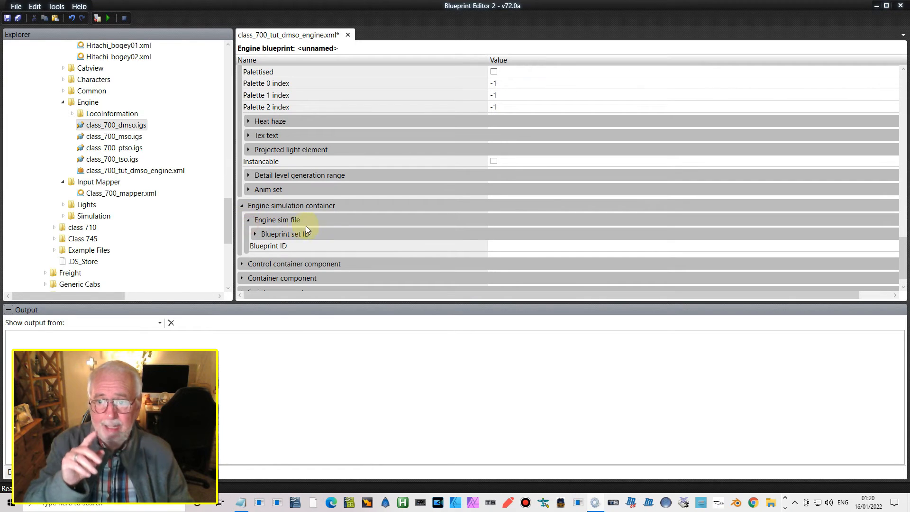
click(256, 235)
click(516, 246)
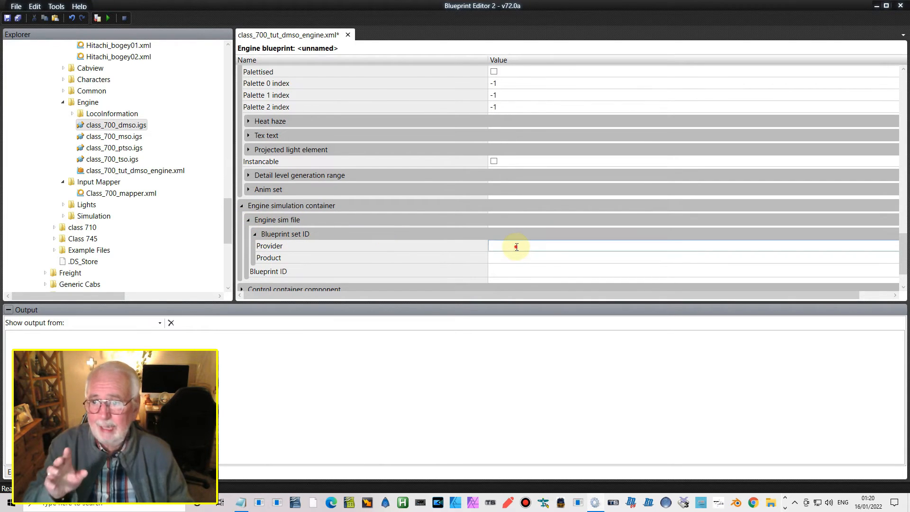
text(TNM)
click(520, 262)
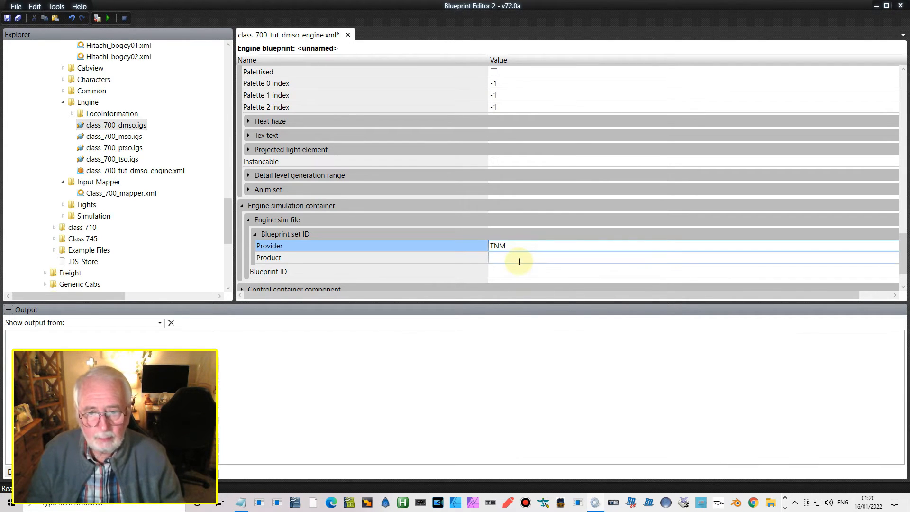
text(A)
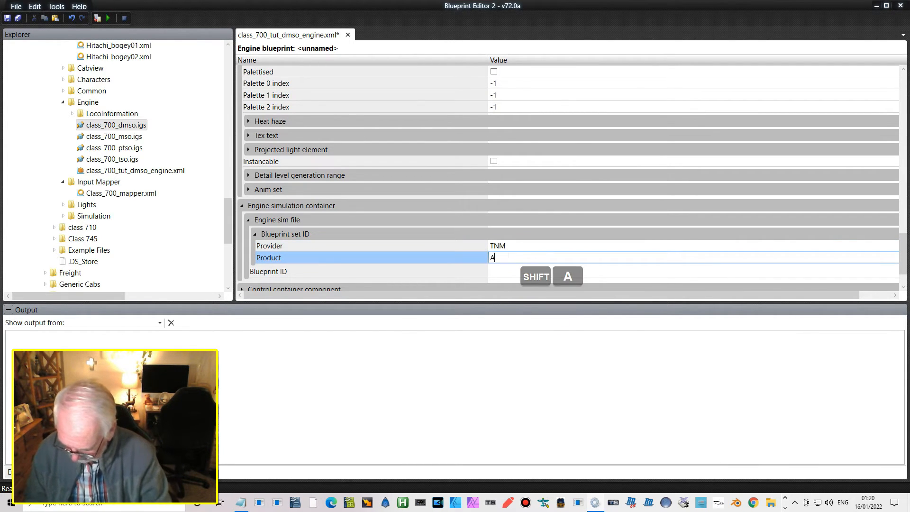
text(ddOn01)
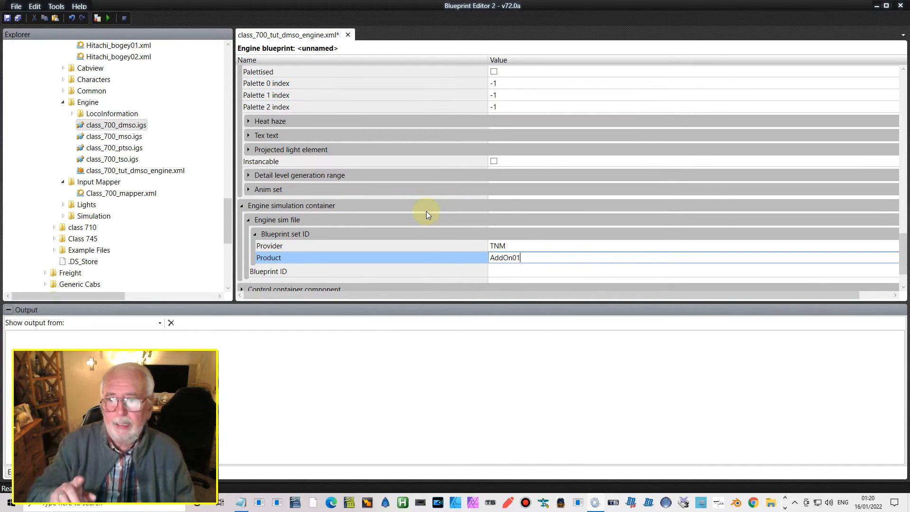
- Examine the files in the test vehicle's Simulation folder and the train classes in the Example Files' Engine Simulation files folder
scroll(421, 214, down, 1)
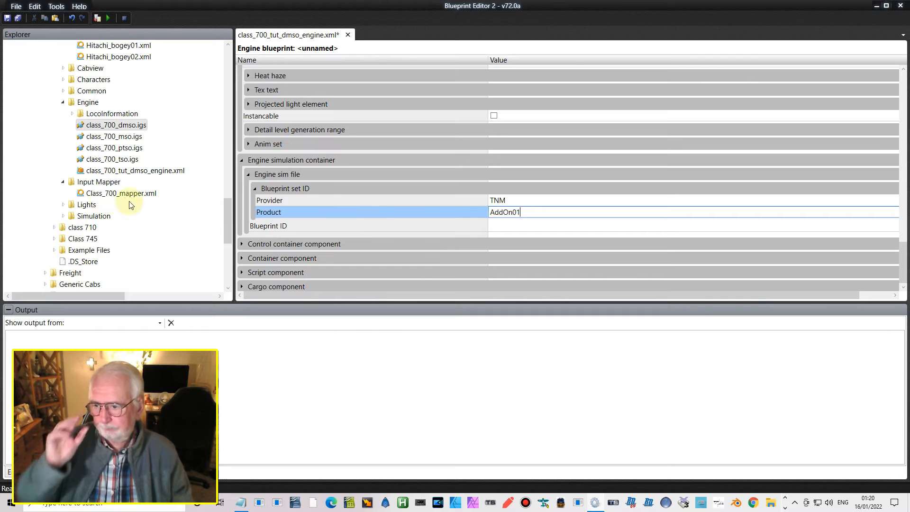
click(63, 216)
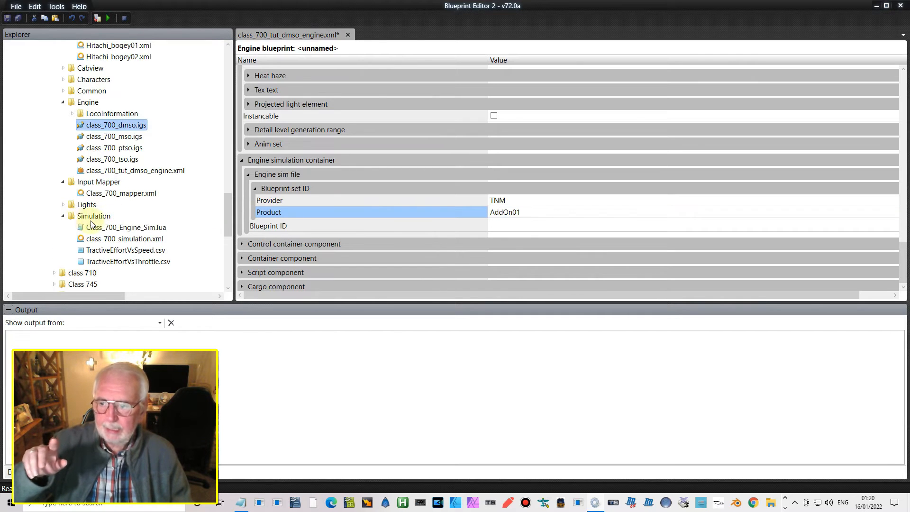
click(95, 218)
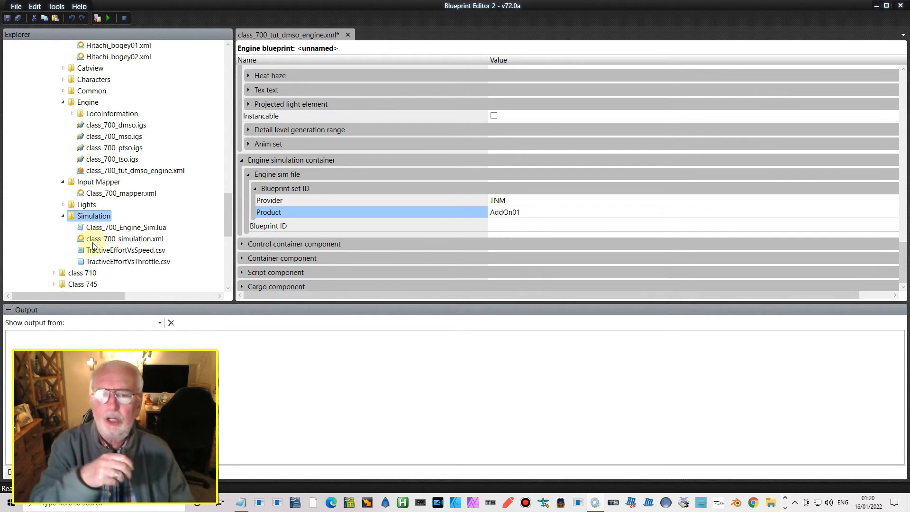
click(136, 242)
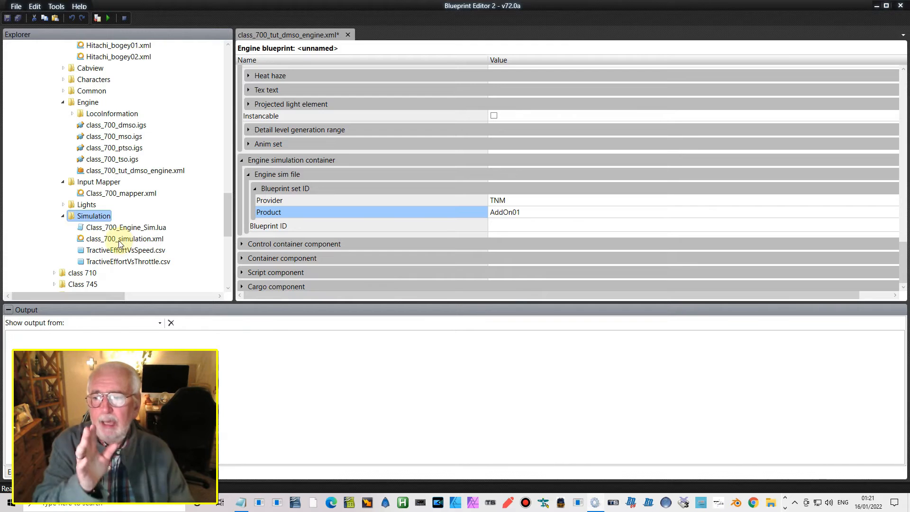
drag(227, 201, 224, 234)
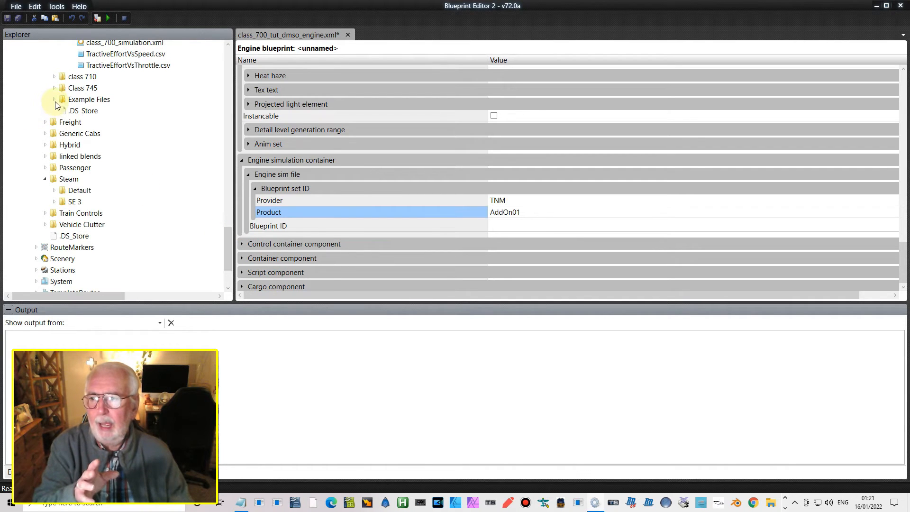
click(54, 100)
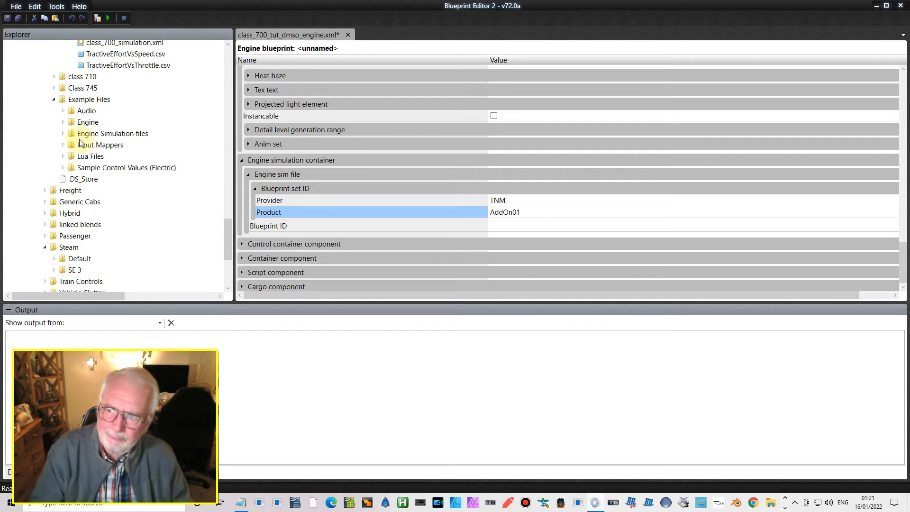
click(63, 135)
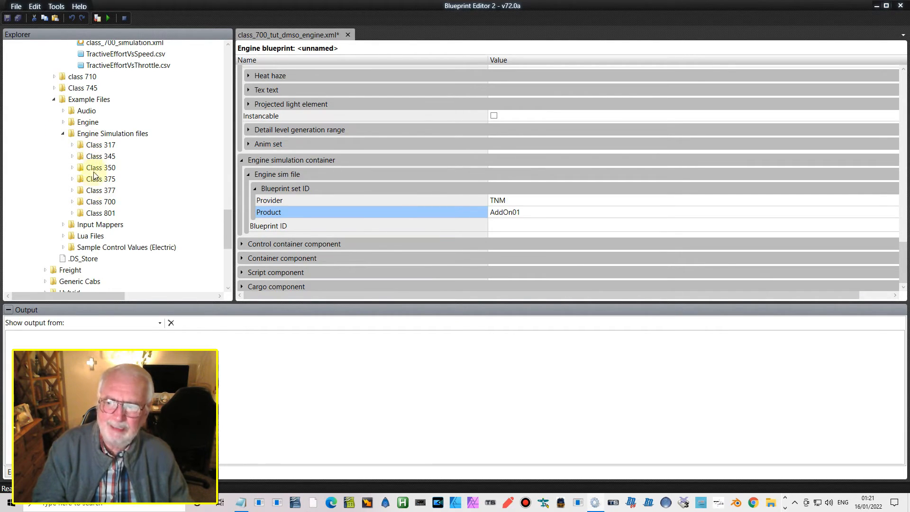
click(63, 134)
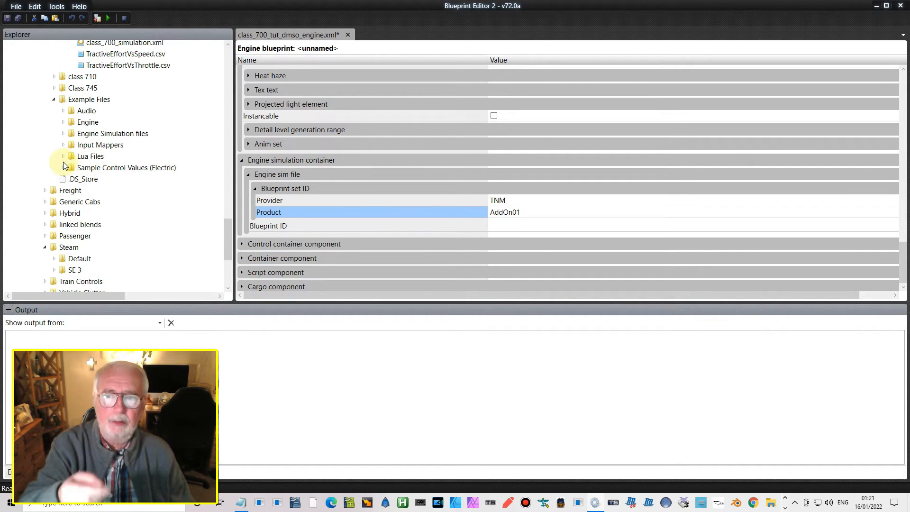
- Copy class_700_simulation.xml from the class 700 simulation folder and paste its path as the Engine sim file's Blueprint ID
drag(225, 249, 224, 163)
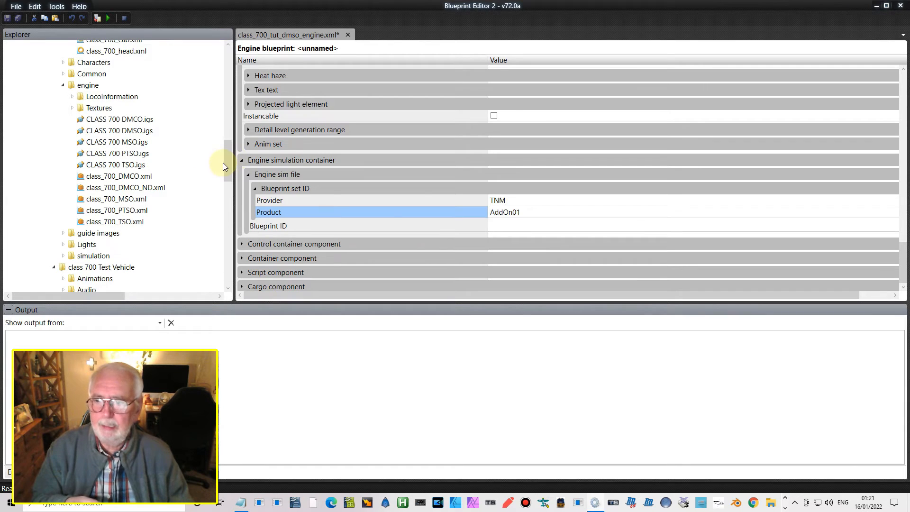
drag(226, 166, 214, 187)
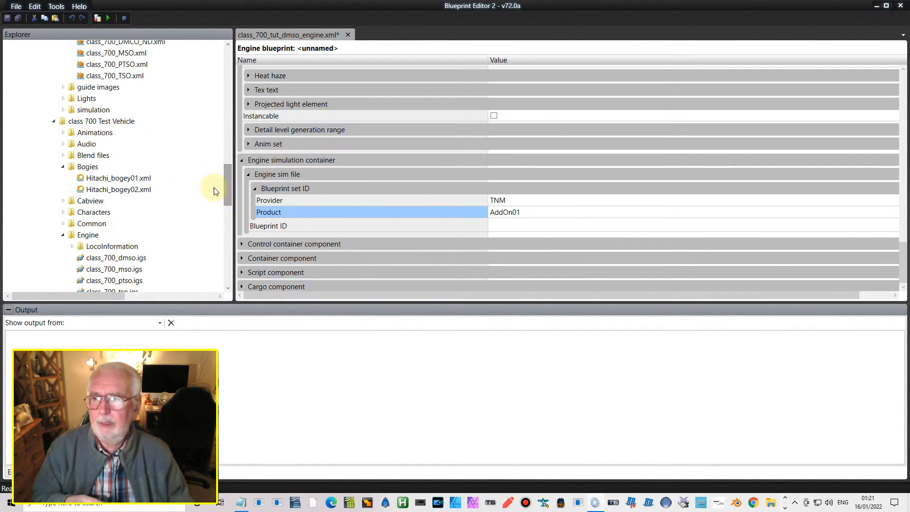
click(62, 110)
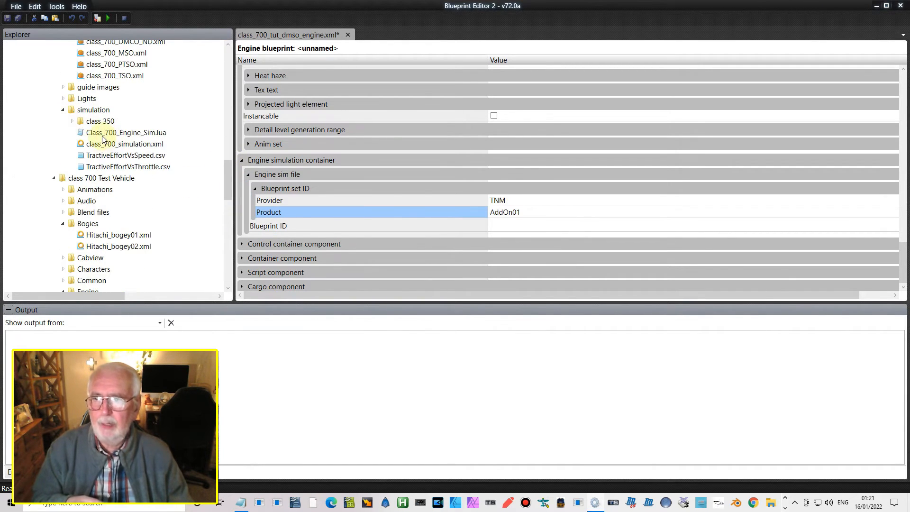
right_click(105, 146)
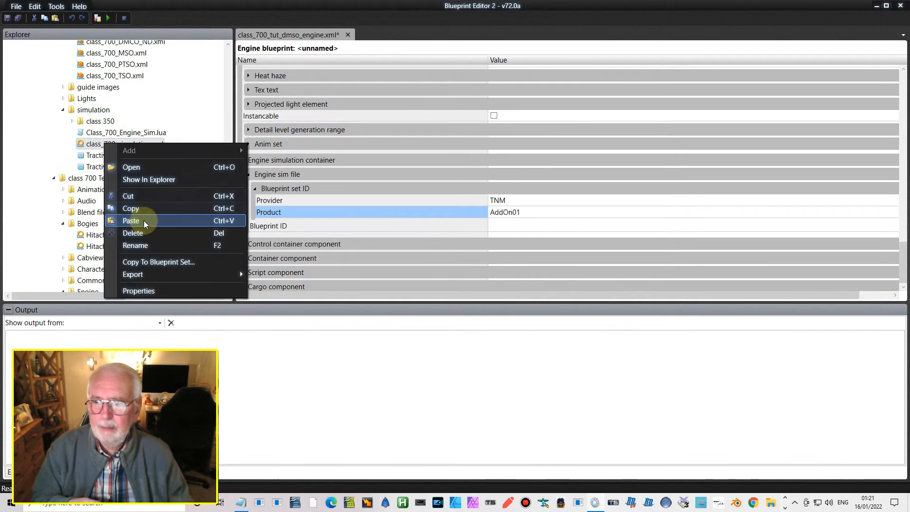
click(136, 208)
click(503, 227)
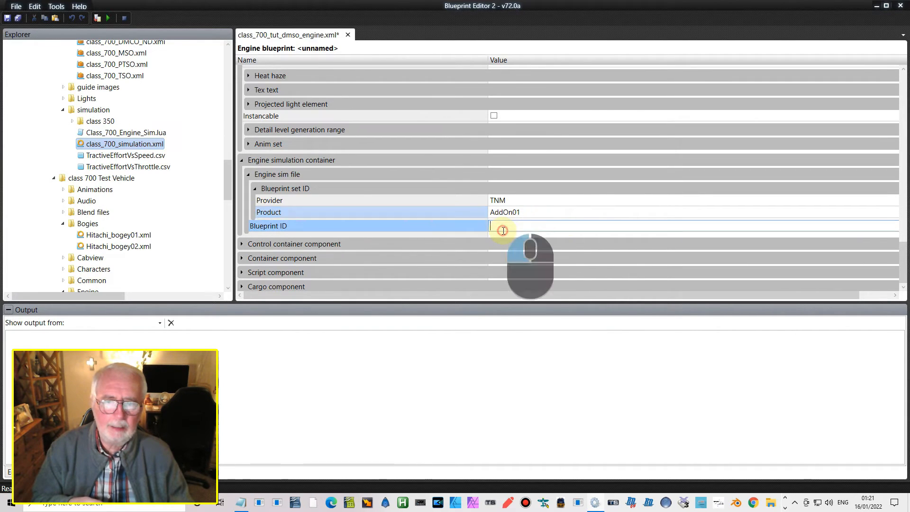
right_click(498, 230)
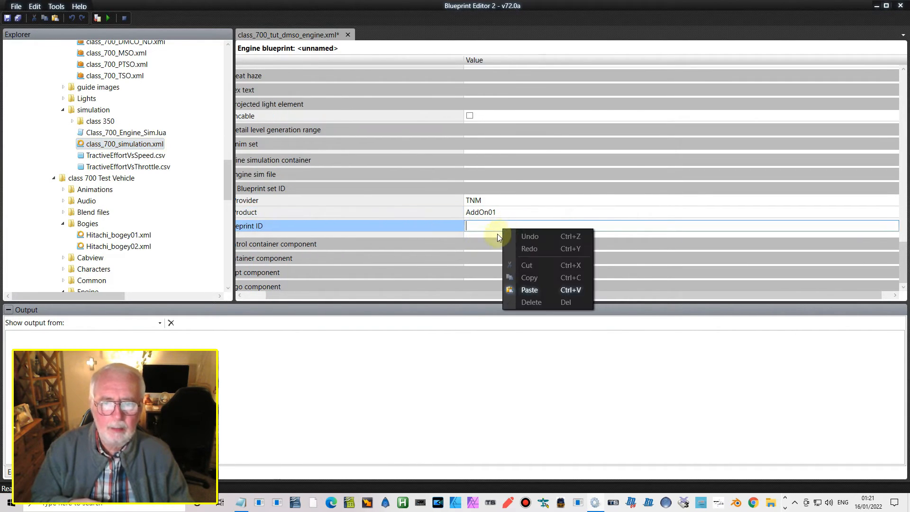
click(541, 294)
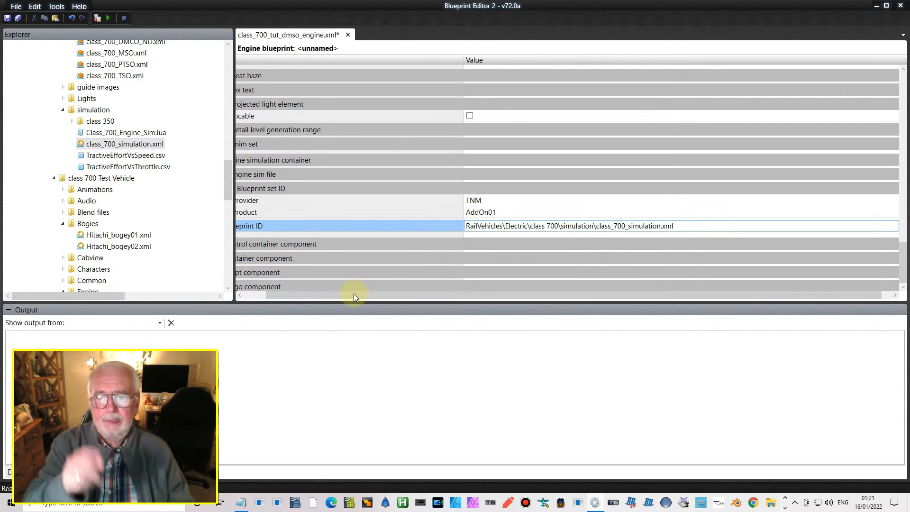
drag(348, 293, 267, 291)
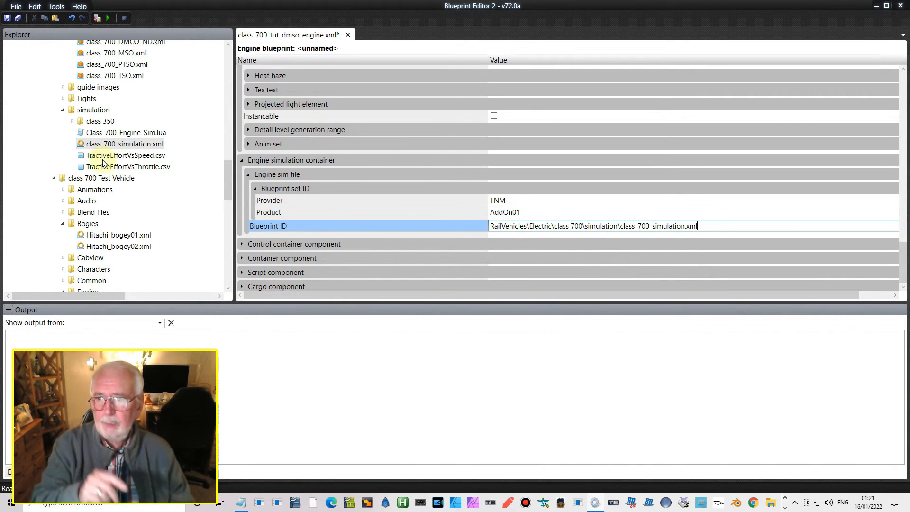
- Open class_700_simulation.xml and expand its Browse information and the Electric sub system blueprint within the Engine sim component
double_click(80, 145)
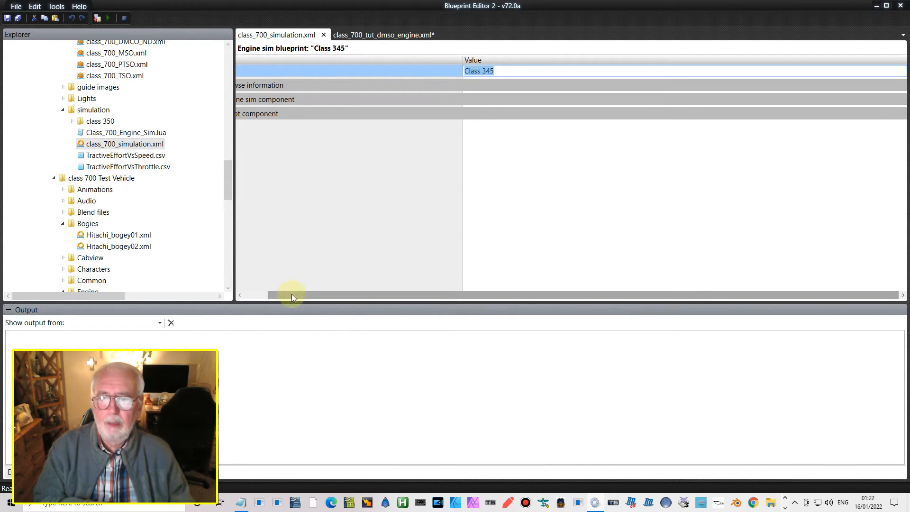
drag(291, 294, 224, 236)
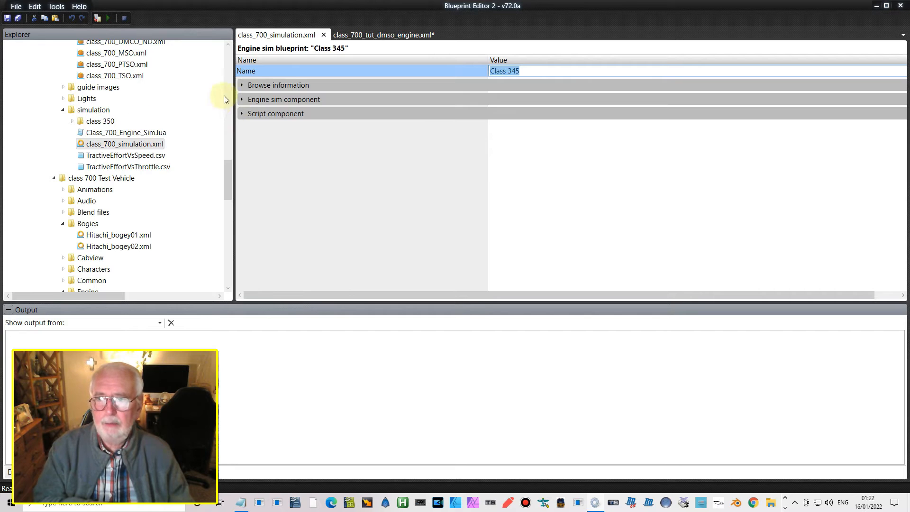
click(242, 85)
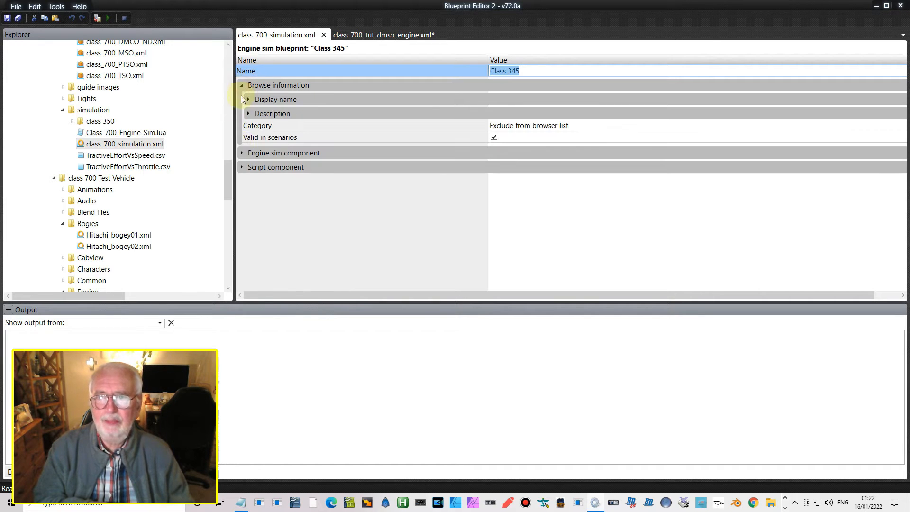
click(246, 152)
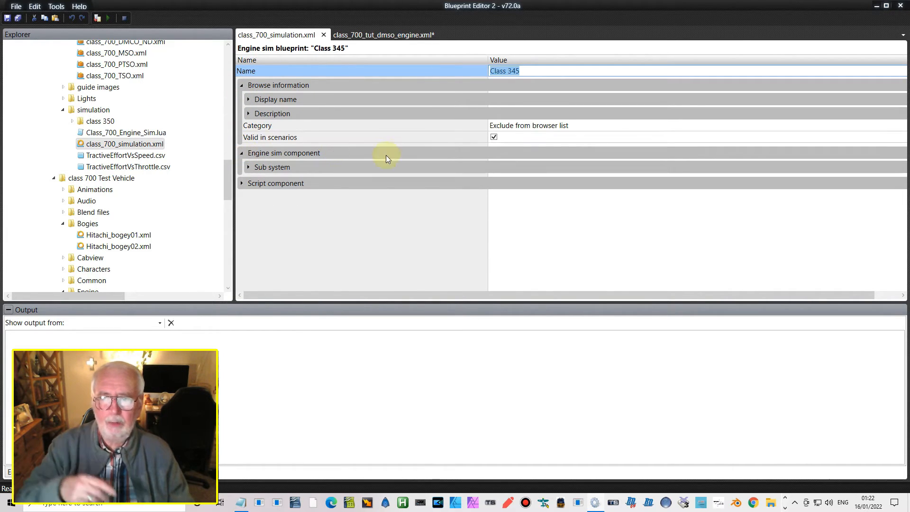
click(249, 167)
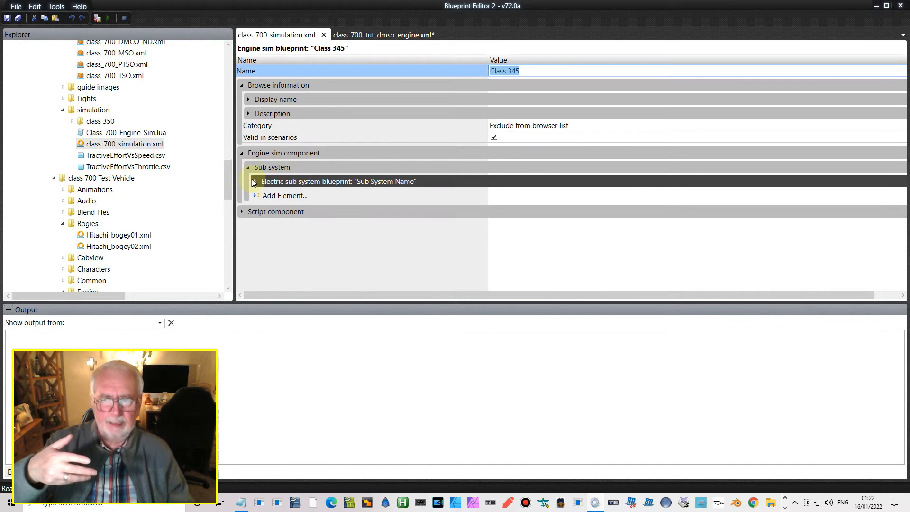
click(255, 182)
- Review the electric sub system's power, force, rail supply, speed, thyristor, pantograph and current settings
scroll(354, 176, down, 1)
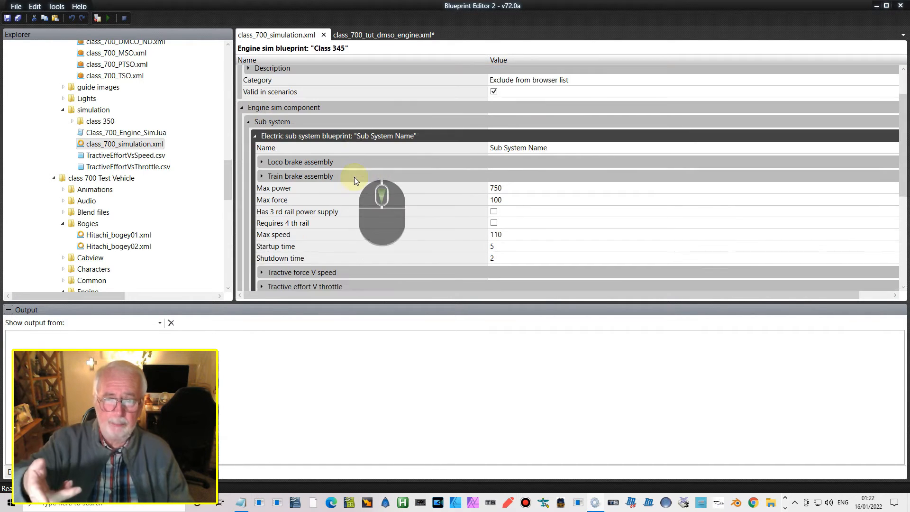
scroll(354, 177, down, 1)
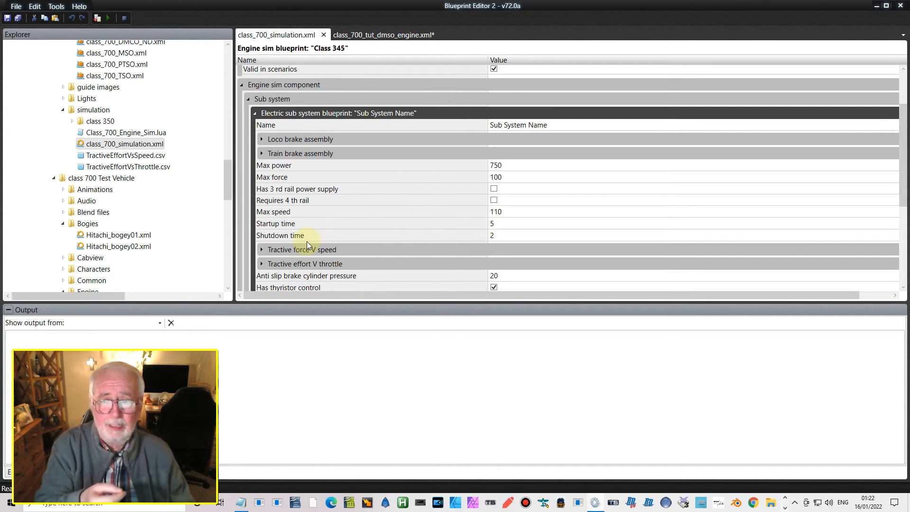
click(504, 212)
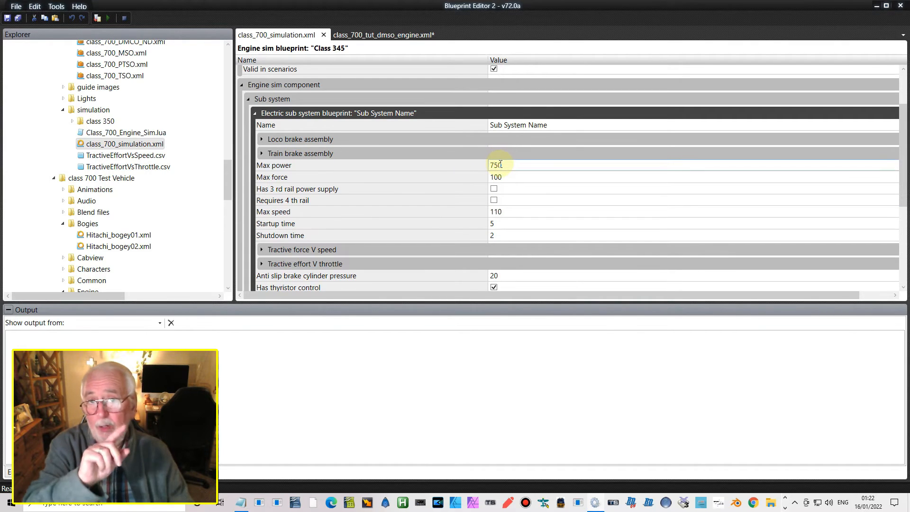
scroll(476, 180, down, 1)
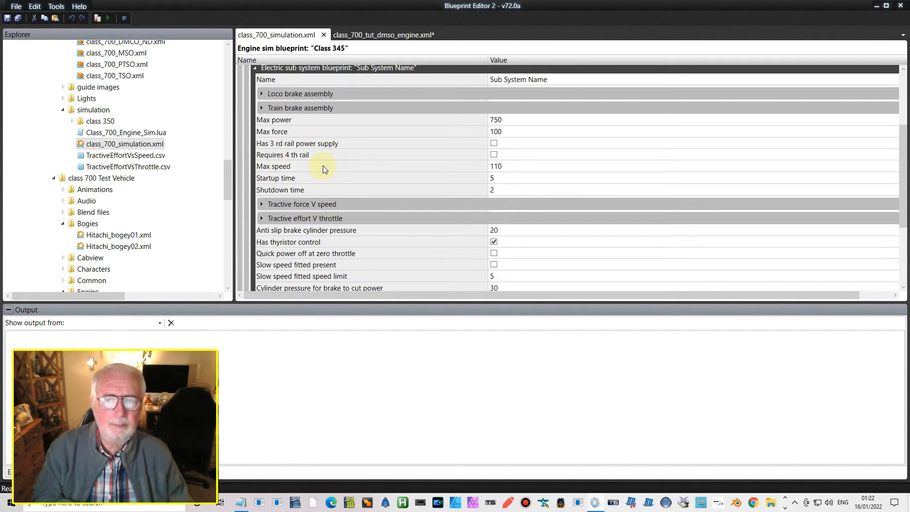
scroll(358, 163, down, 3)
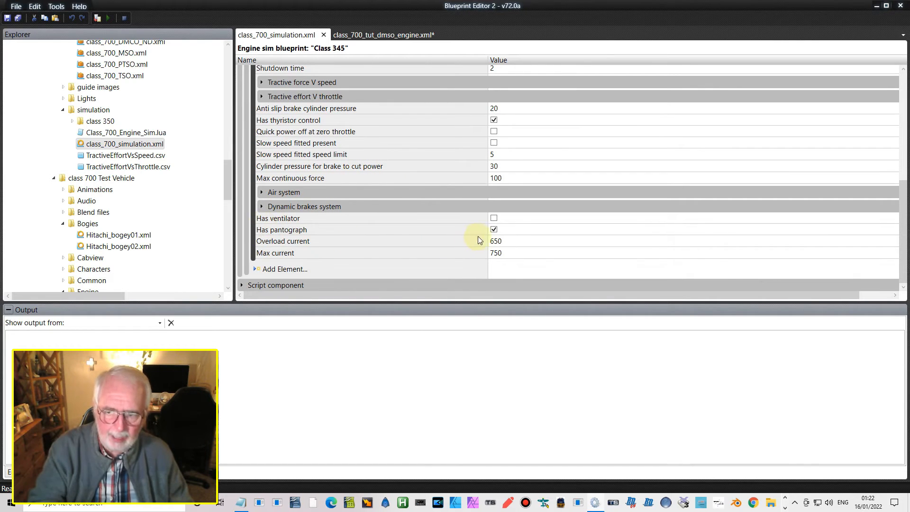
scroll(474, 239, up, 2)
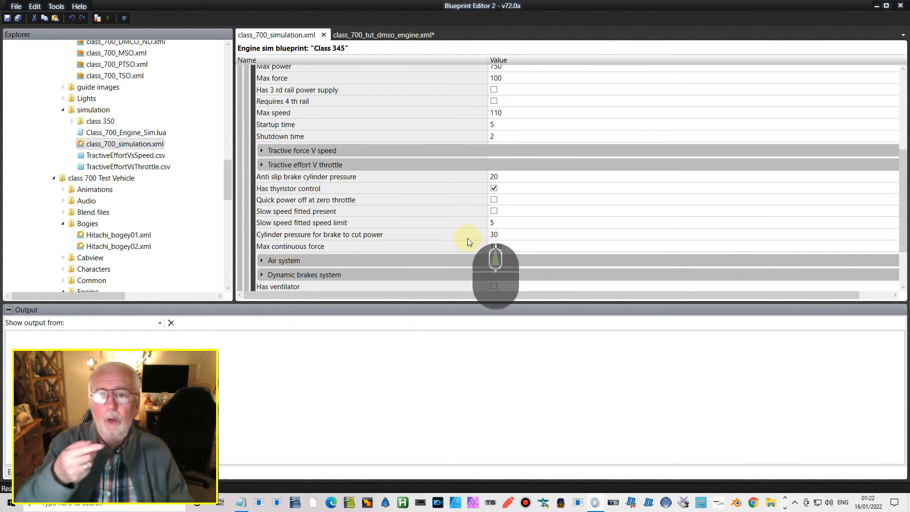
scroll(468, 238, up, 1)
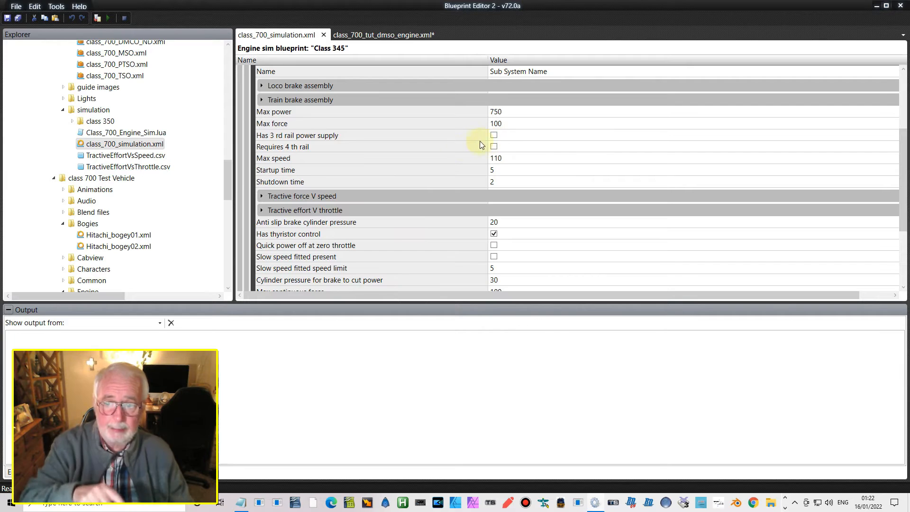
- Expand Tractive force V speed and Tractive effort V throttle in the electric sub system and review their CSV file paths
scroll(443, 167, down, 1)
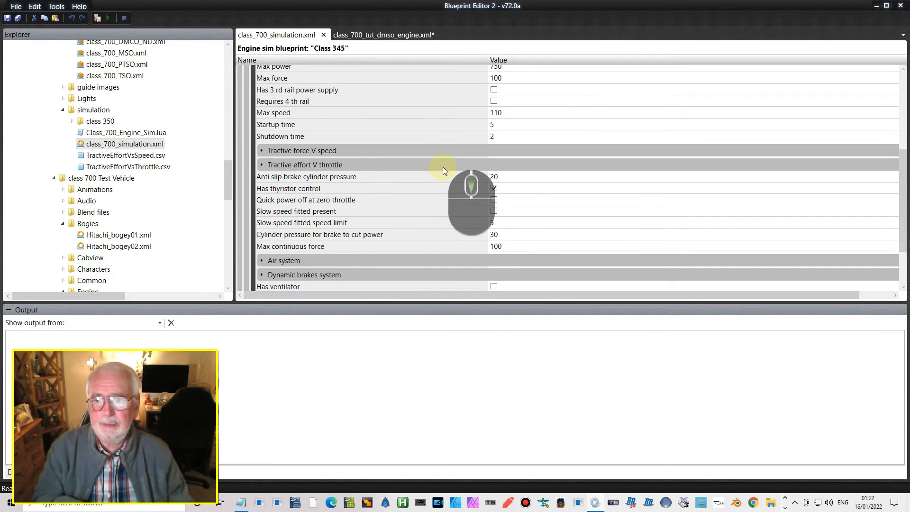
click(262, 150)
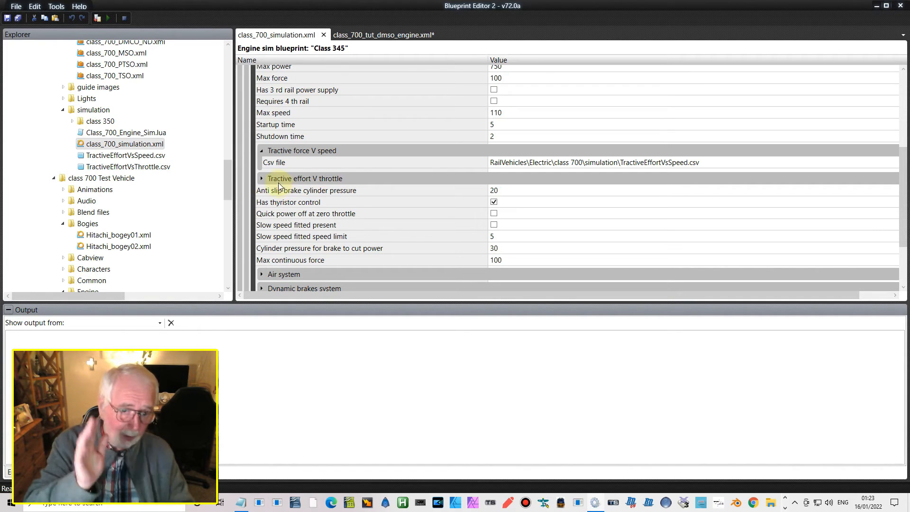
click(260, 181)
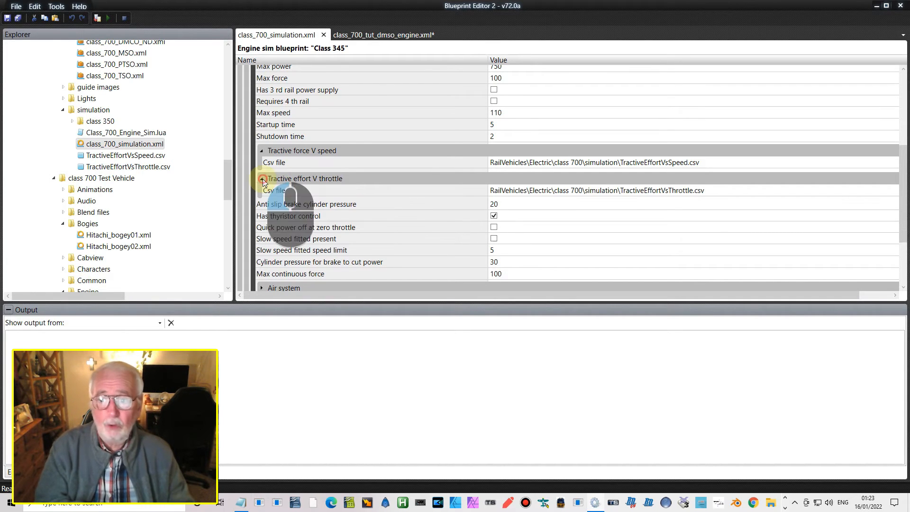
click(600, 203)
click(545, 191)
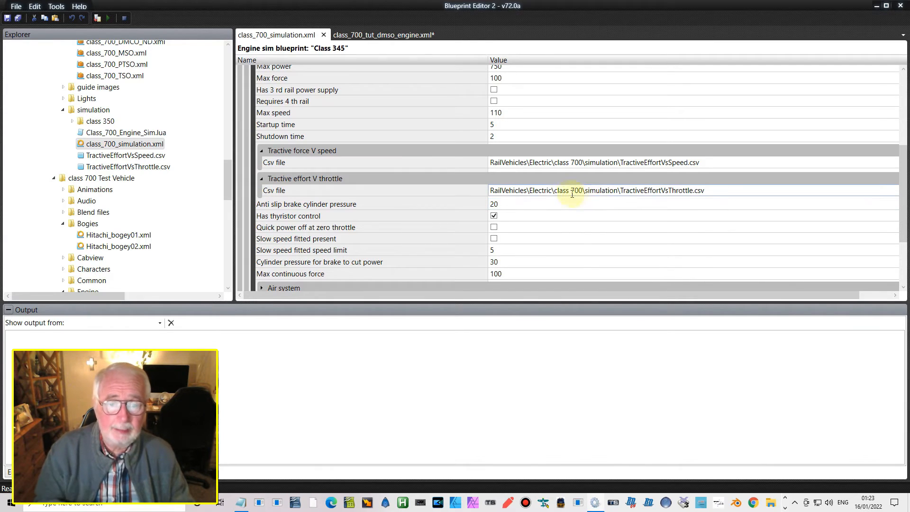
click(529, 203)
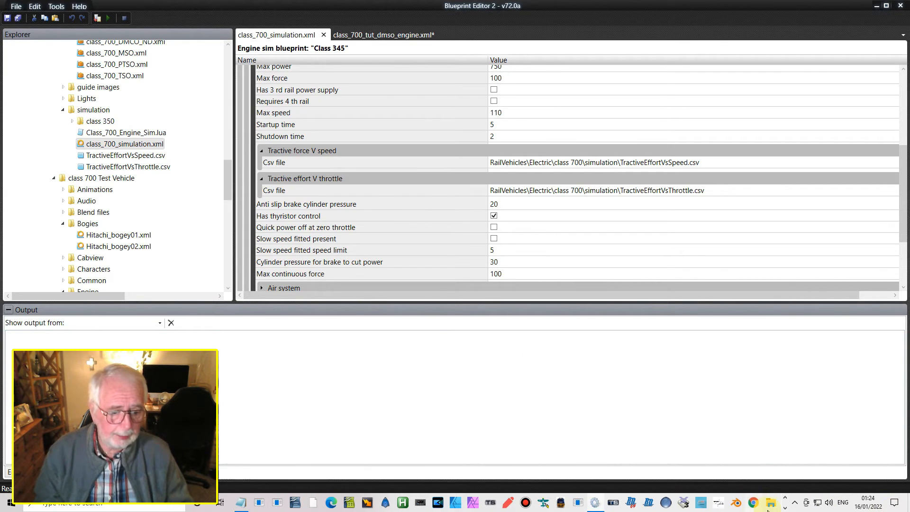
- Switch to Notepad++ and compare the functions in example_engine.lua with those in Class_700_Engine_Sim.lua
click(785, 507)
click(522, 503)
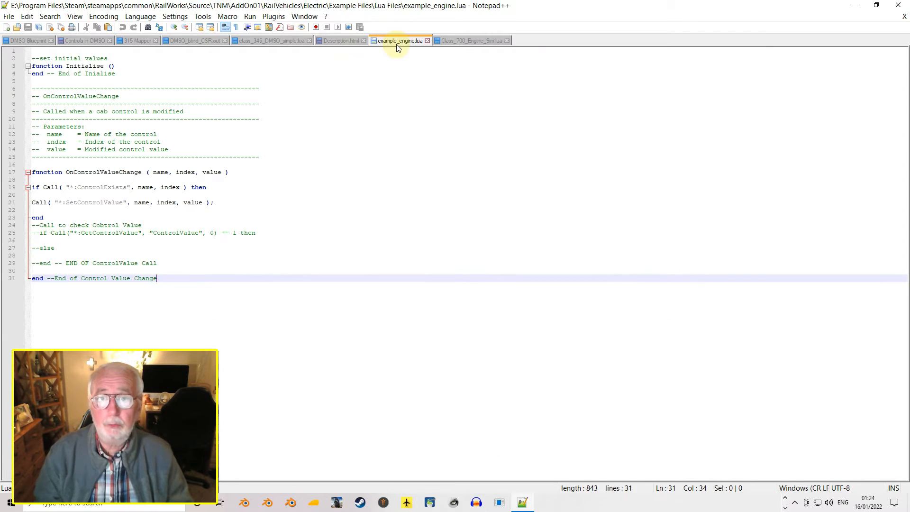
click(456, 40)
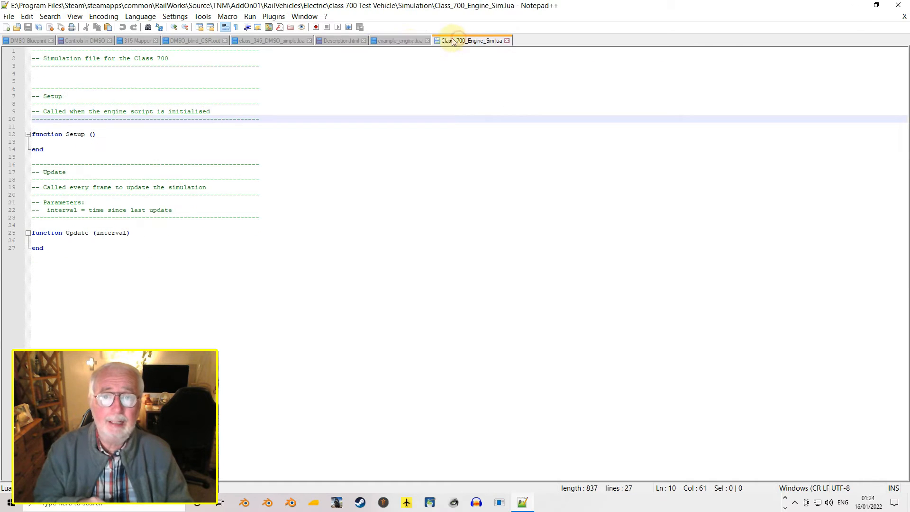
click(399, 40)
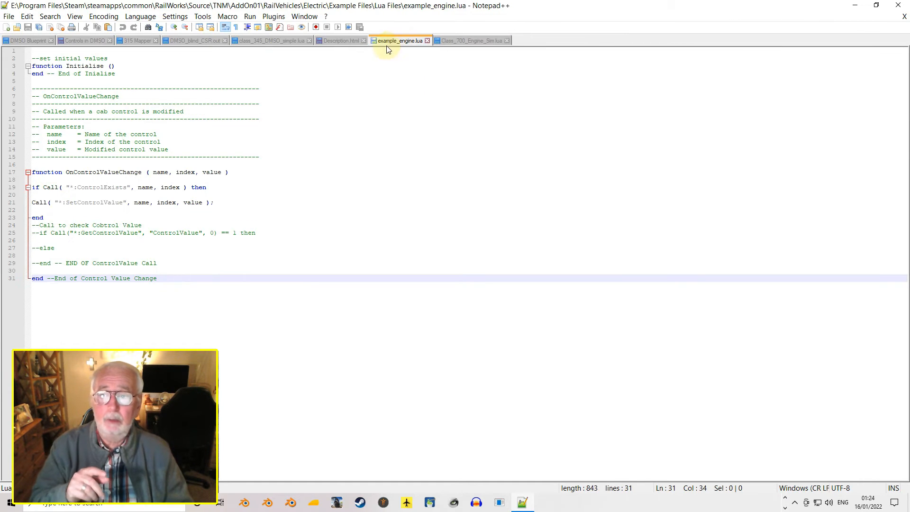
click(464, 42)
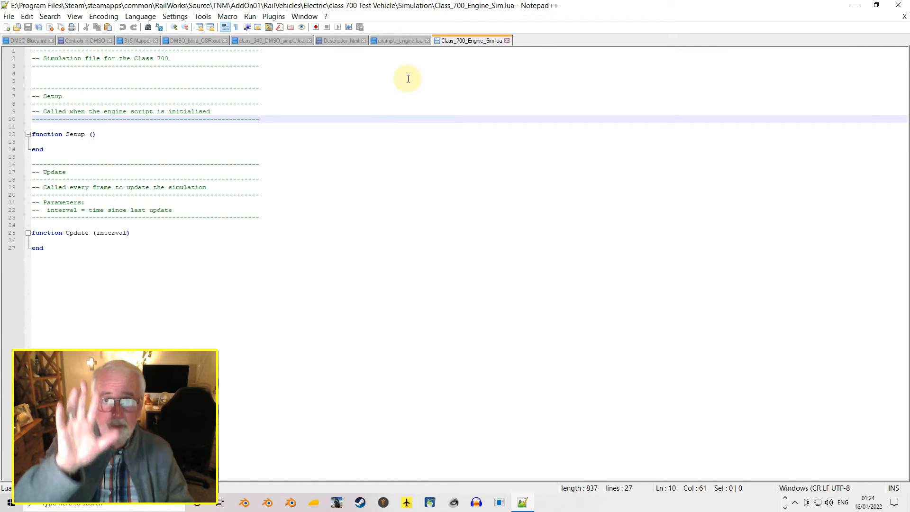
click(406, 40)
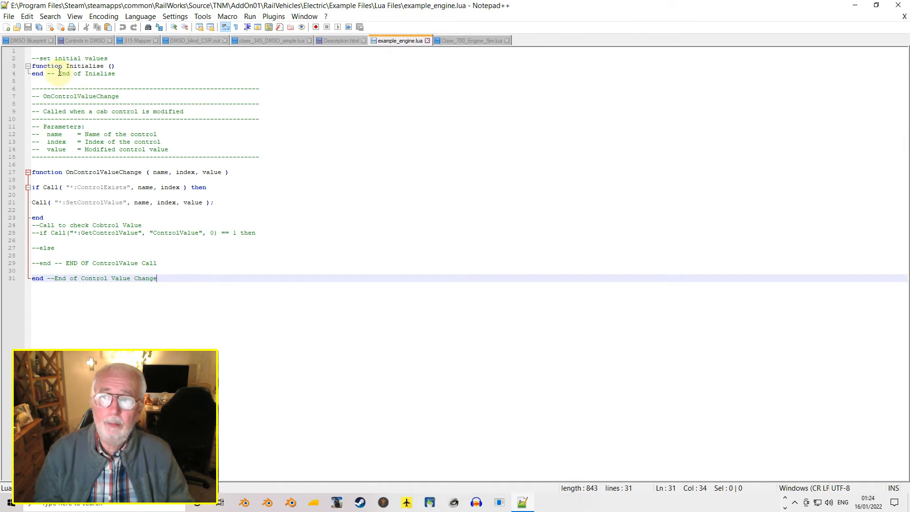
scroll(95, 91, down, 4)
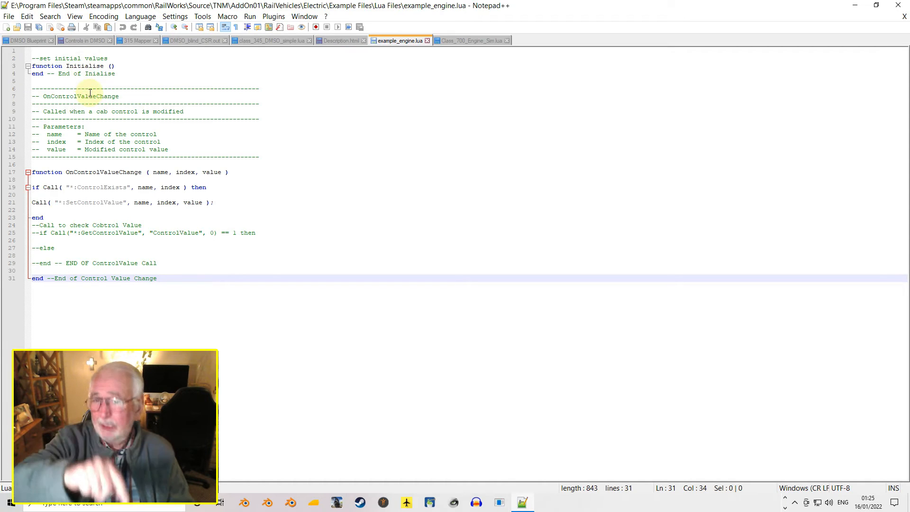
click(474, 40)
click(398, 40)
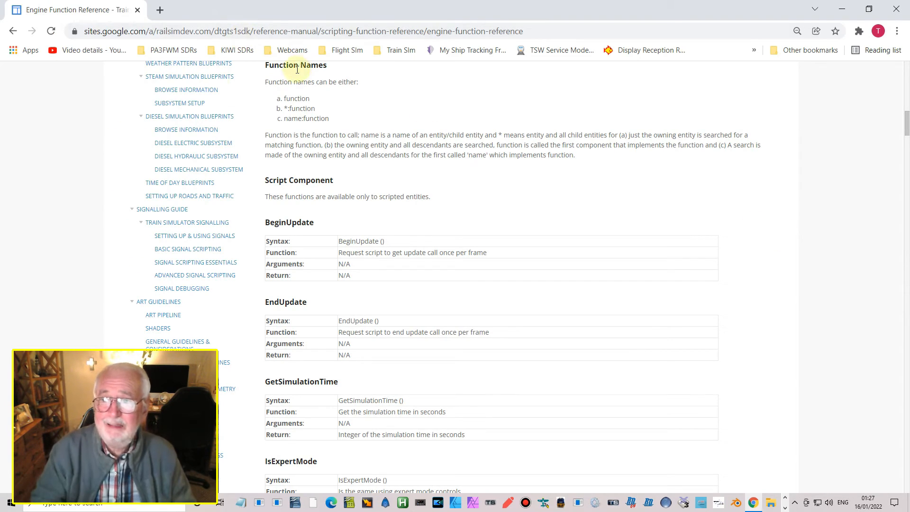
- In Chrome, read the Engine Function Reference entries from Script Component through the rail vehicle functions to GetNextSpeedLimit
scroll(234, 228, up, 6)
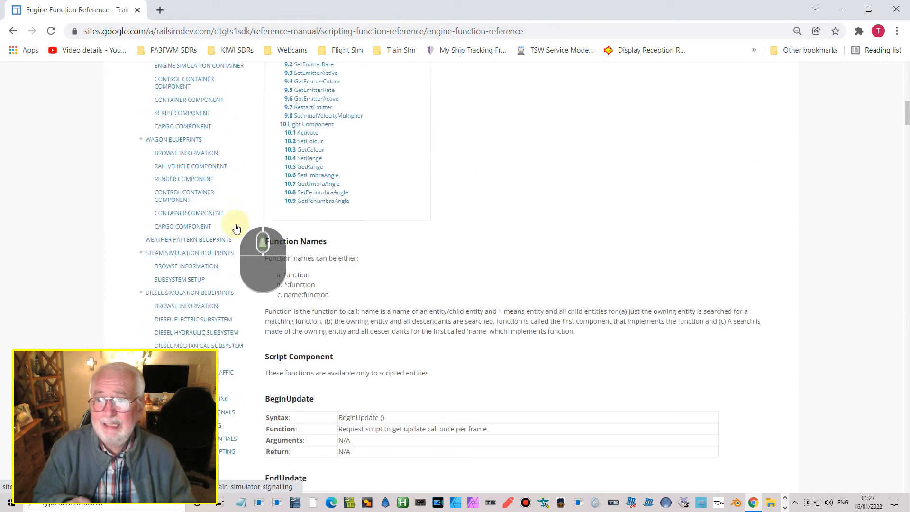
scroll(235, 229, down, 3)
scroll(236, 228, down, 12)
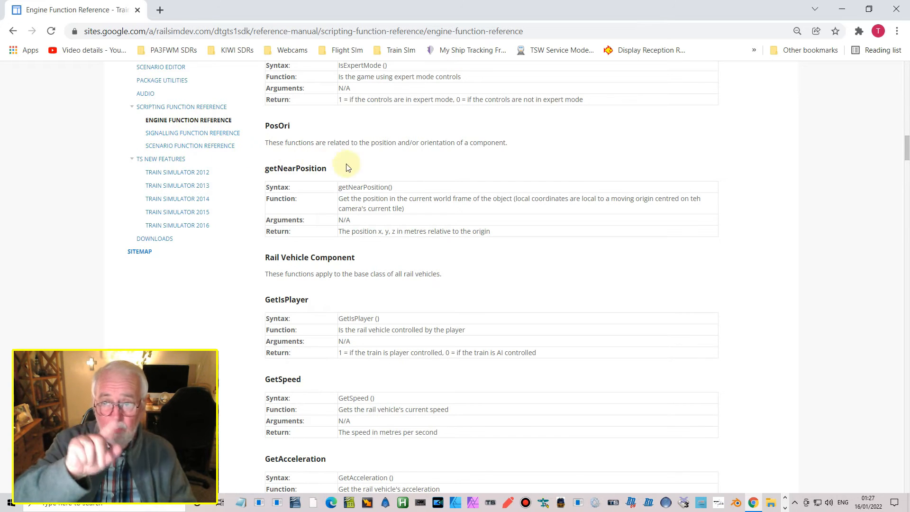
scroll(346, 196, up, 7)
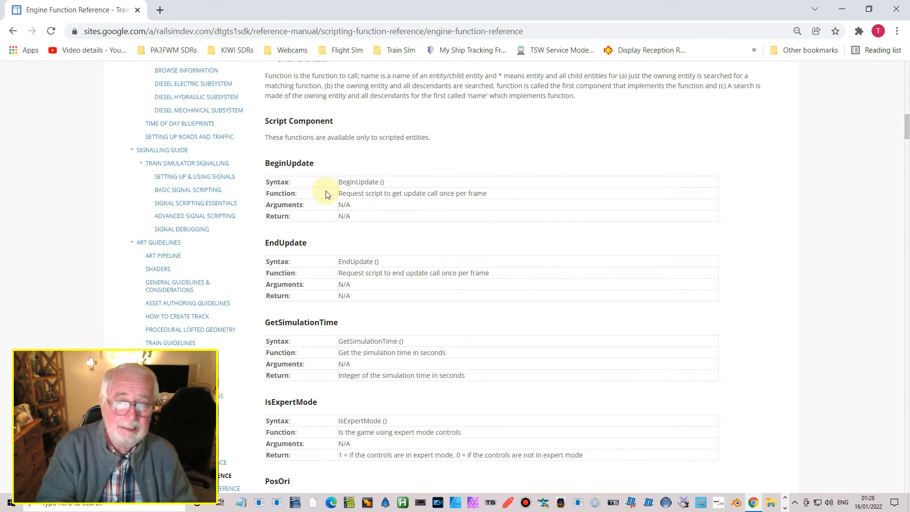
scroll(340, 187, down, 3)
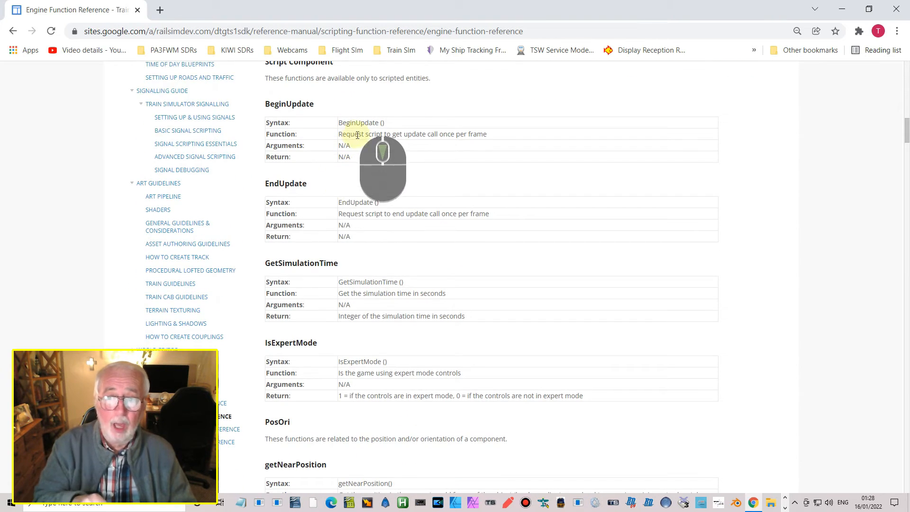
scroll(353, 180, down, 20)
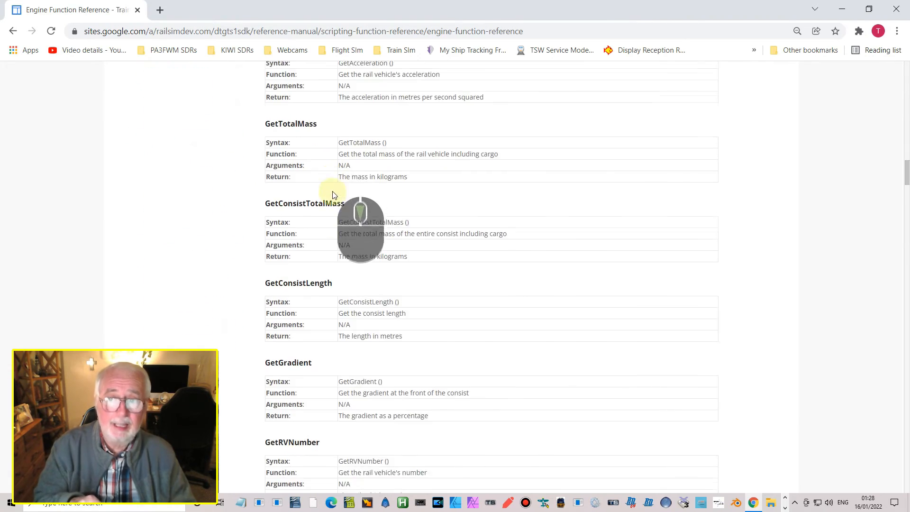
scroll(332, 203, down, 11)
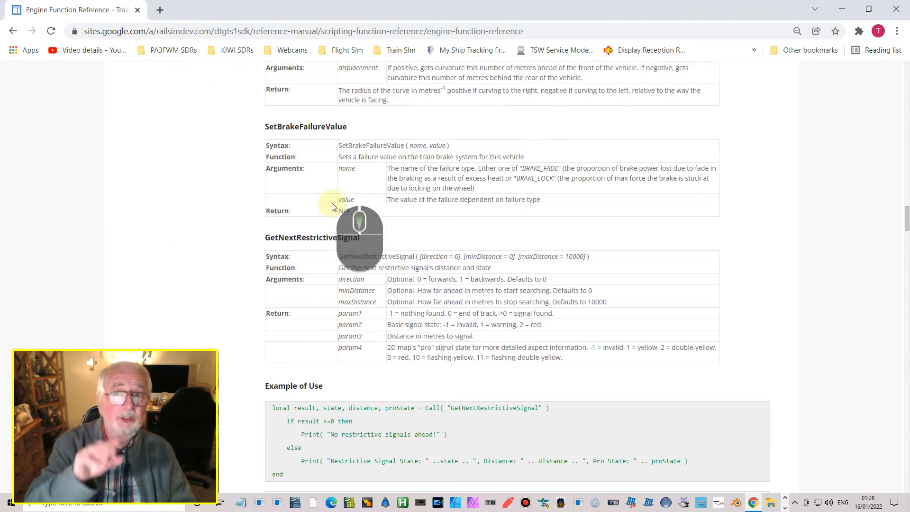
scroll(331, 209, down, 3)
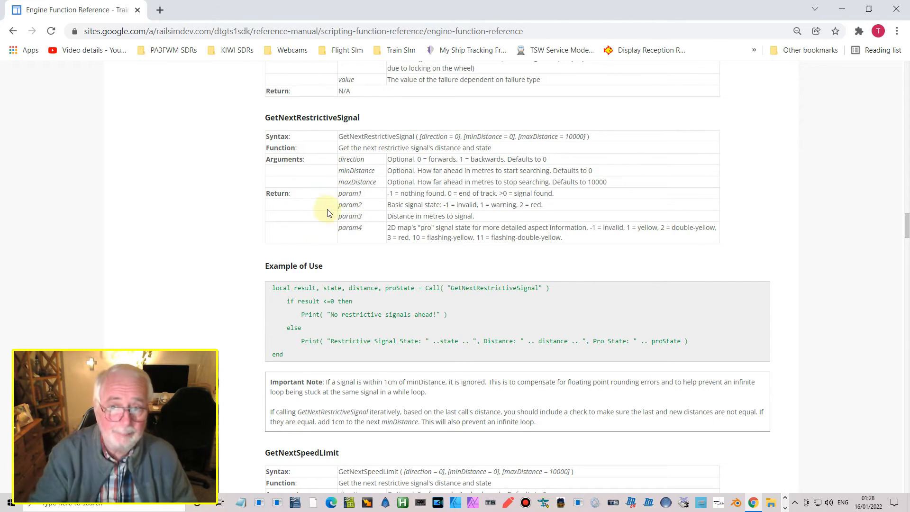
scroll(336, 213, down, 2)
scroll(334, 217, down, 5)
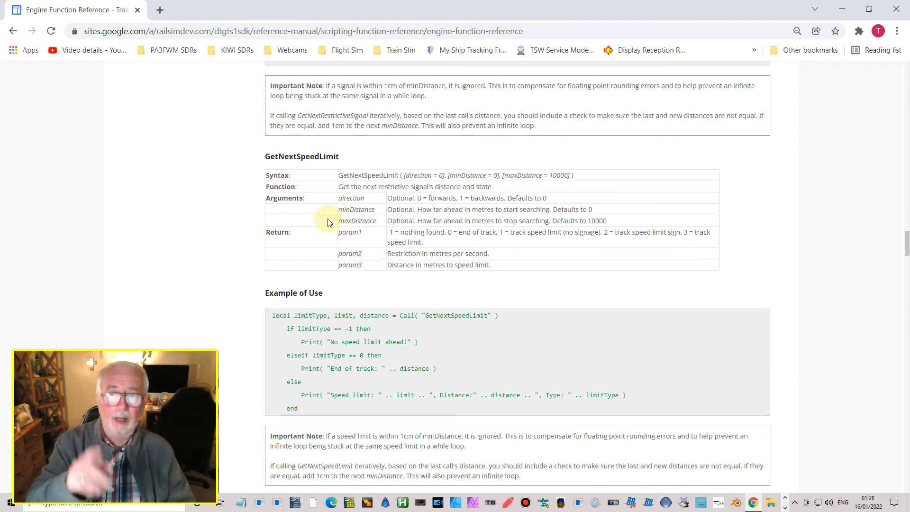
- Return to the Engine Function Reference's contents list, look through its component sections and open the Light Component entry
scroll(330, 220, up, 15)
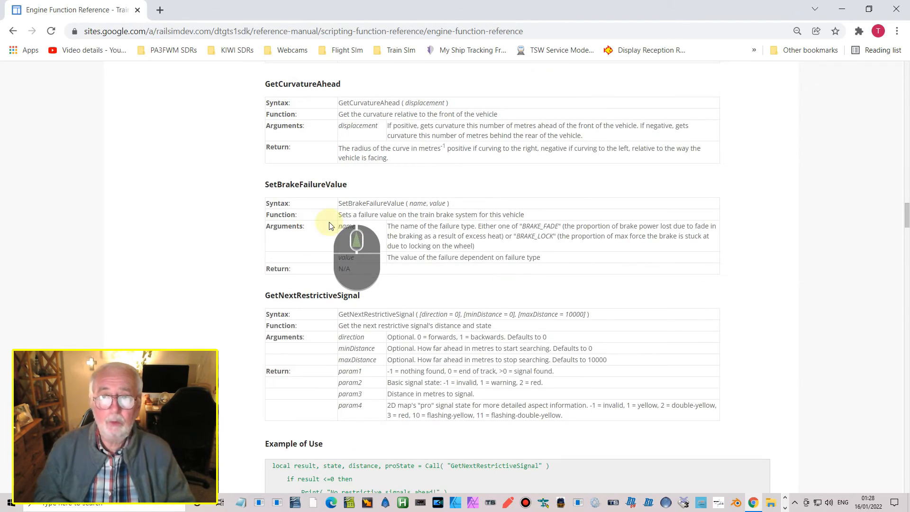
scroll(331, 221, up, 18)
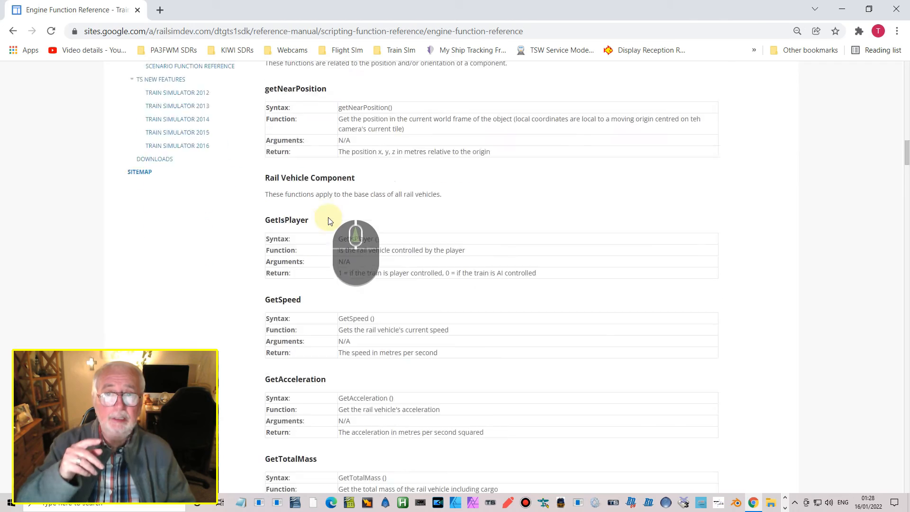
scroll(330, 221, up, 14)
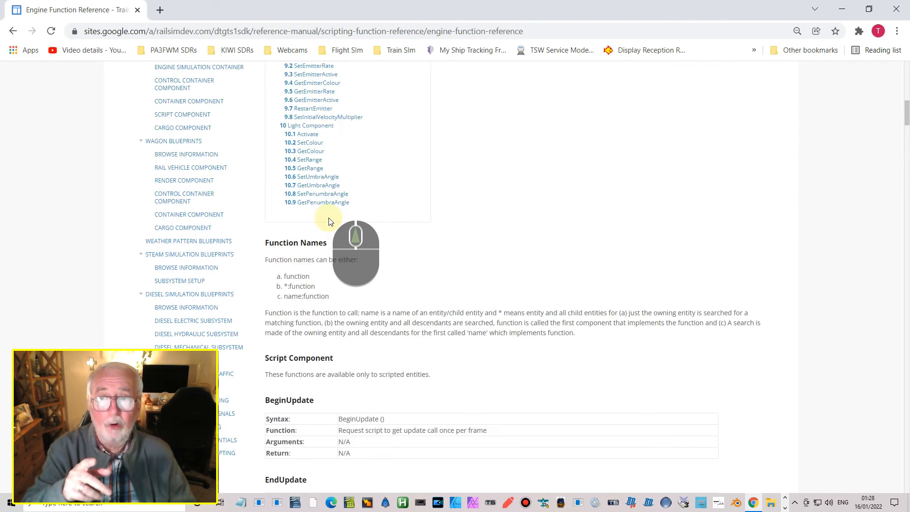
scroll(330, 221, up, 6)
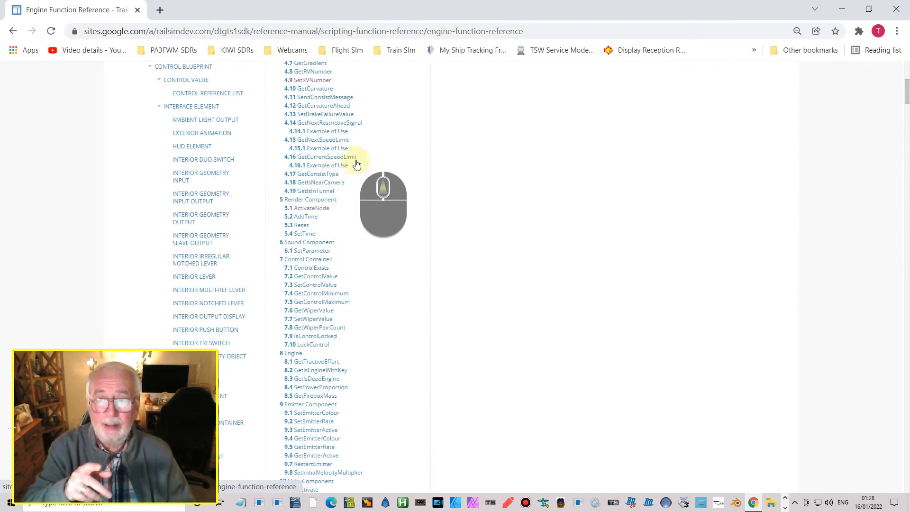
scroll(354, 158, up, 2)
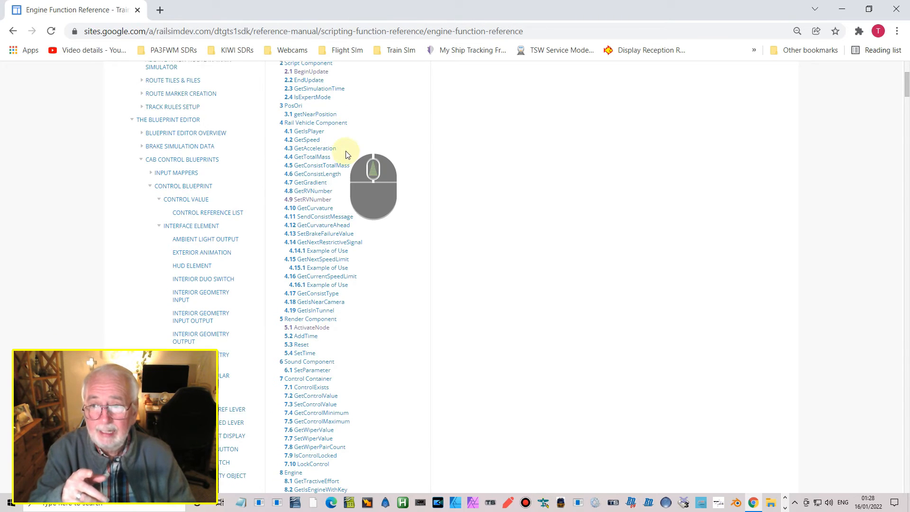
scroll(345, 162, down, 2)
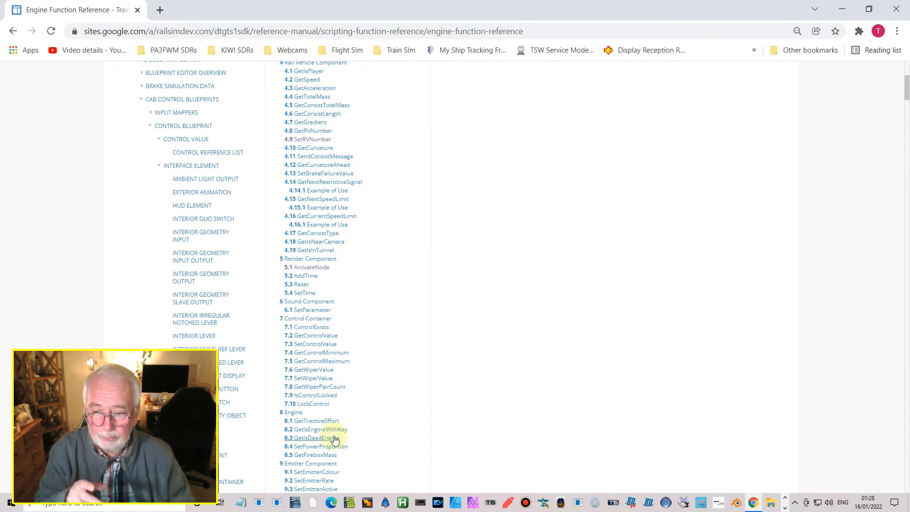
scroll(361, 428, down, 5)
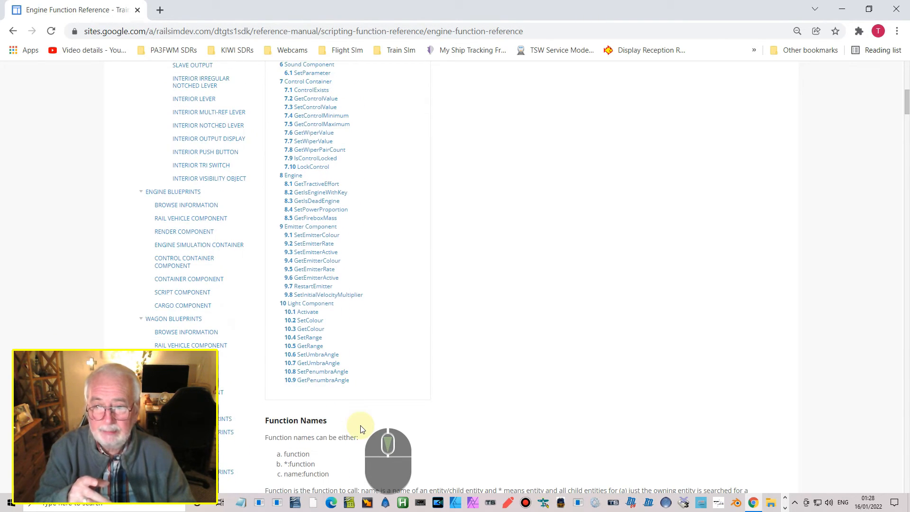
click(311, 304)
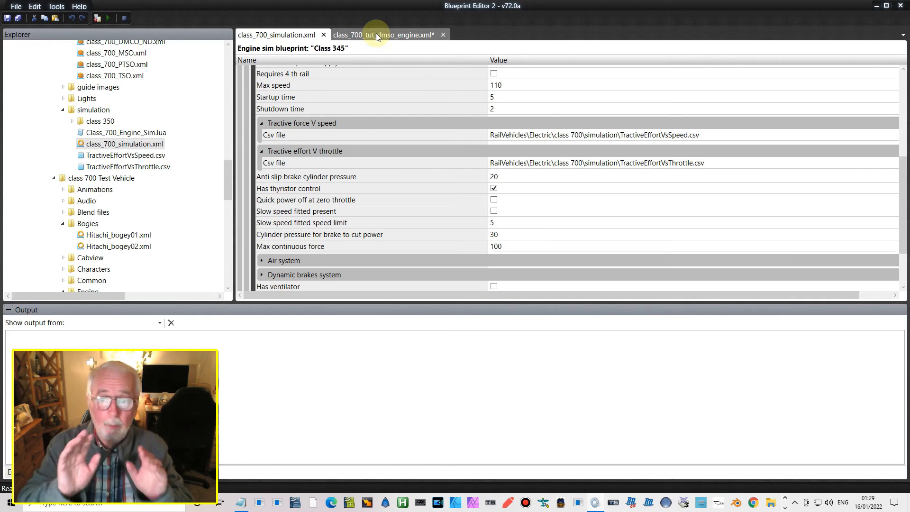
- Return to class_700_tut_dmso_engine.xml in Blueprint Editor 2 and expand the Control container component's Interior interface, including the Interior camera's Blueprint set ID
click(376, 34)
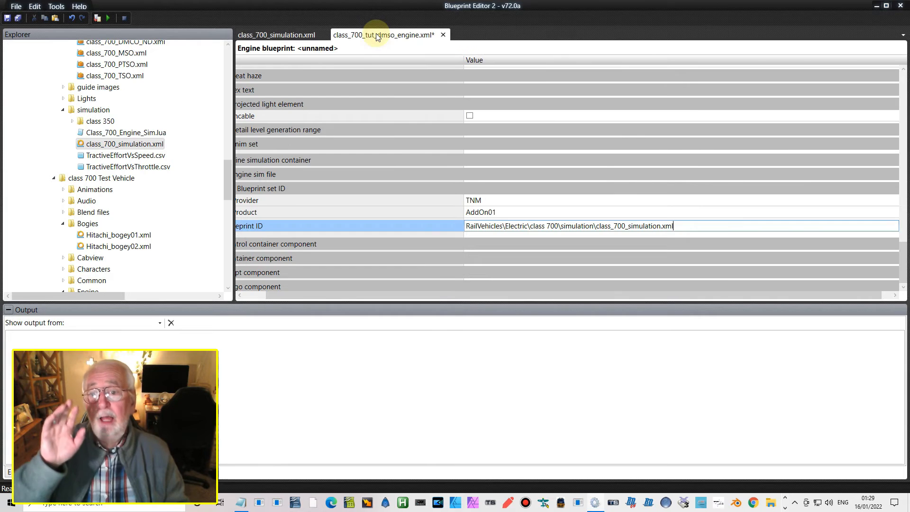
drag(368, 294, 275, 292)
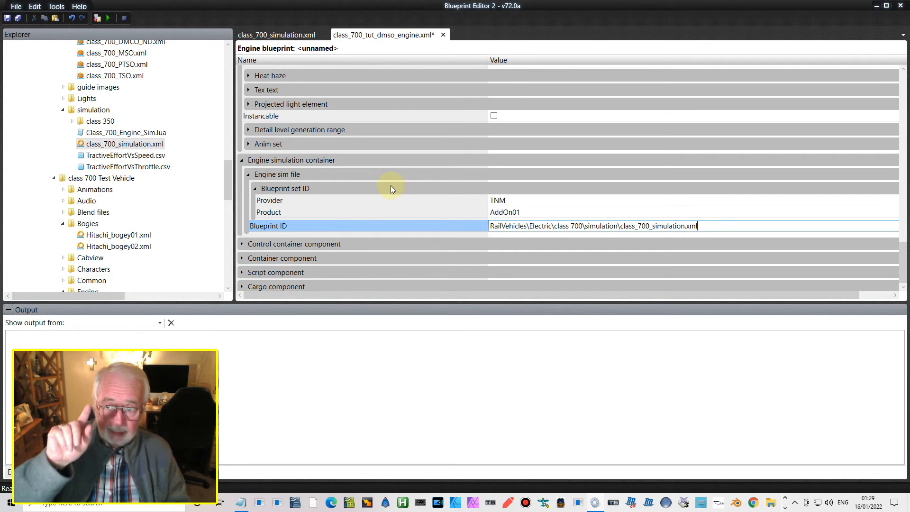
click(240, 244)
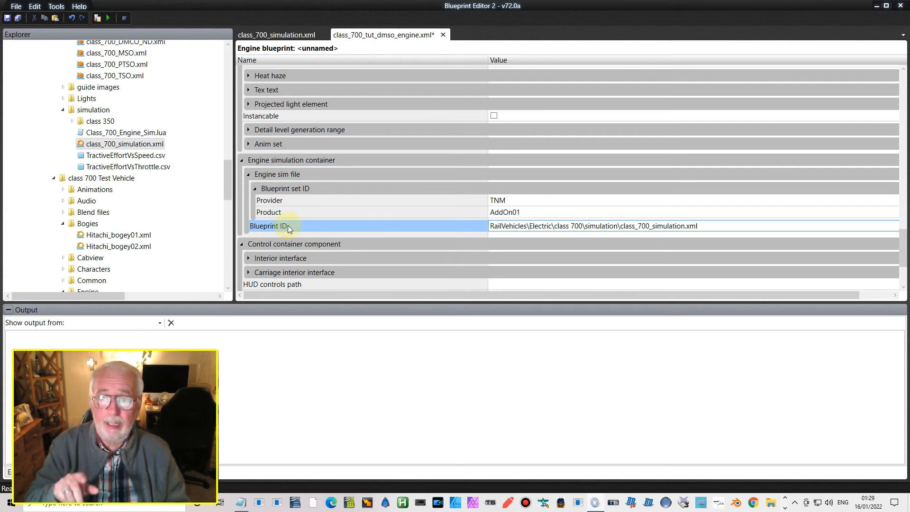
scroll(340, 222, down, 3)
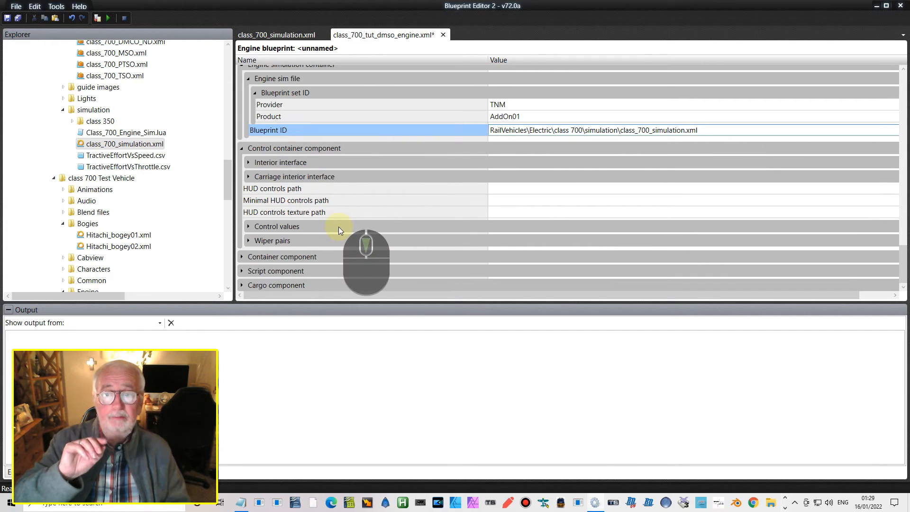
click(252, 164)
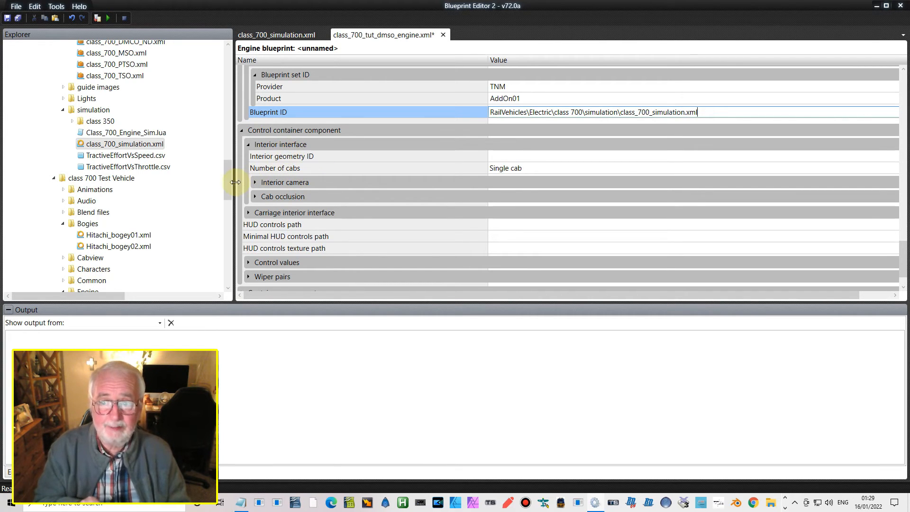
click(256, 183)
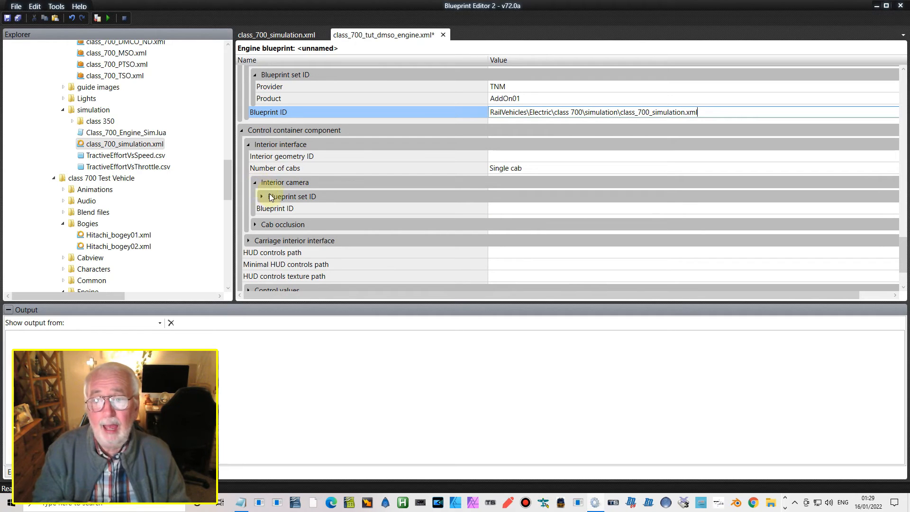
click(262, 197)
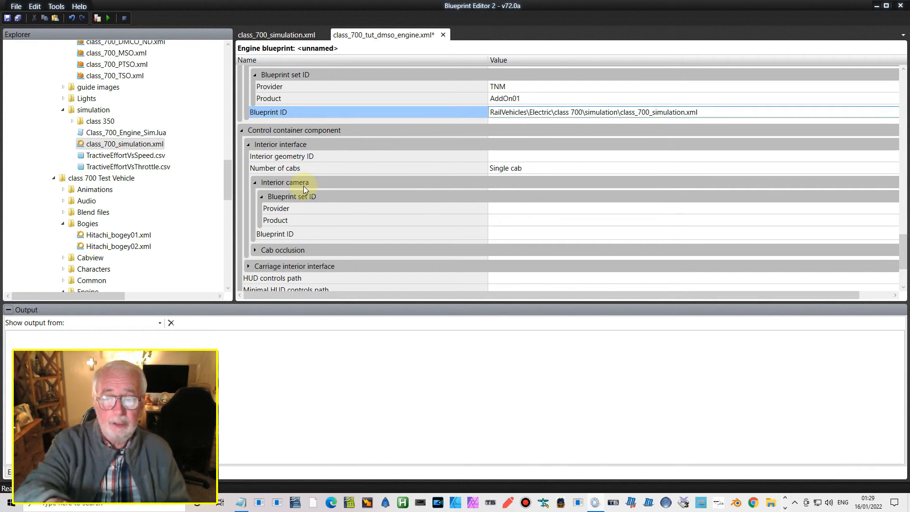
- Expand the Control values section and open sample_control_values_electric.xml from the Sample Control Values (Electric) folder in Example Files
scroll(303, 189, down, 4)
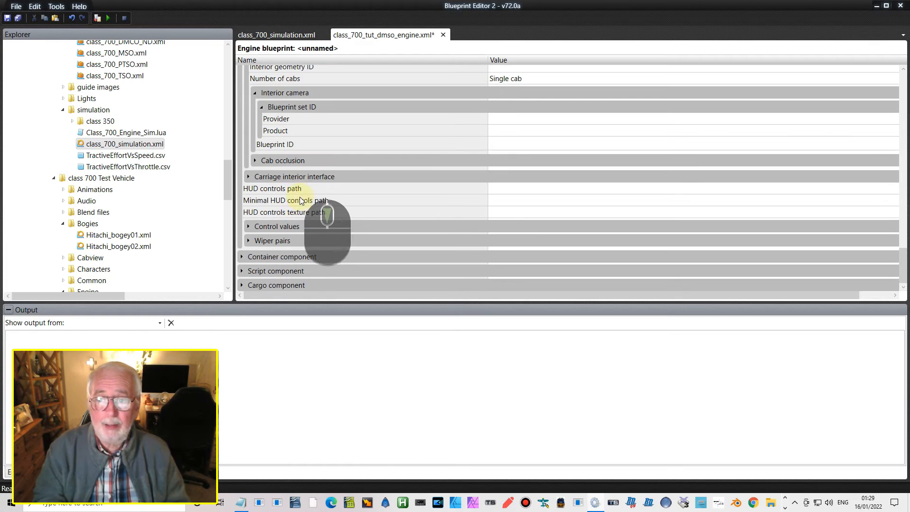
click(248, 227)
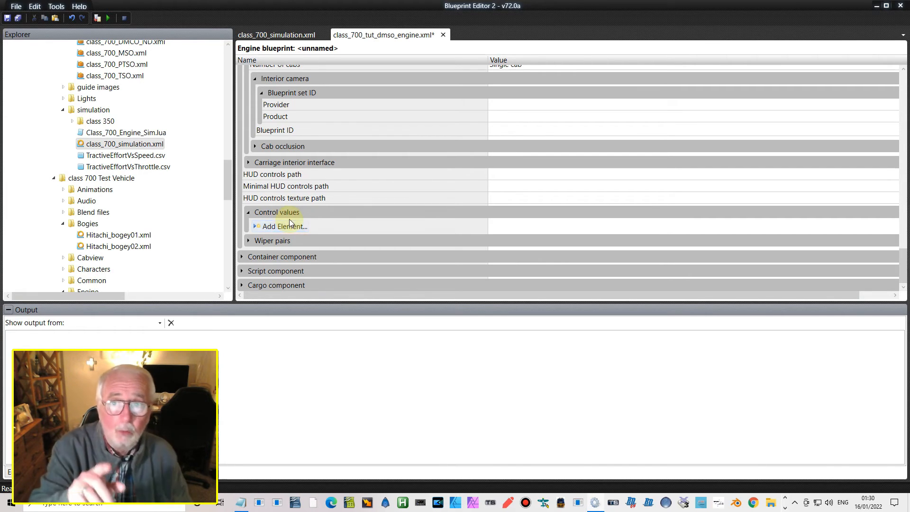
drag(226, 181, 221, 243)
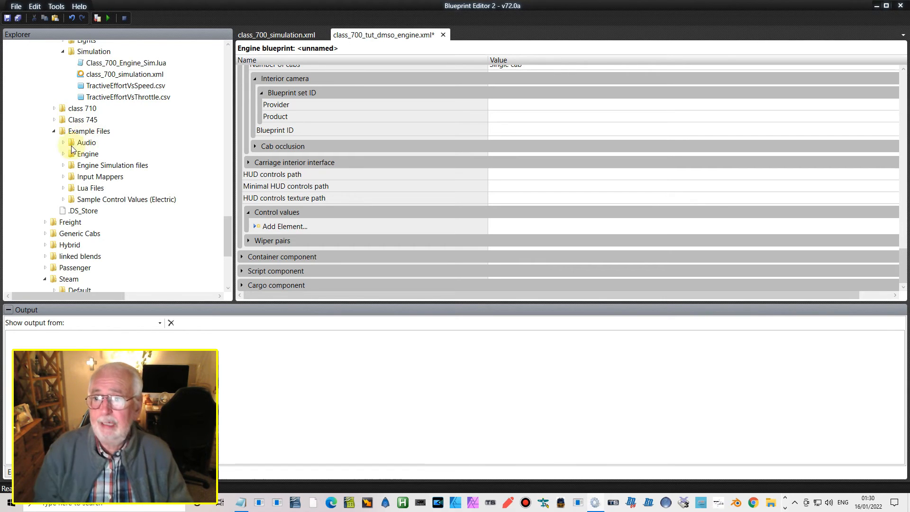
click(63, 200)
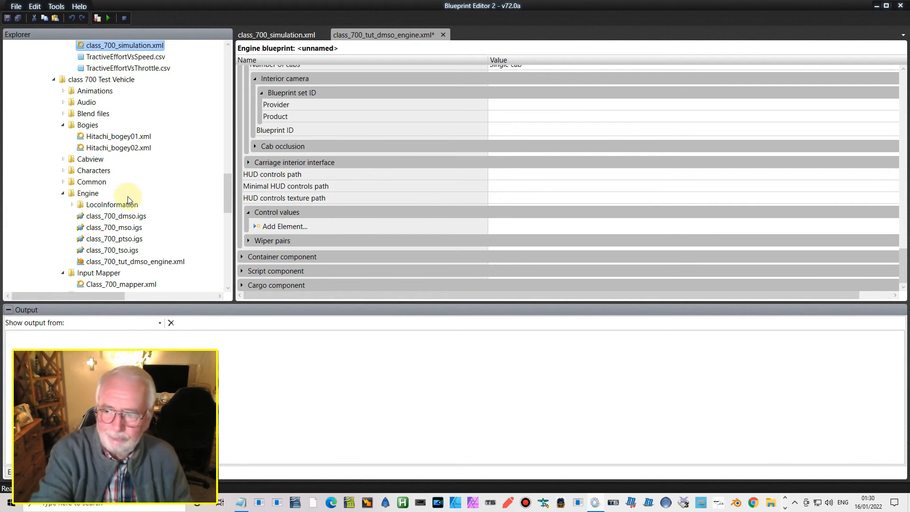
scroll(128, 199, down, 9)
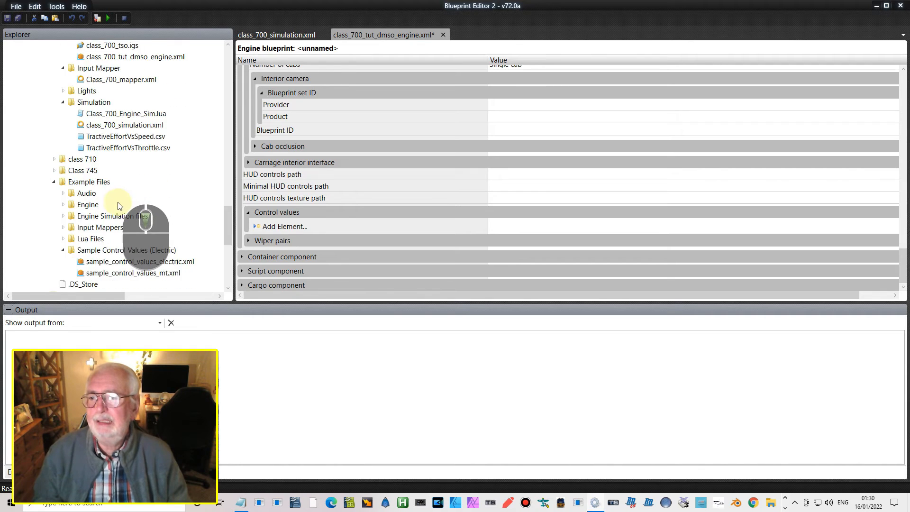
scroll(118, 206, down, 1)
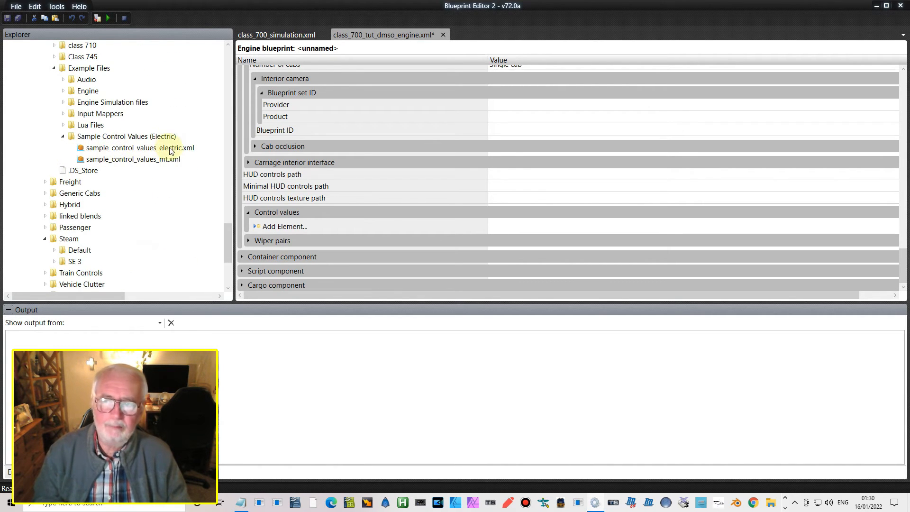
double_click(148, 151)
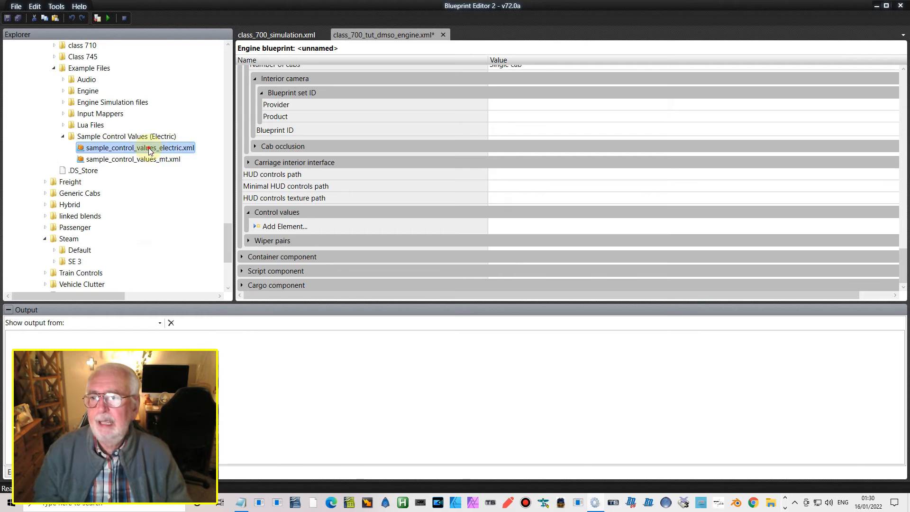
drag(300, 294, 222, 289)
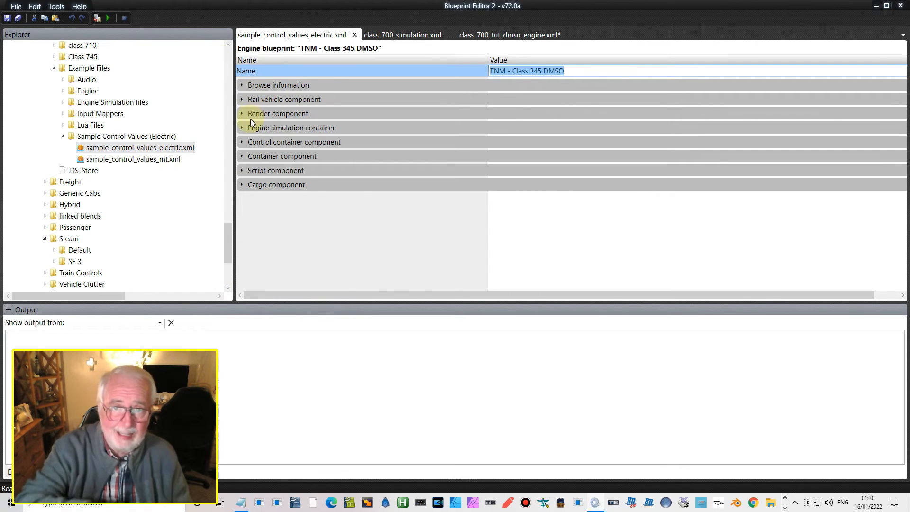
- Expand the Control container component's Control values in the sample blueprint and review its list of control values from Headlights to DestinationScroll
click(241, 142)
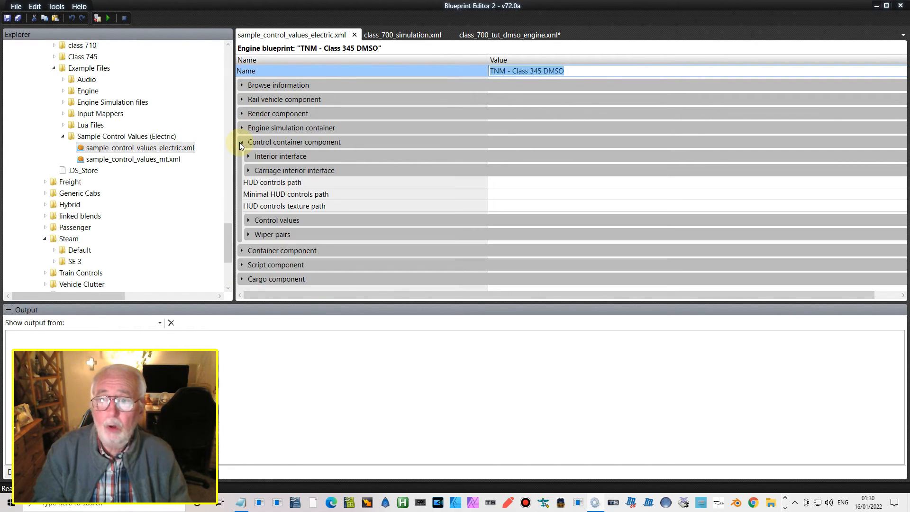
click(248, 220)
scroll(346, 206, down, 2)
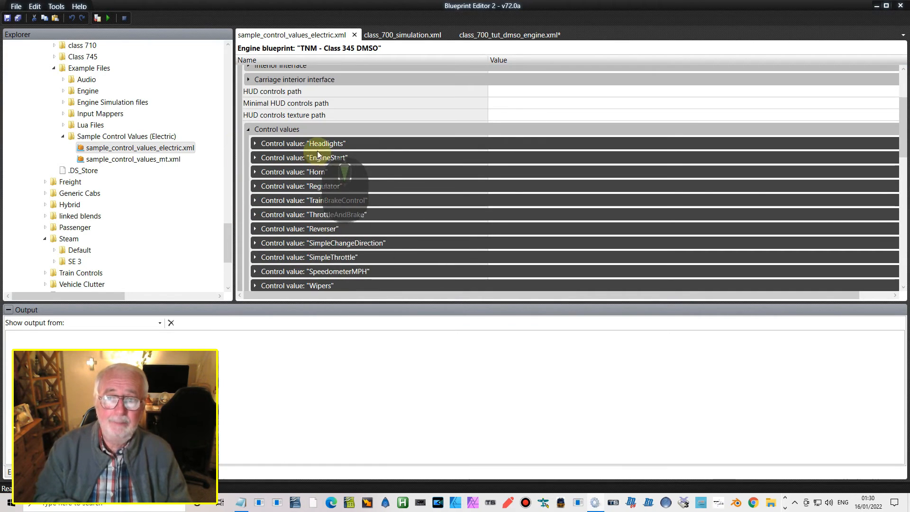
scroll(316, 156, down, 2)
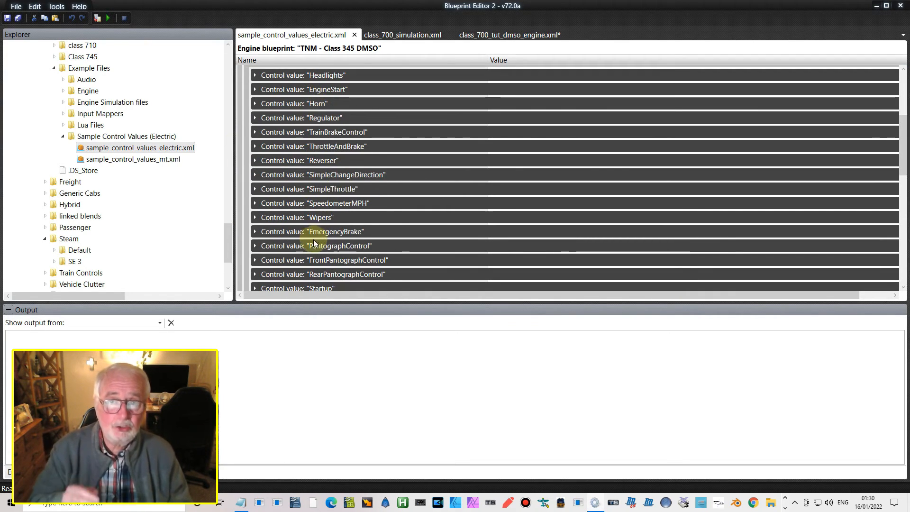
scroll(313, 233, down, 4)
scroll(314, 228, down, 7)
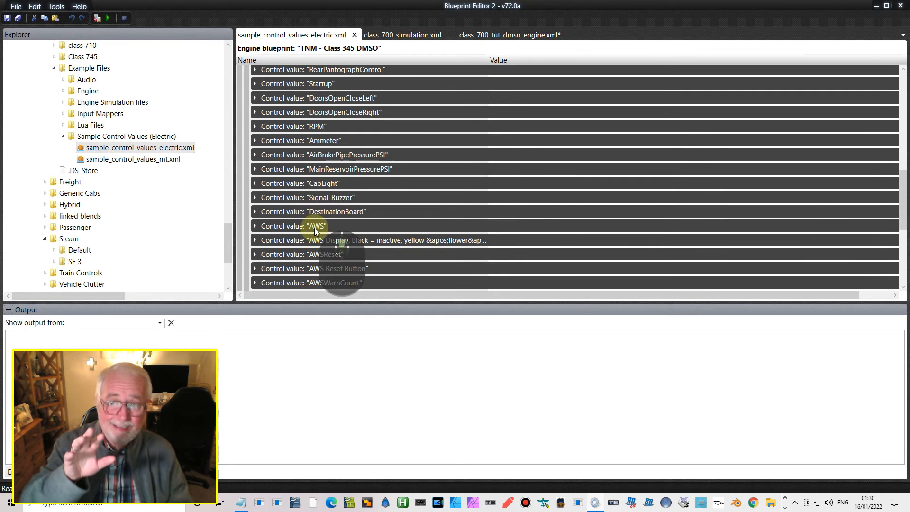
scroll(315, 229, down, 1)
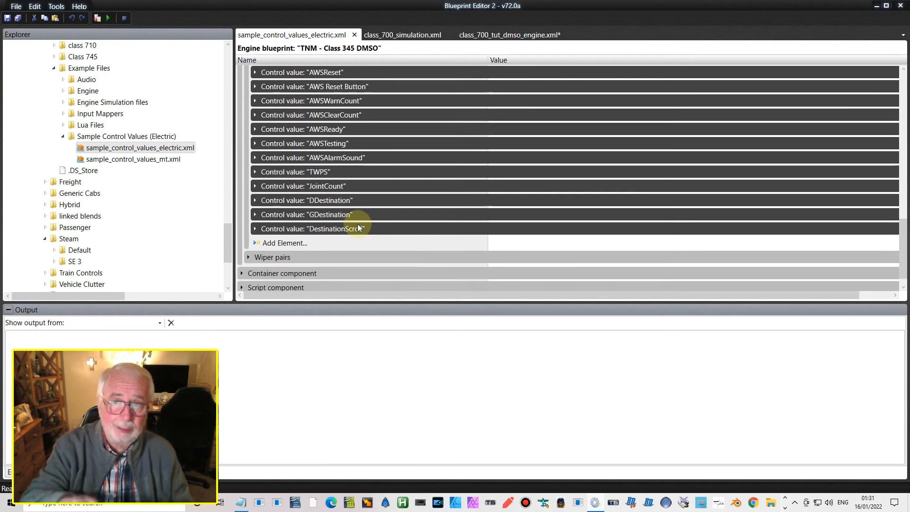
scroll(357, 226, up, 5)
scroll(356, 226, up, 8)
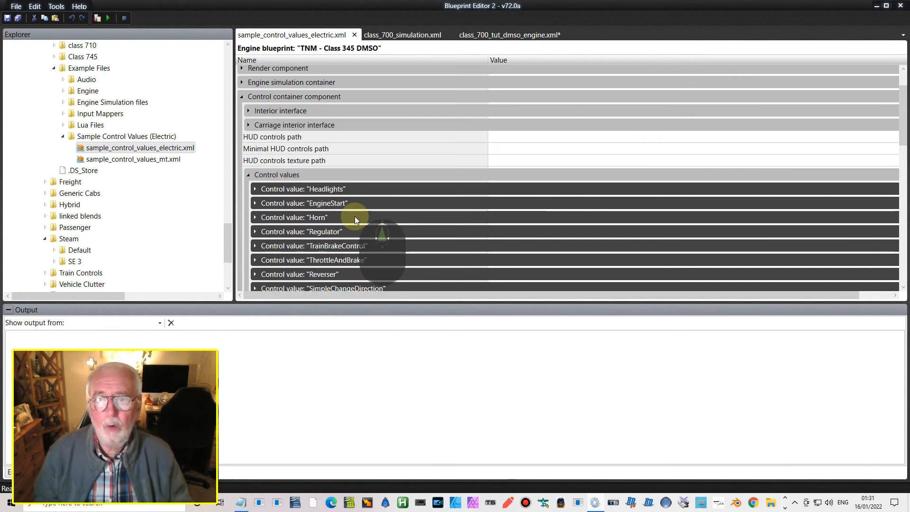
scroll(355, 217, up, 2)
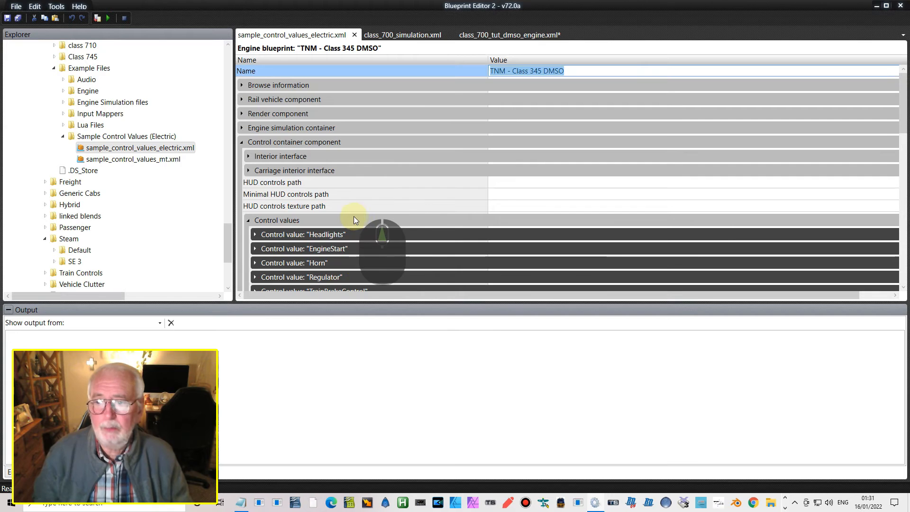
- Copy the sample blueprint's whole Control values section and paste it into the Control values of class_700_tut_dmso_engine.xml
right_click(324, 220)
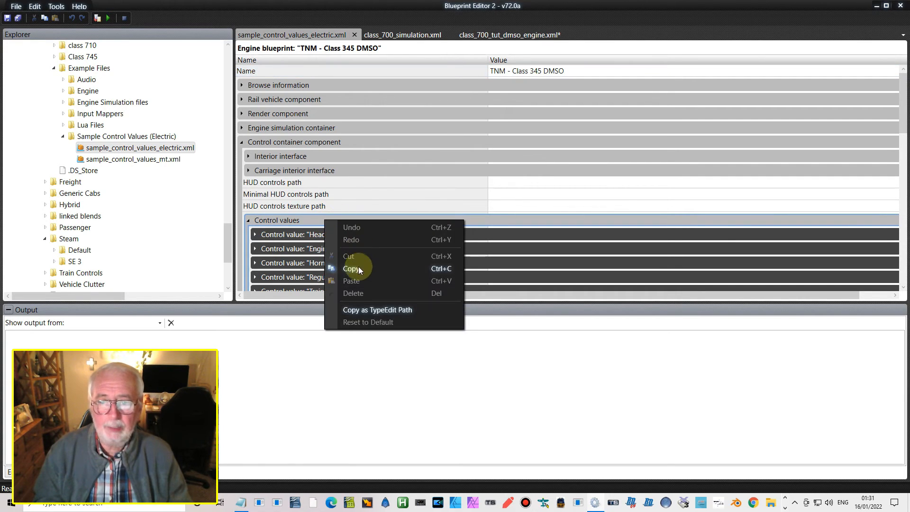
click(358, 269)
click(499, 36)
drag(330, 297, 269, 297)
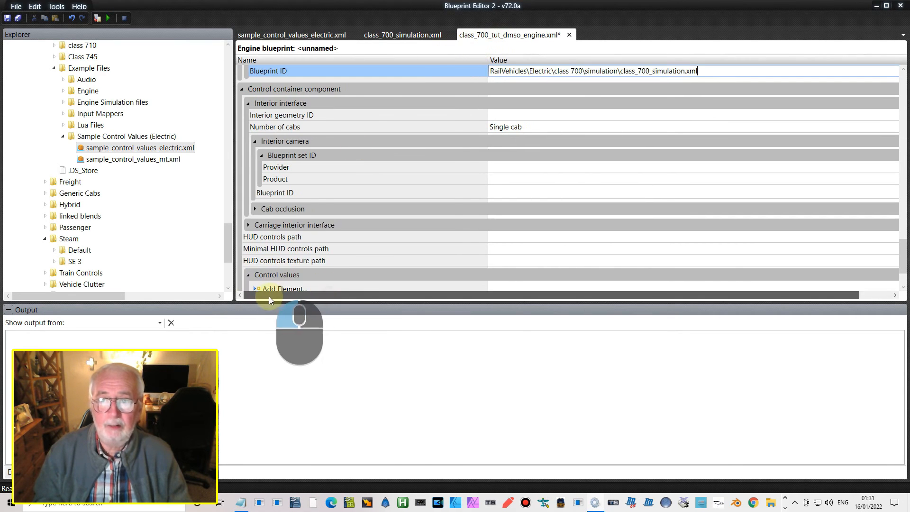
scroll(311, 238, down, 1)
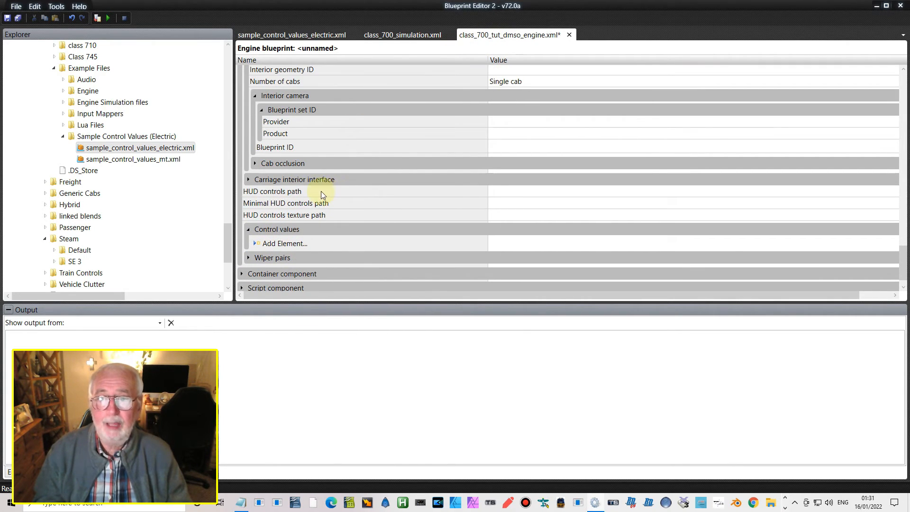
scroll(325, 204, down, 1)
click(300, 212)
right_click(300, 212)
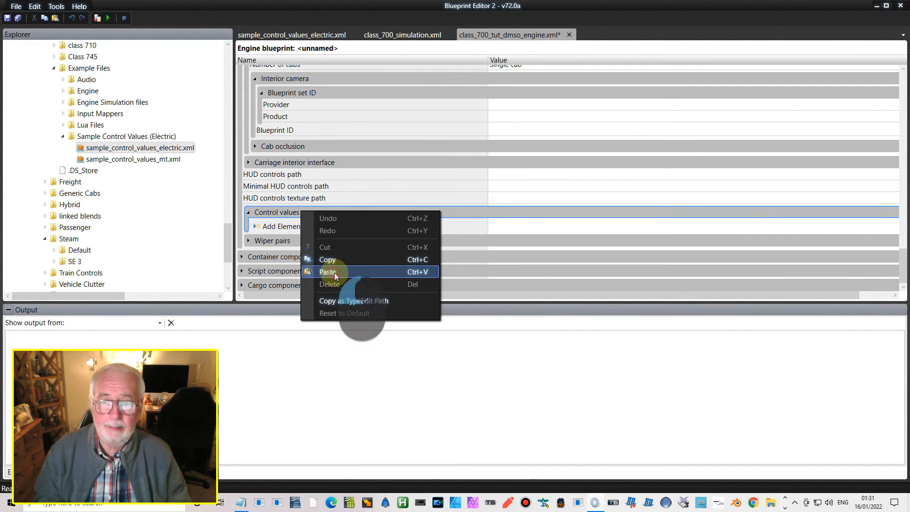
click(334, 272)
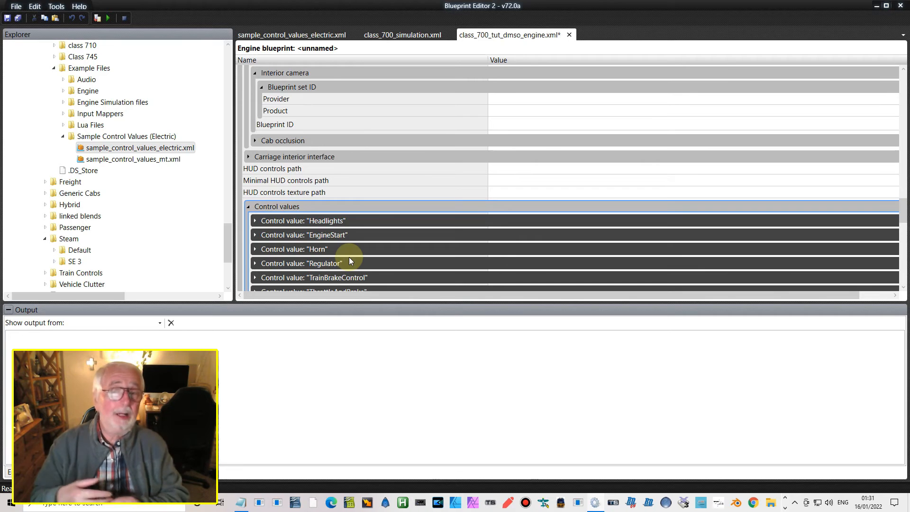
- Examine the Headlights control value with its Interior notched lever and the other pasted entries, and collapse the Control values section
click(255, 220)
scroll(294, 218, down, 3)
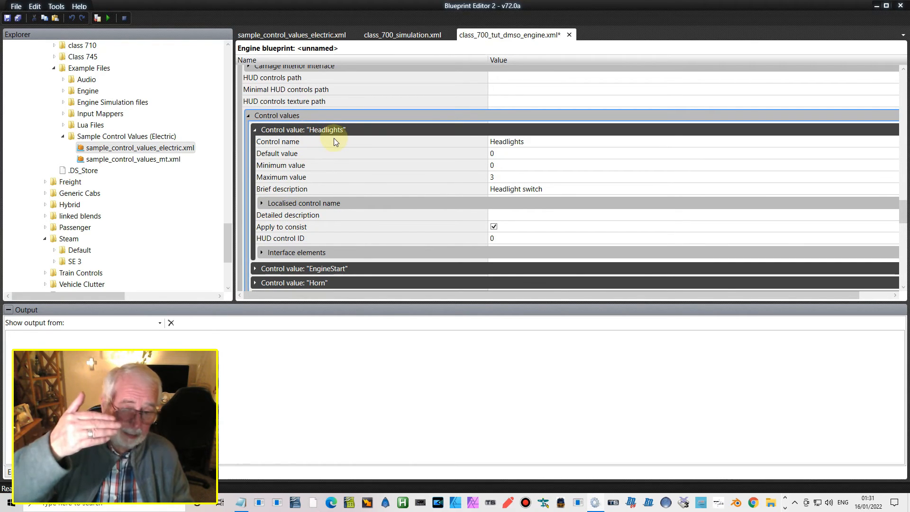
click(265, 252)
scroll(265, 251, down, 3)
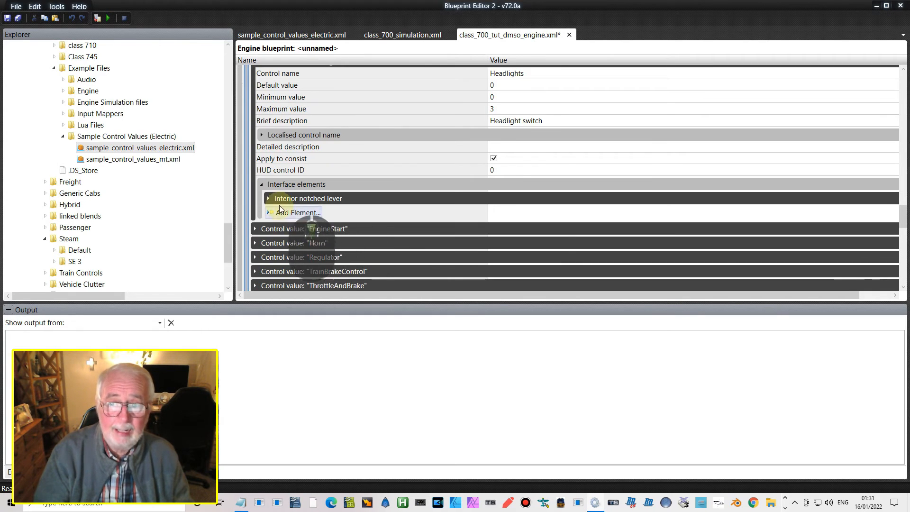
click(269, 198)
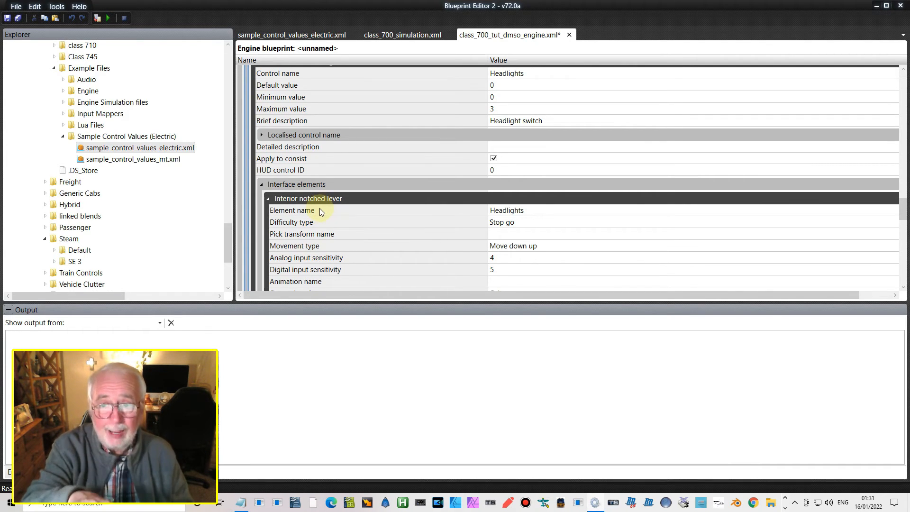
scroll(319, 210, down, 7)
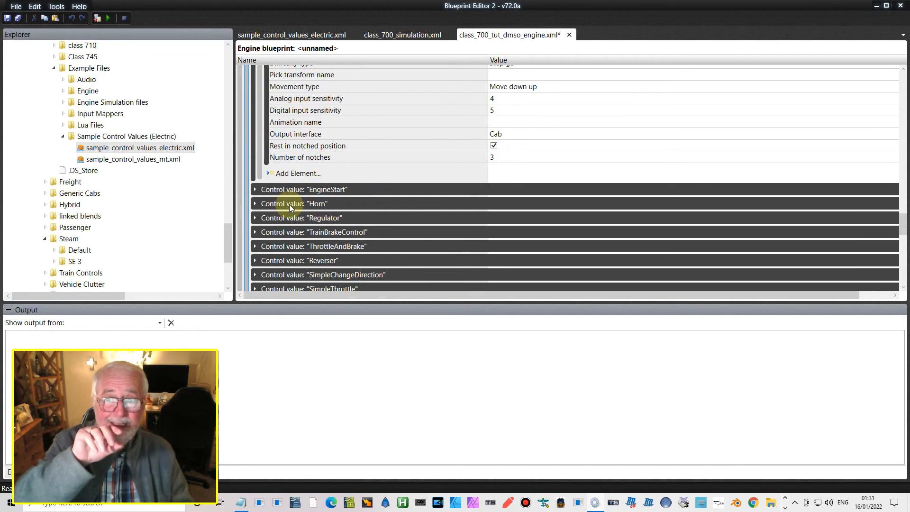
scroll(289, 207, down, 3)
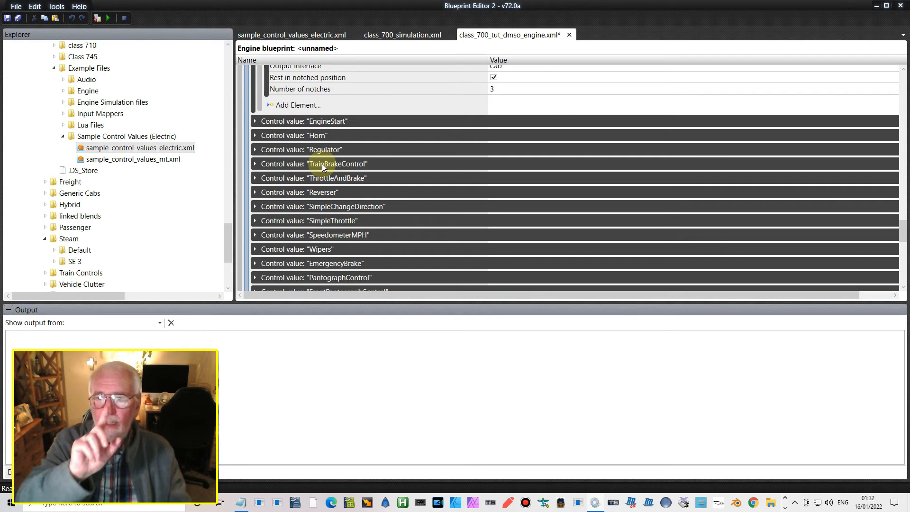
scroll(322, 166, down, 2)
scroll(322, 166, up, 6)
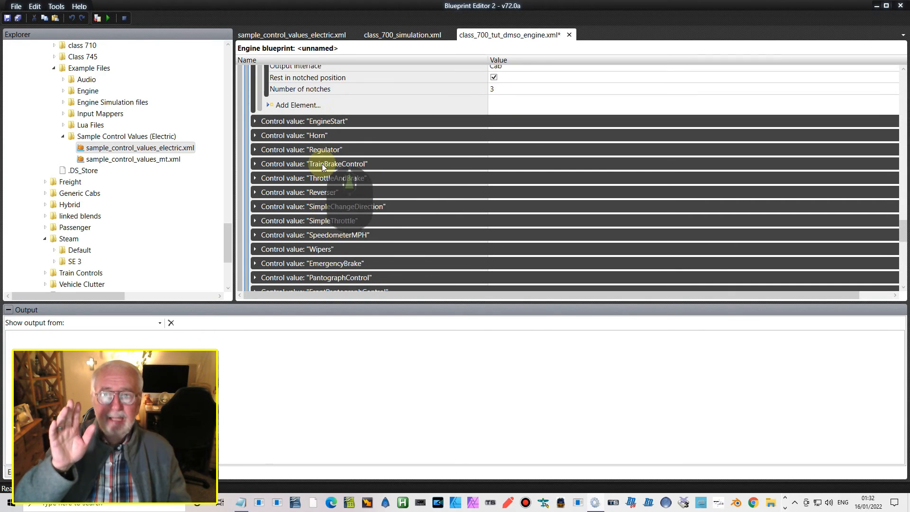
scroll(323, 163, up, 3)
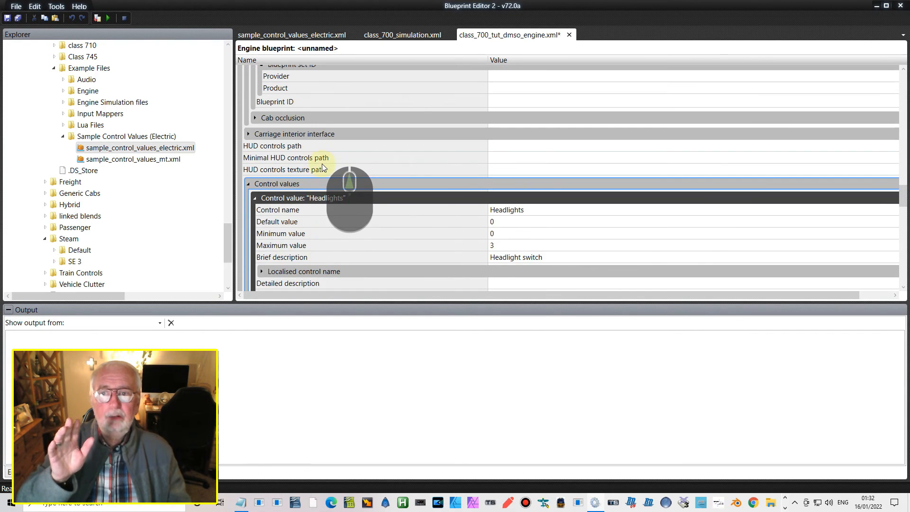
click(247, 183)
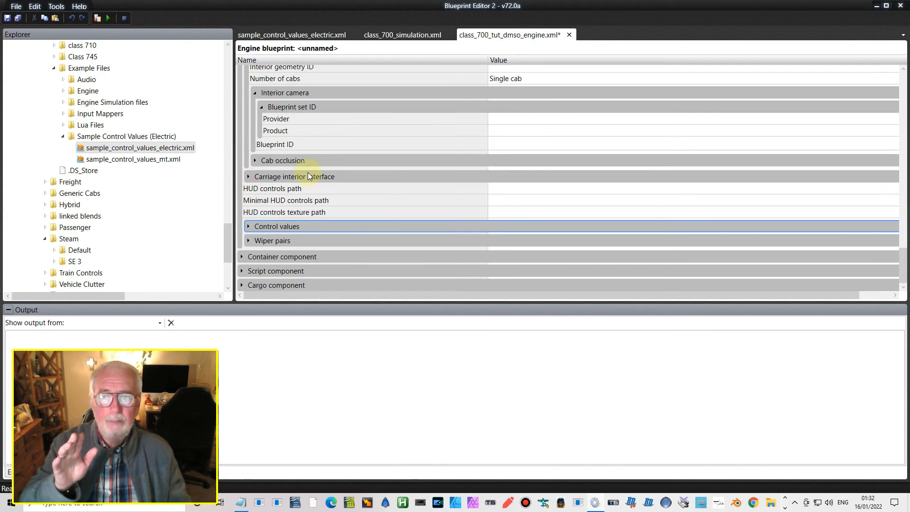
- Expand the Script component and review the Engine simulation container and the Control container's interior camera fields
click(242, 271)
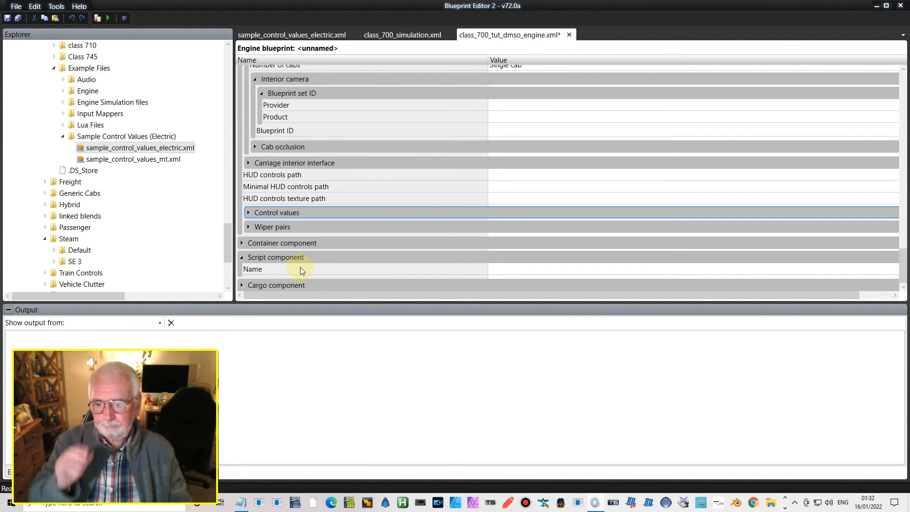
scroll(323, 272, up, 5)
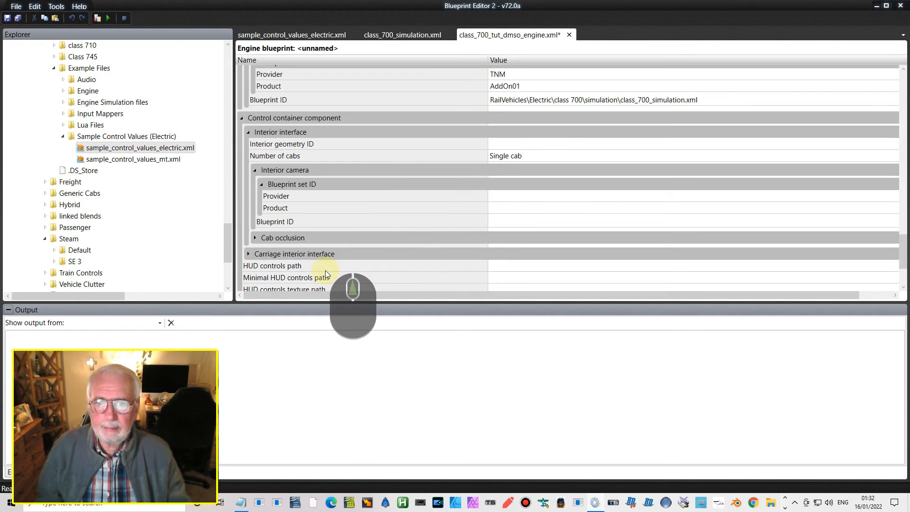
scroll(325, 274, up, 2)
scroll(326, 274, down, 1)
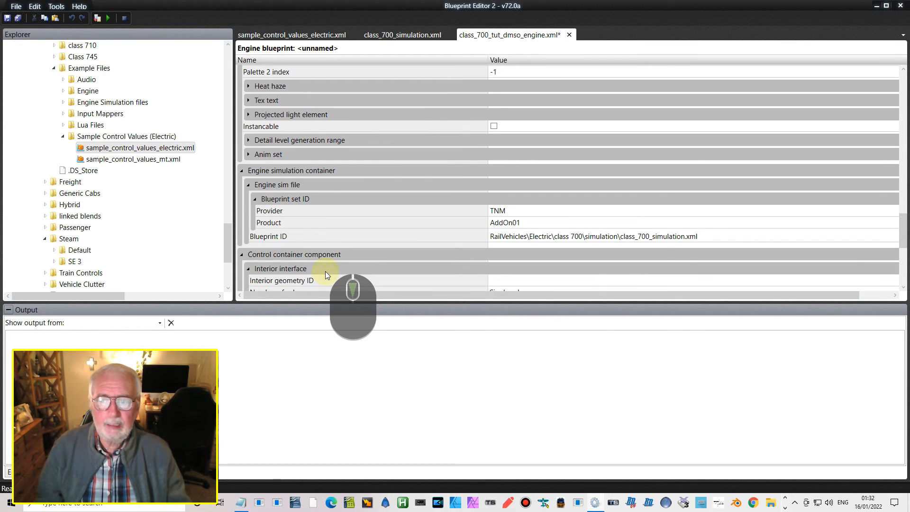
scroll(325, 275, down, 5)
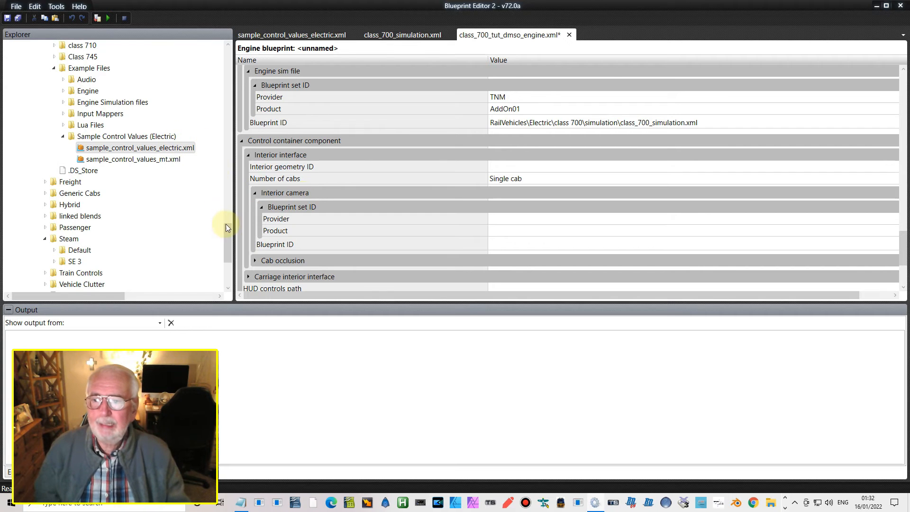
- Open class_700_tut_cabcam.xml and class_700_tut_headout.xml from the class 700 Test Vehicle's Cabview folder
scroll(231, 212, up, 7)
scroll(231, 207, up, 4)
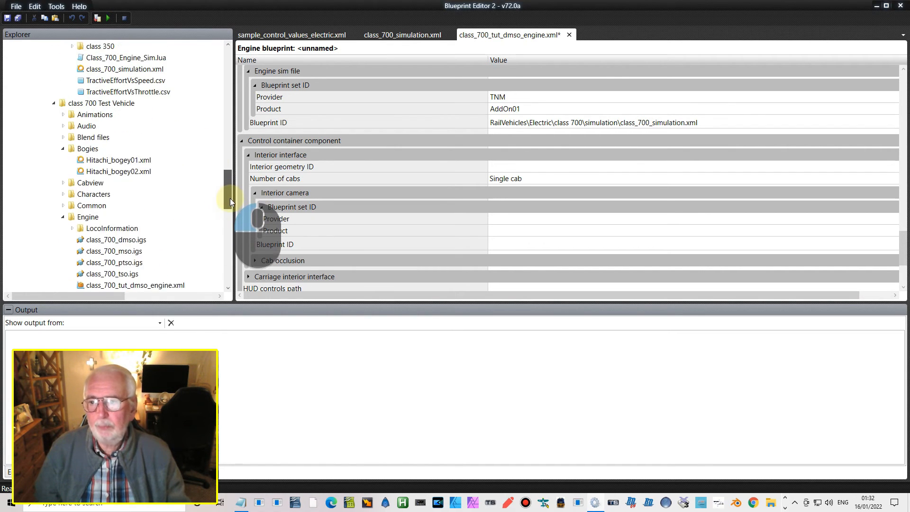
mouse_move(229, 191)
mouse_down()
mouse_move(235, 128)
mouse_move(234, 206)
mouse_up()
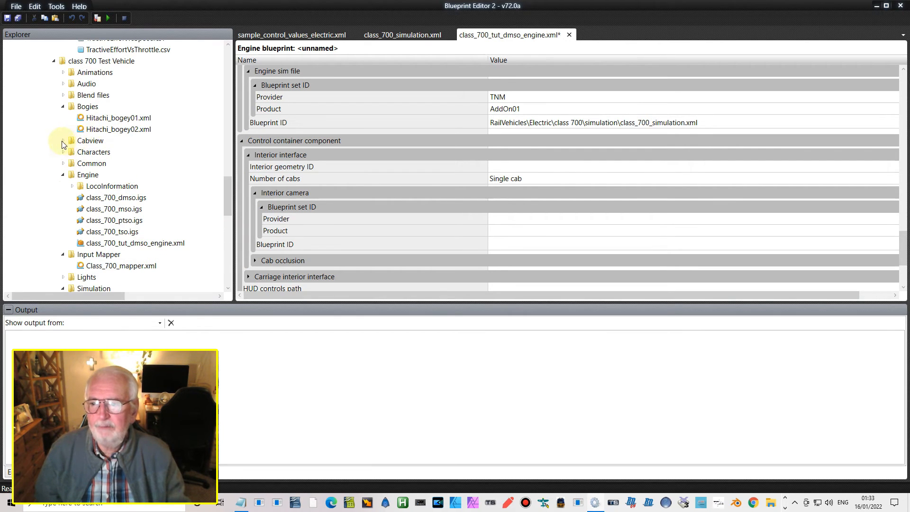
scroll(67, 147, down, 4)
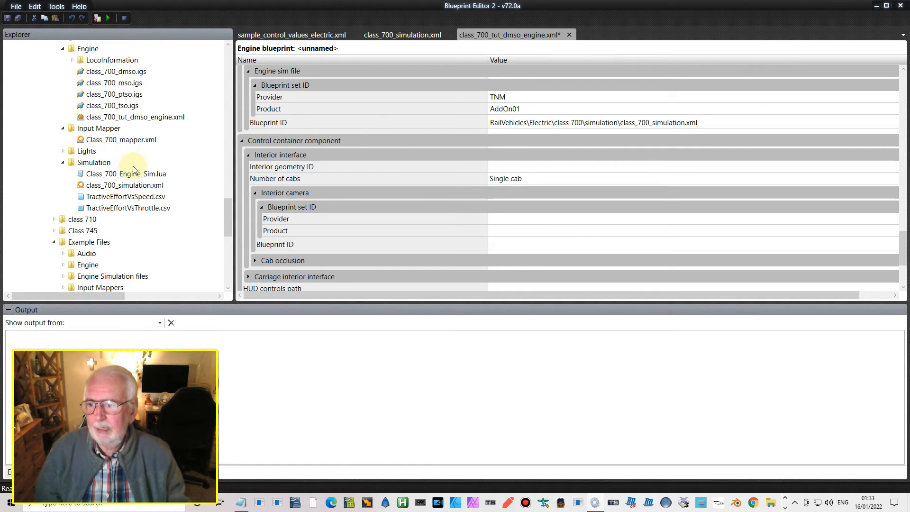
scroll(149, 170, up, 4)
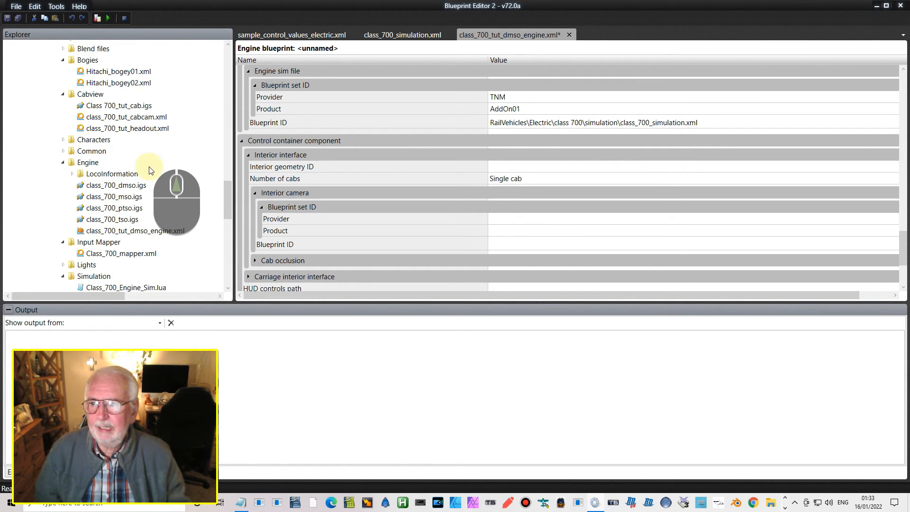
scroll(150, 169, up, 2)
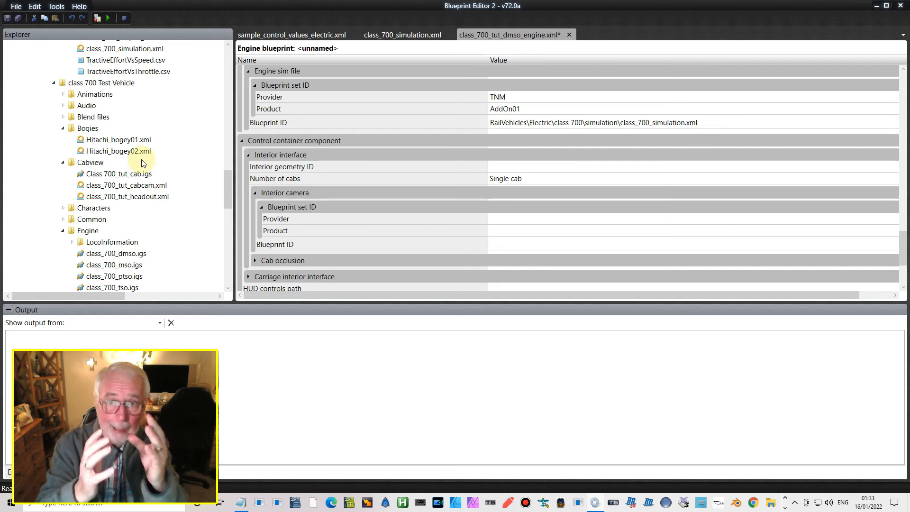
double_click(138, 186)
double_click(139, 196)
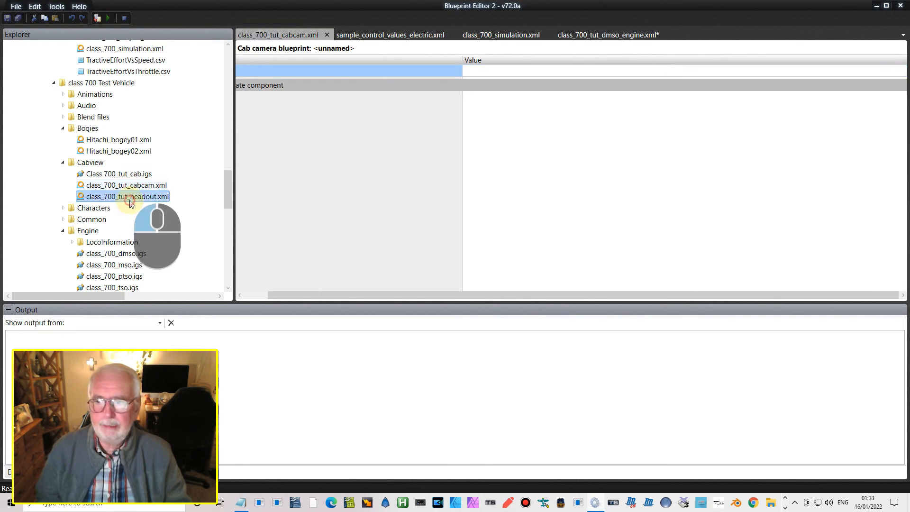
- Expand the head out camera blueprint's Update component together with its Camera left offset and Camera right offset
click(381, 35)
click(282, 36)
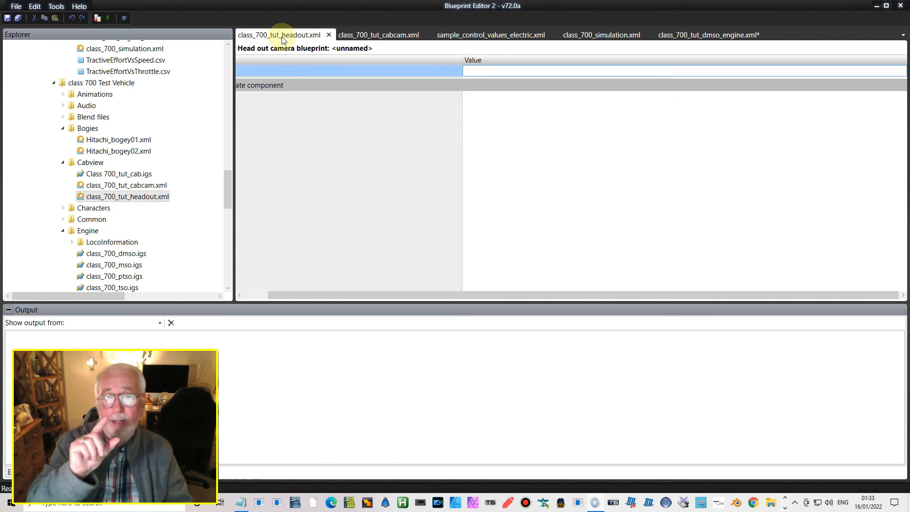
drag(300, 298, 272, 298)
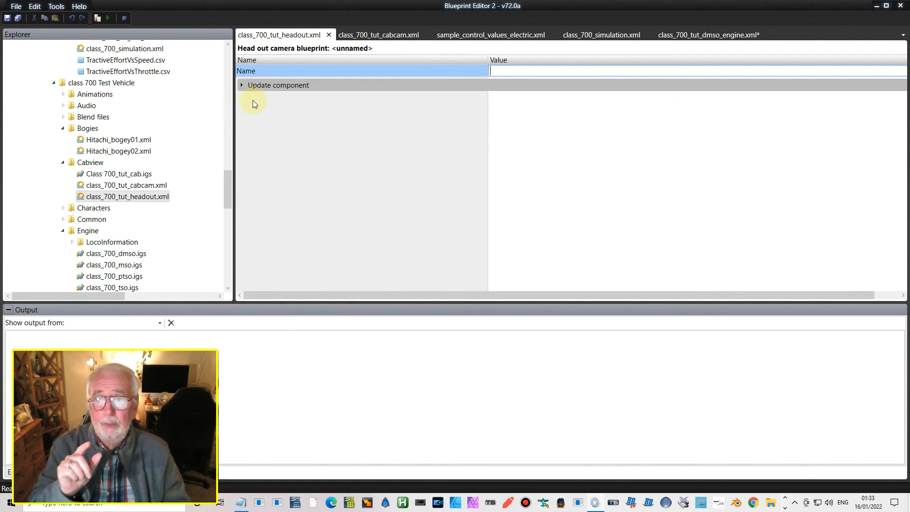
click(242, 86)
click(248, 111)
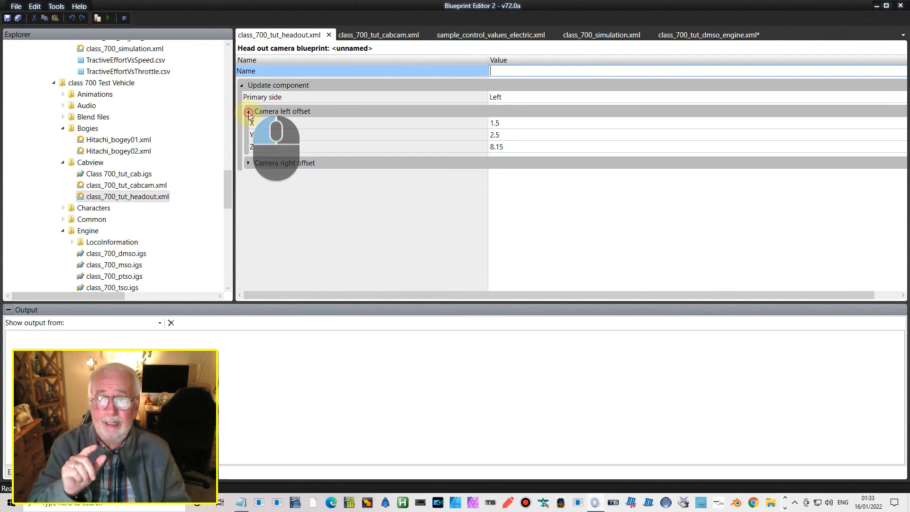
click(249, 162)
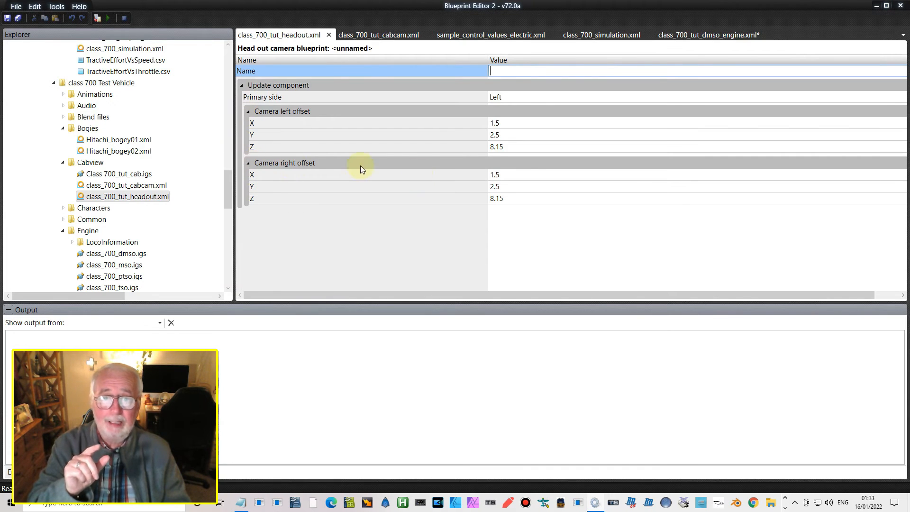
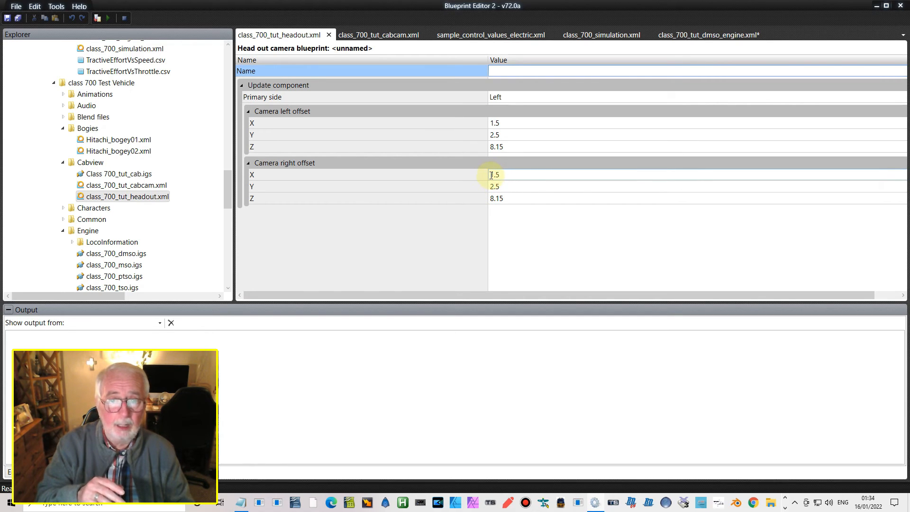
- Set the X value of the head out camera's Camera right offset to -1.5
click(493, 175)
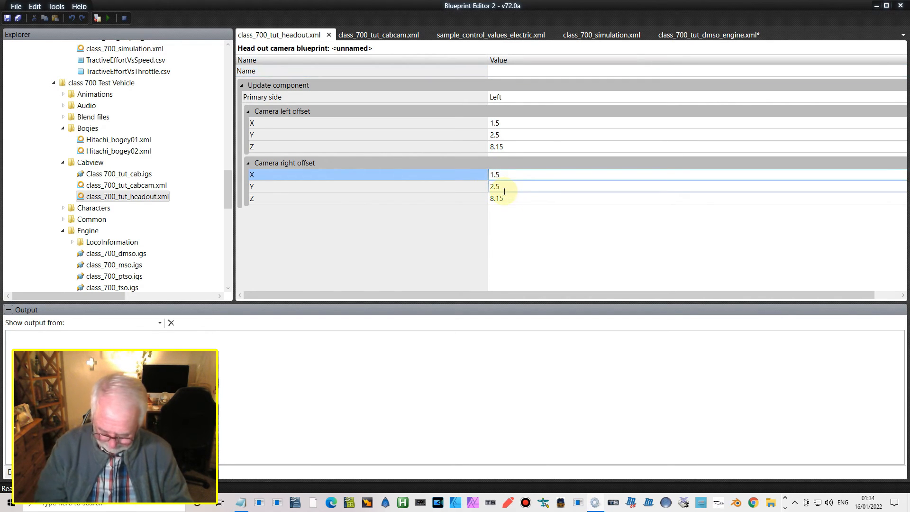
text(-)
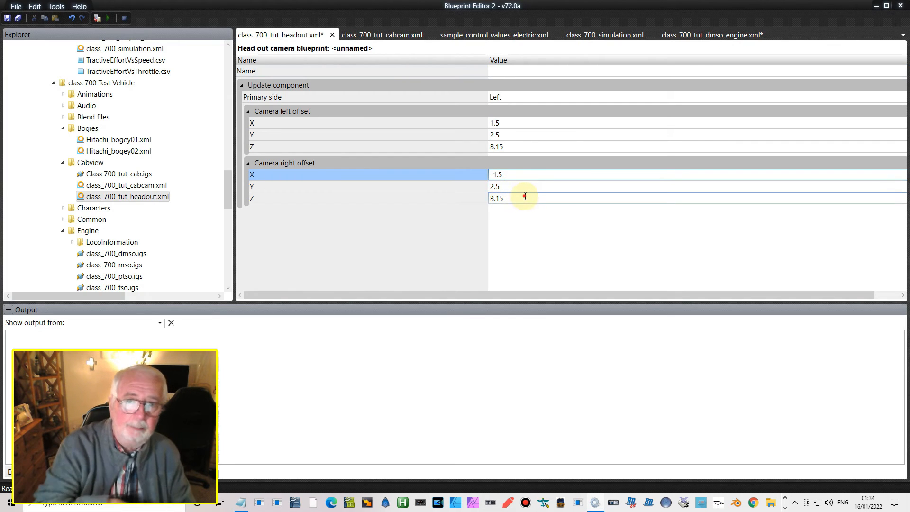
click(525, 196)
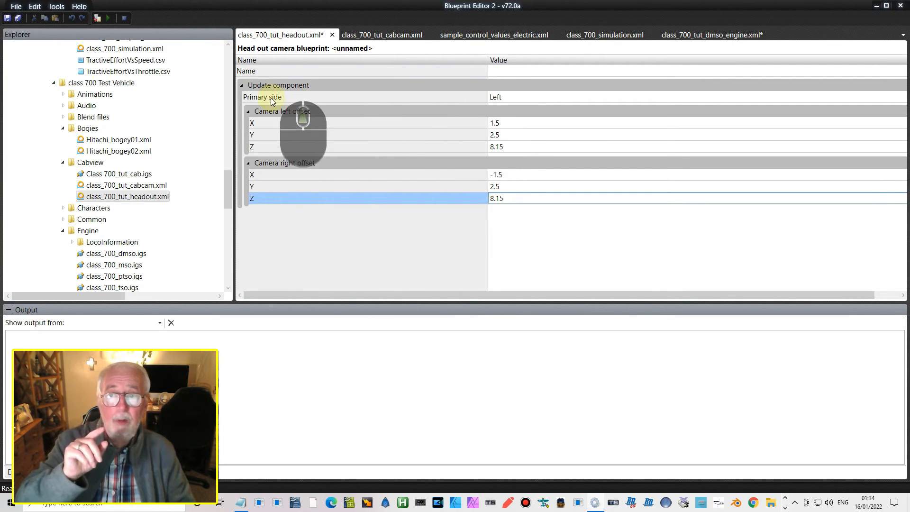
- Check the head out camera's Primary side setting against its left and right offsets
click(506, 101)
click(444, 94)
click(474, 97)
click(443, 95)
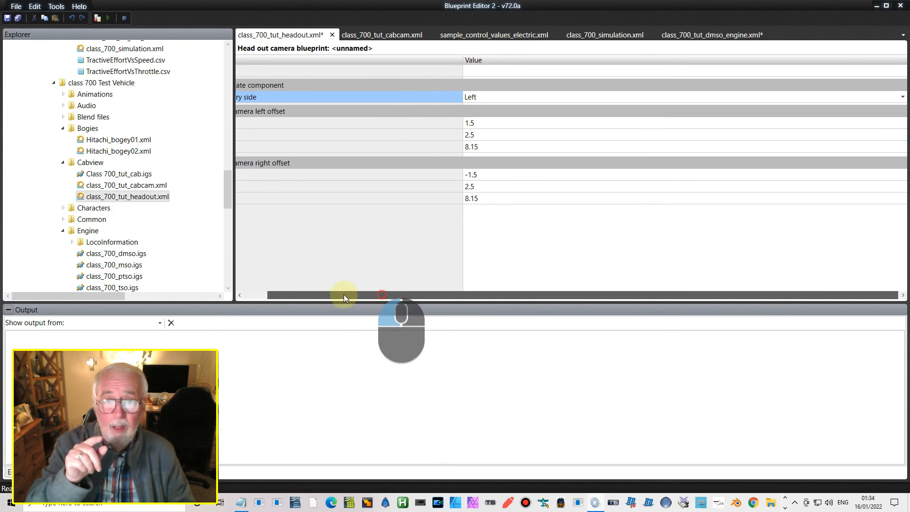
drag(344, 294, 300, 294)
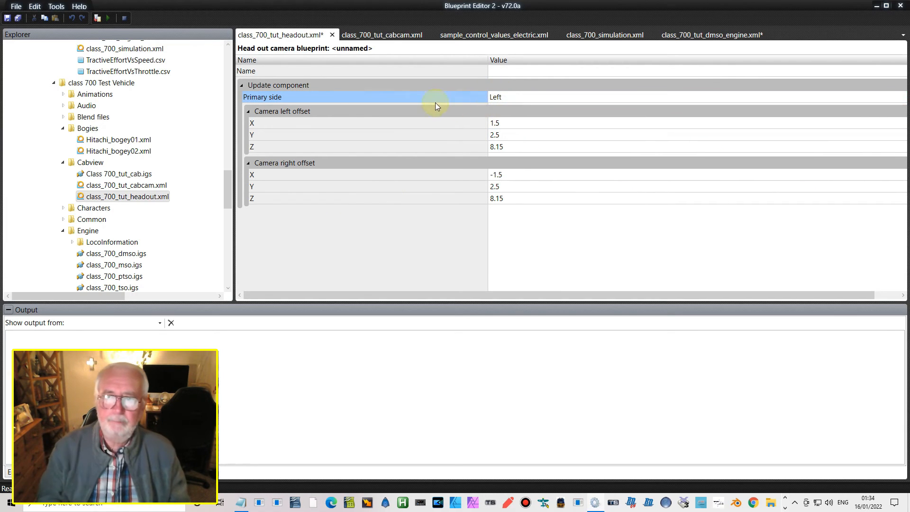
- Switch to class_700_tut_cabcam.xml and expand its Update component with the Offset, Direction, Camera offset and Camera direction groups
click(366, 35)
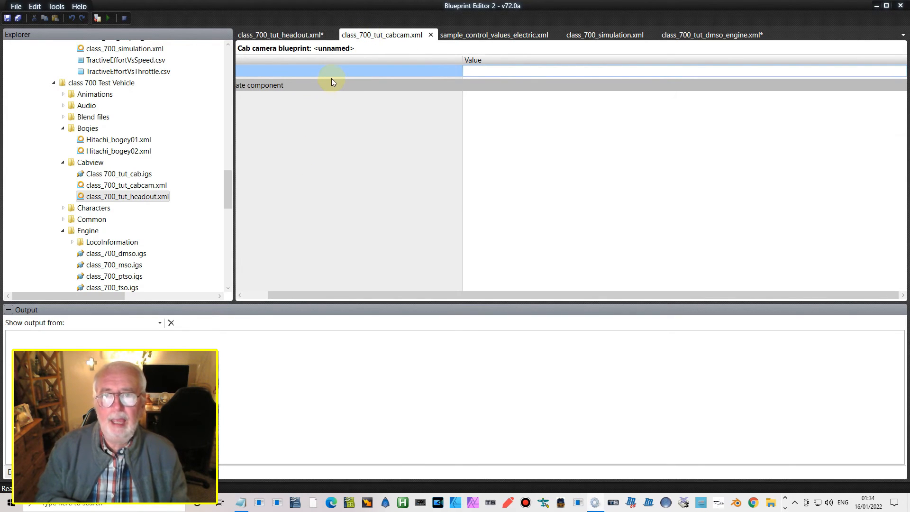
drag(298, 294, 206, 266)
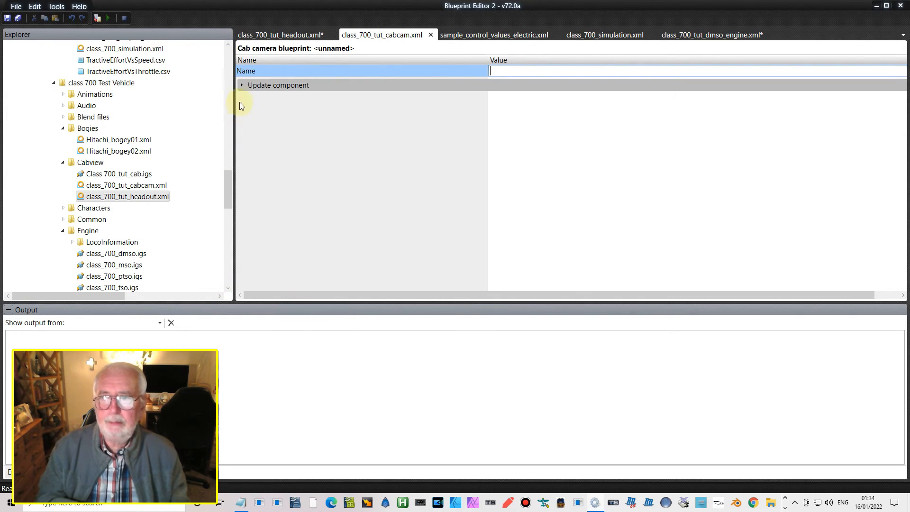
click(242, 86)
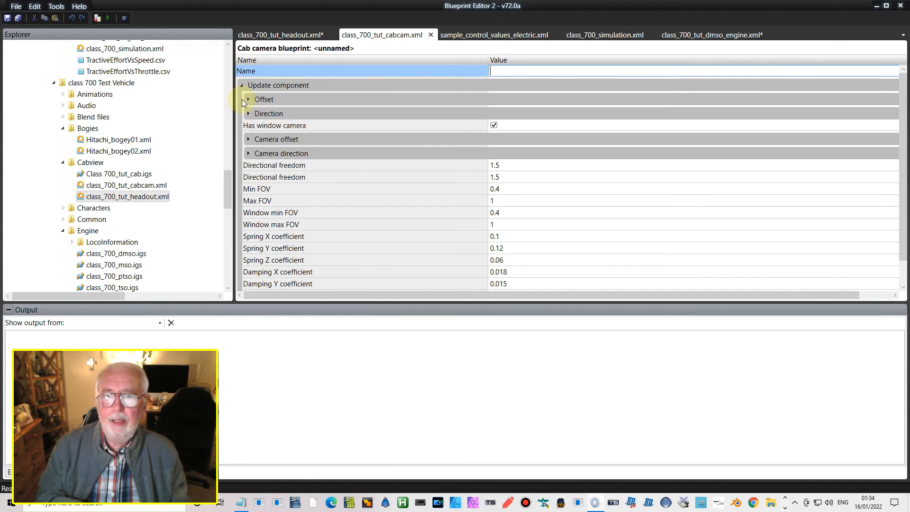
click(243, 99)
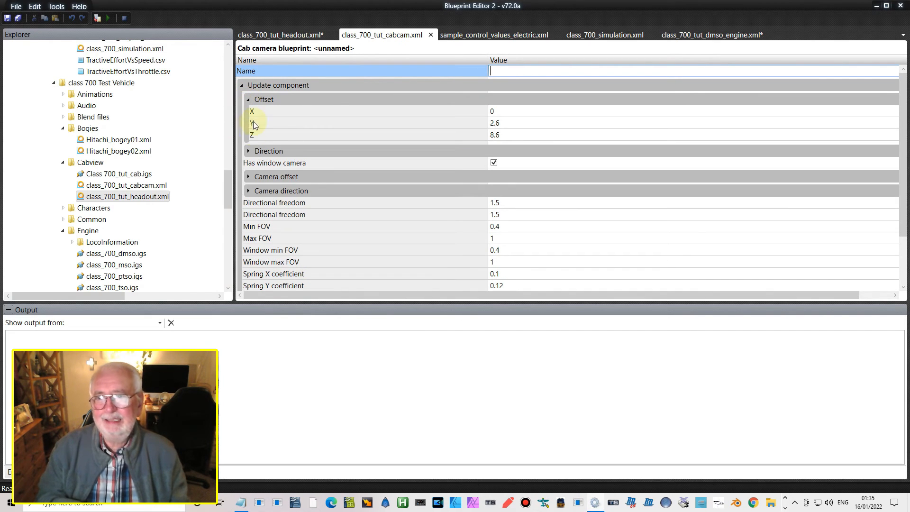
click(248, 151)
scroll(311, 159, down, 2)
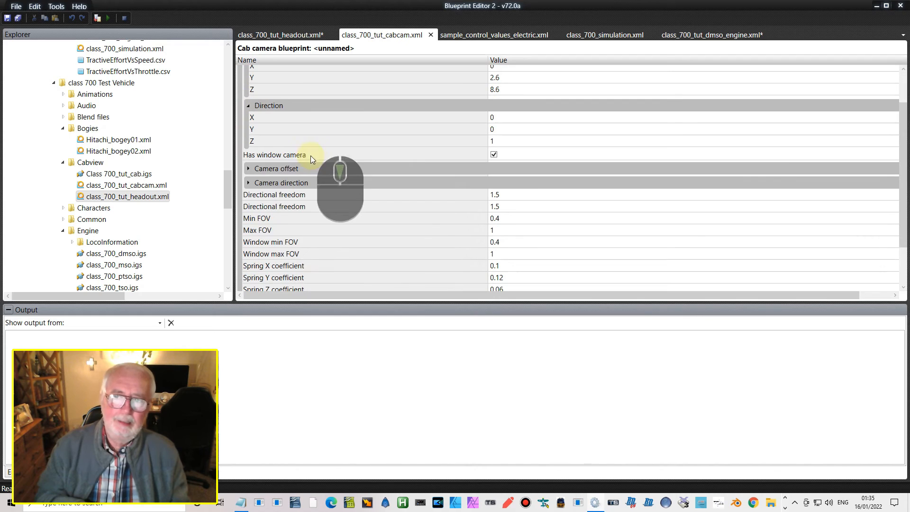
click(248, 169)
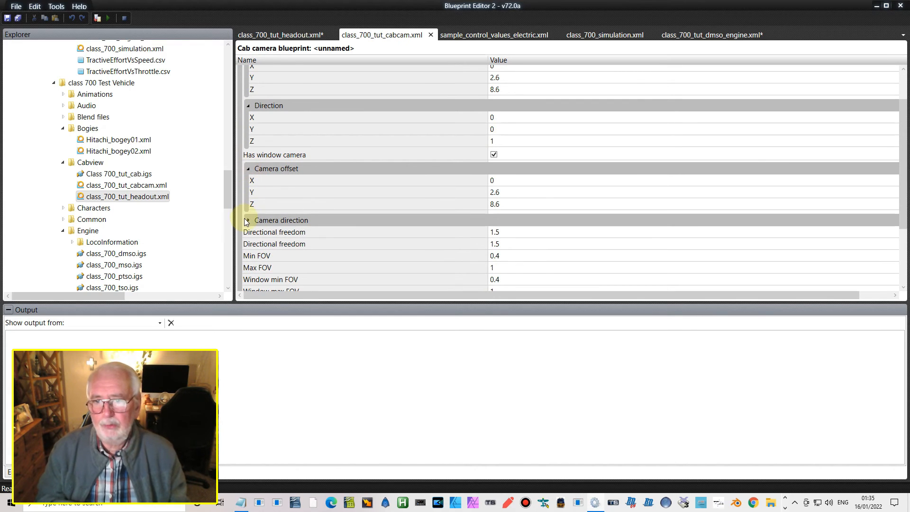
click(246, 221)
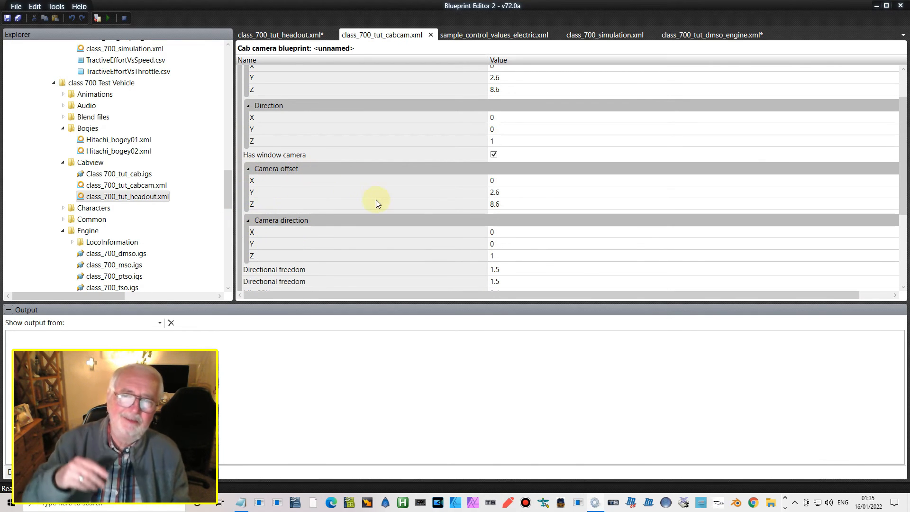
- Examine the cab camera's Offset and Direction coordinates and compare them with the window camera's offset and direction
scroll(376, 200, up, 2)
scroll(373, 195, down, 1)
scroll(374, 195, up, 1)
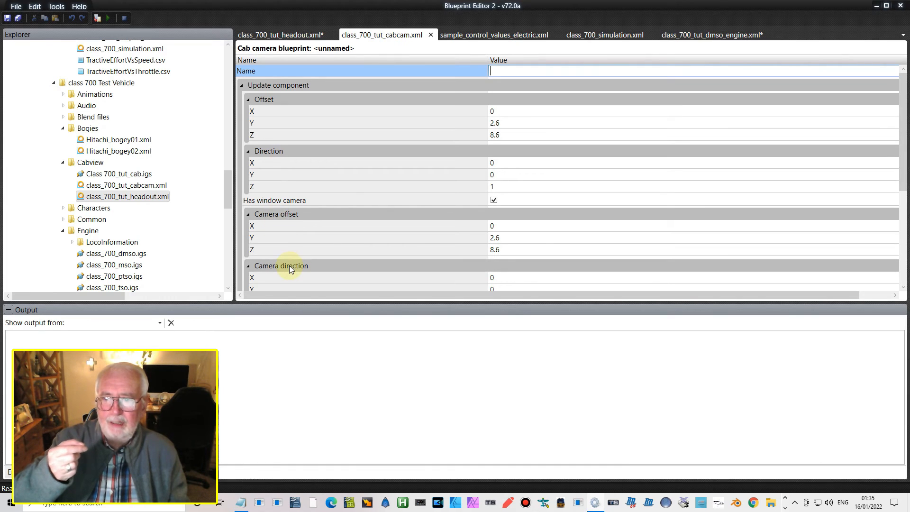
scroll(299, 255, down, 1)
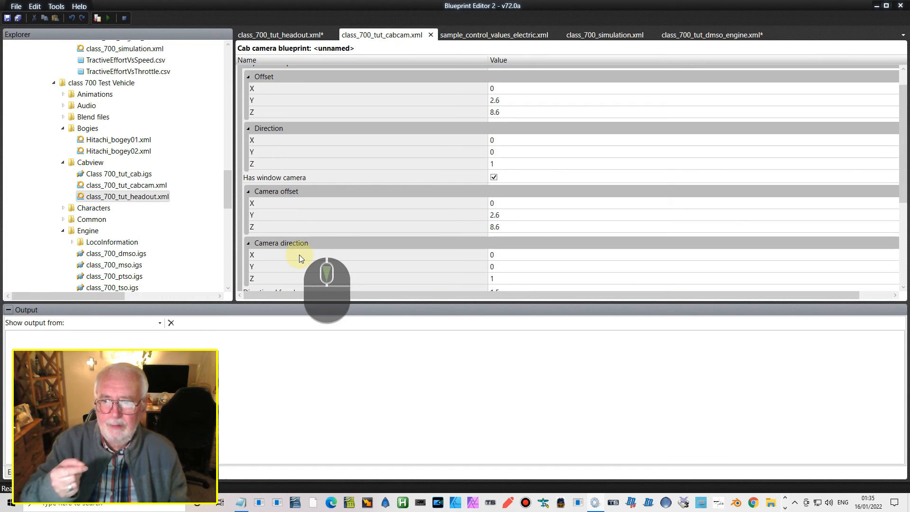
scroll(299, 250, up, 1)
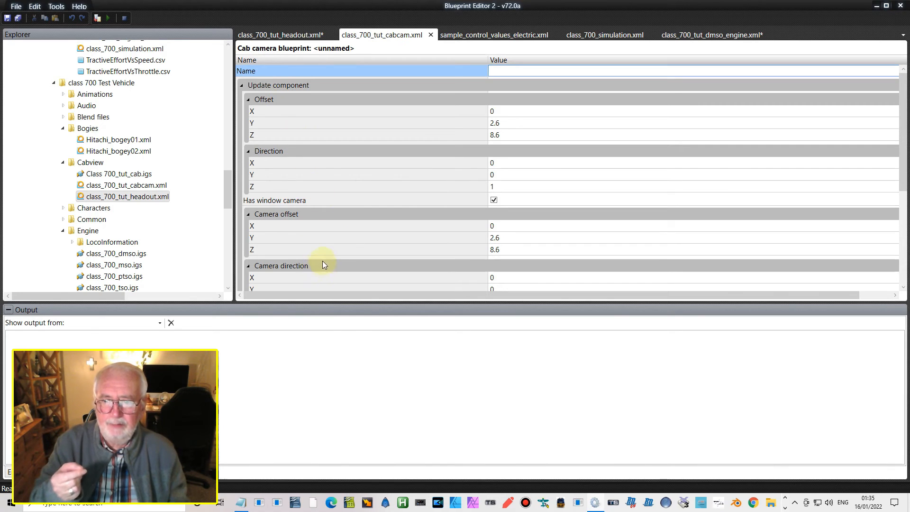
scroll(323, 263, down, 4)
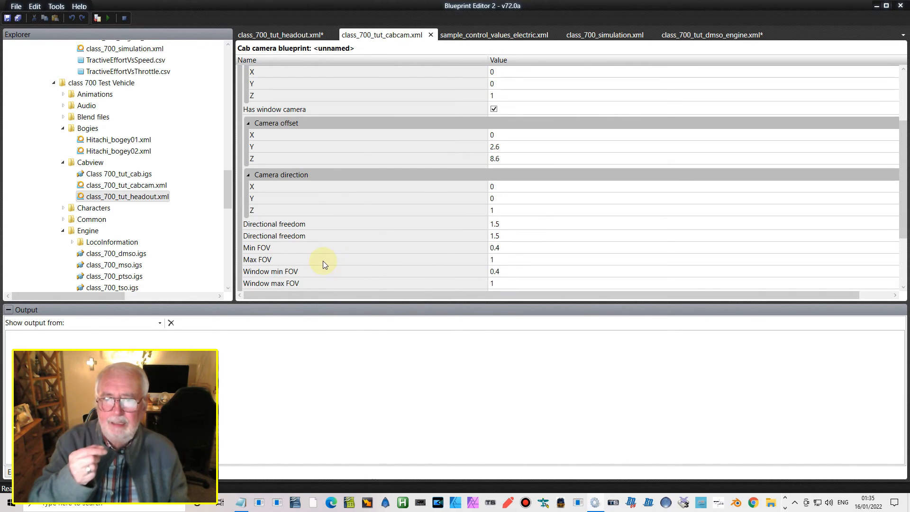
scroll(323, 260, up, 2)
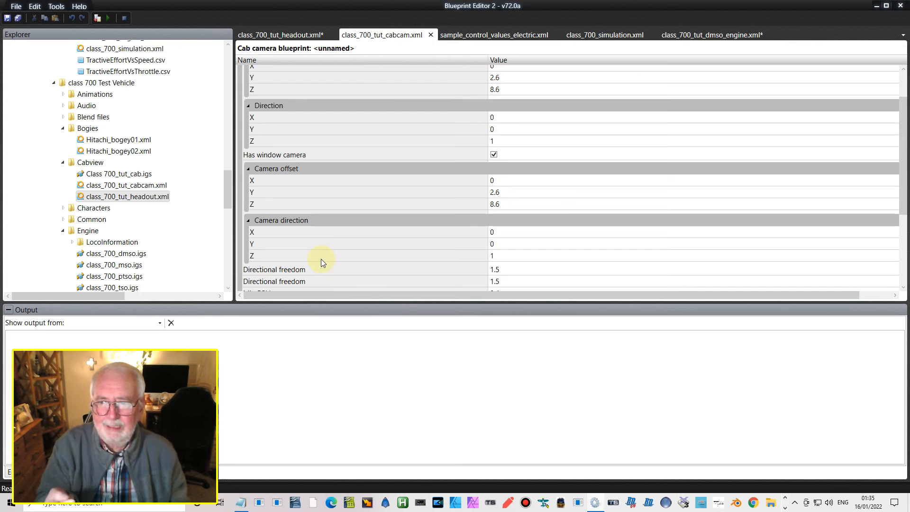
scroll(320, 259, up, 2)
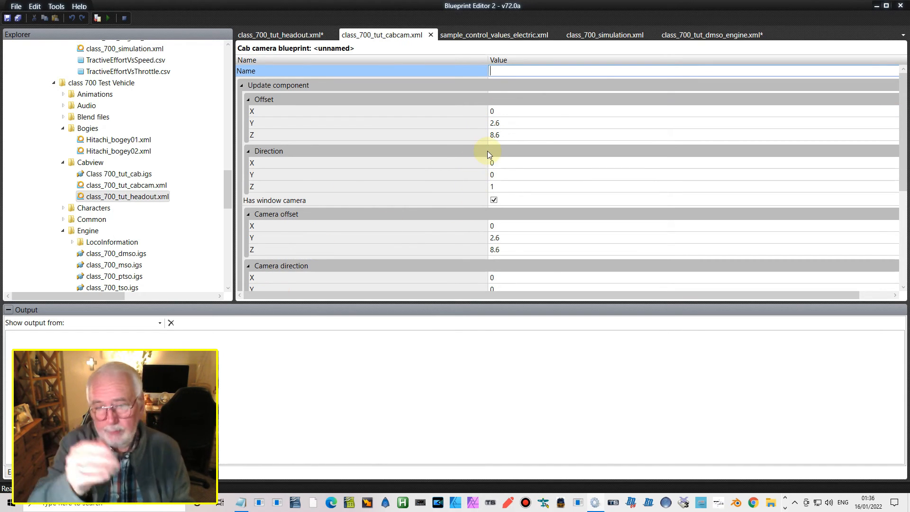
click(497, 123)
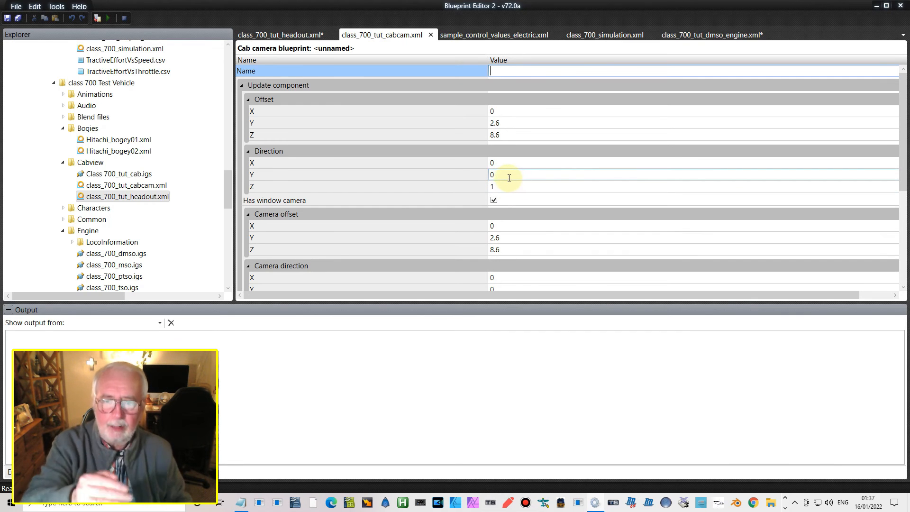
scroll(506, 183, up, 2)
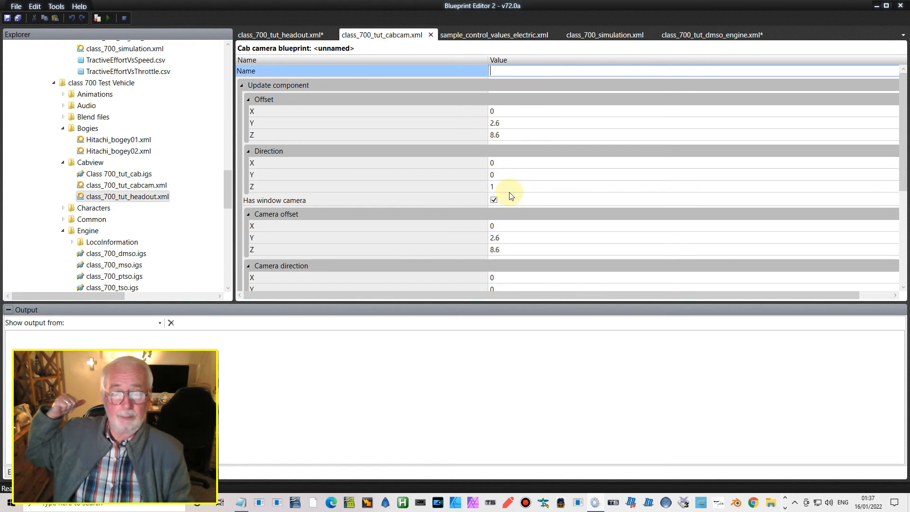
- Review the cab camera's Directional freedom, FOV limits, and spring and damping coefficients
scroll(475, 185, down, 3)
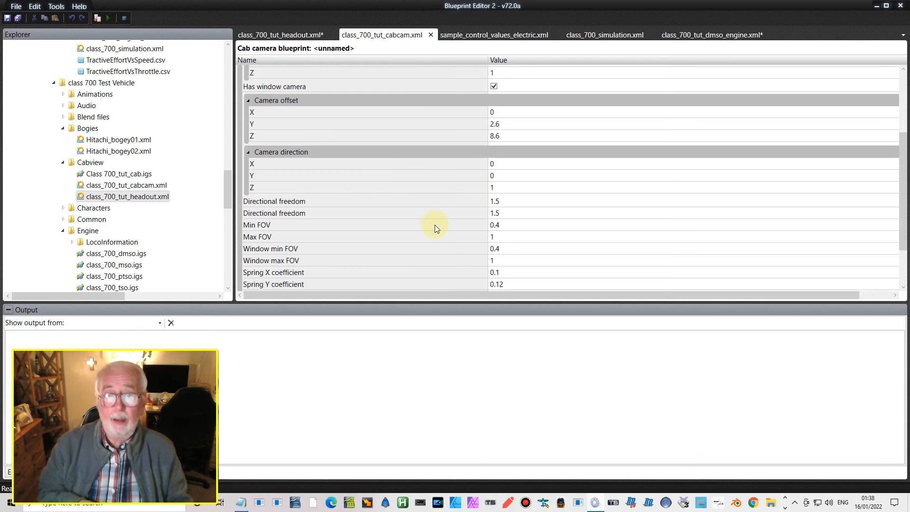
scroll(439, 222, up, 2)
scroll(437, 222, down, 3)
scroll(436, 226, down, 1)
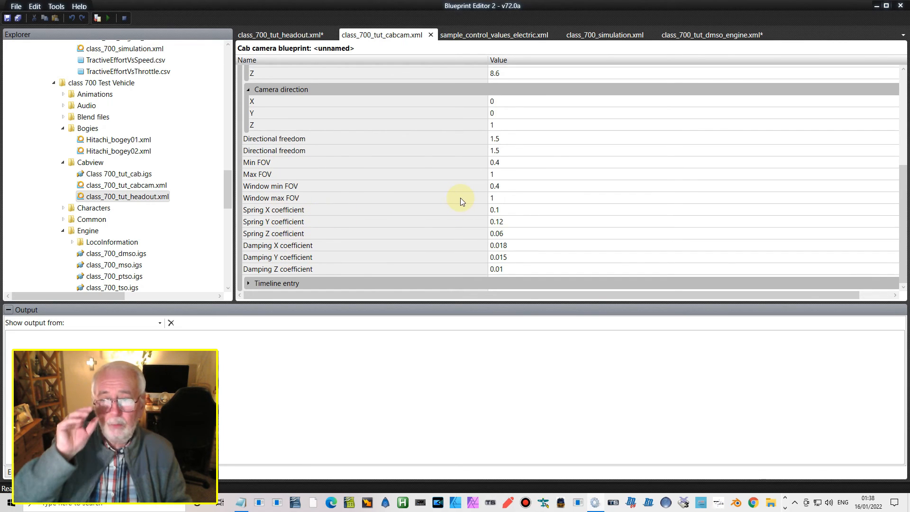
click(504, 148)
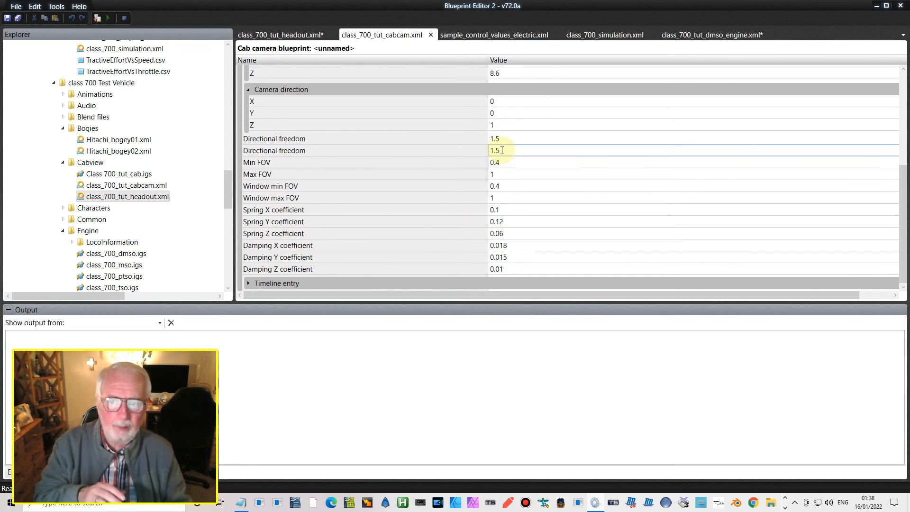
drag(368, 293, 308, 284)
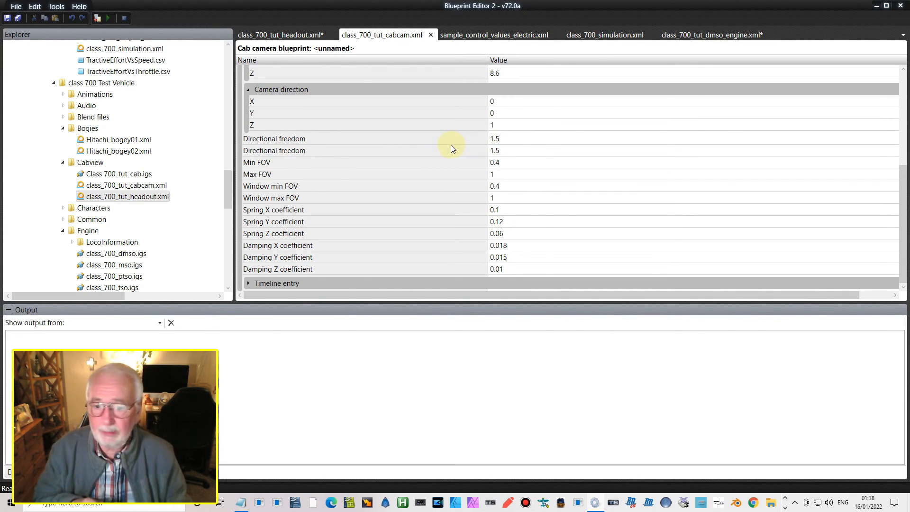
- Check the units of the cab camera's two Directional freedom values and review the FOV limits
click(491, 137)
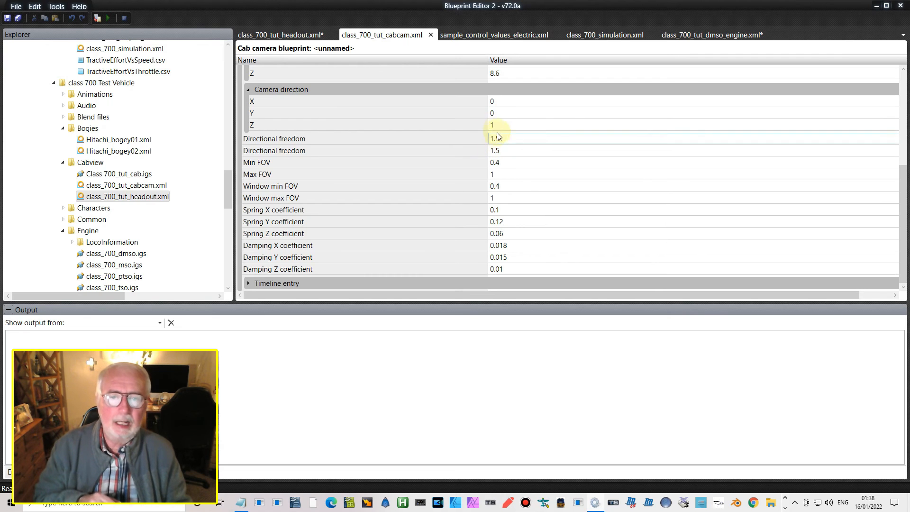
click(500, 162)
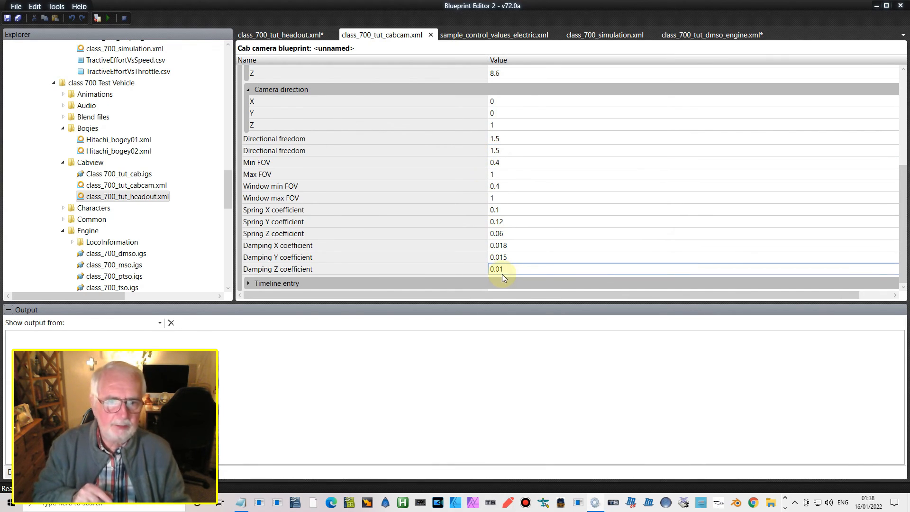
drag(478, 295, 600, 298)
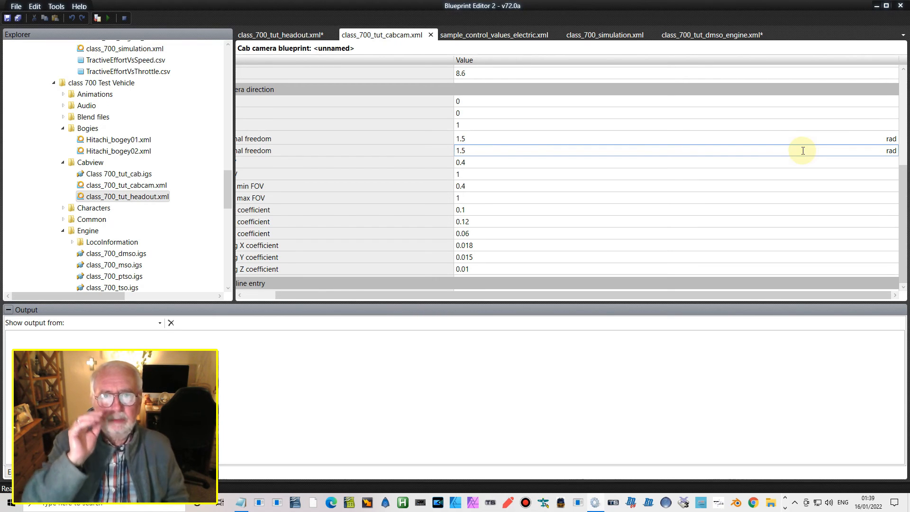
click(463, 139)
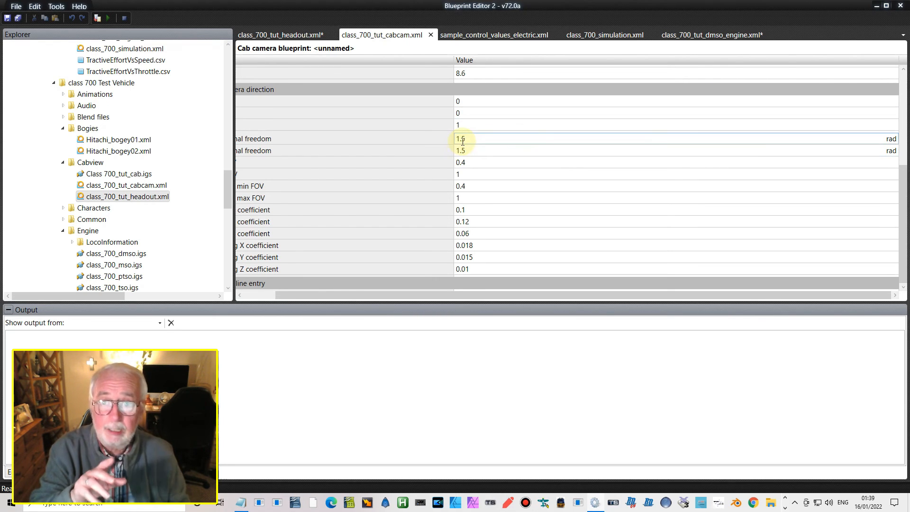
click(459, 150)
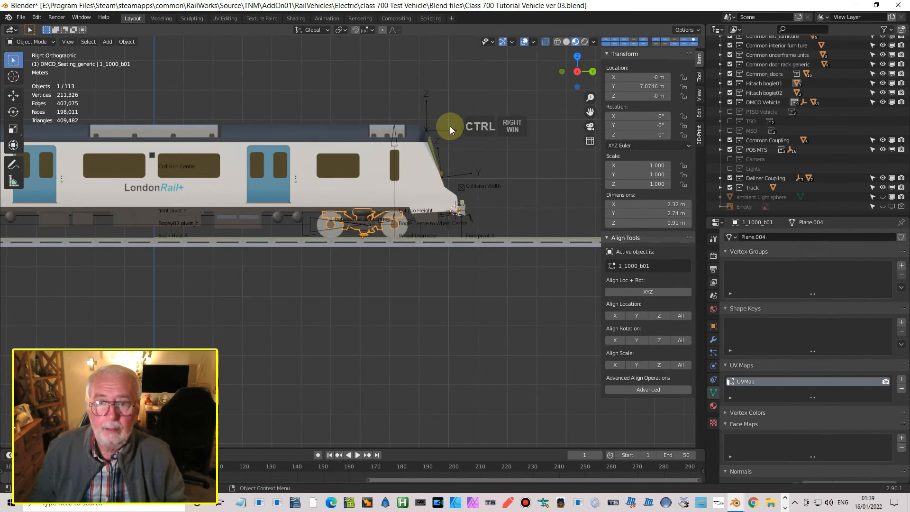
- Switch to Blender and select the toplight pos mt empty, with the front of the train framed in top view
middle_drag(451, 126, 449, 156)
click(457, 121)
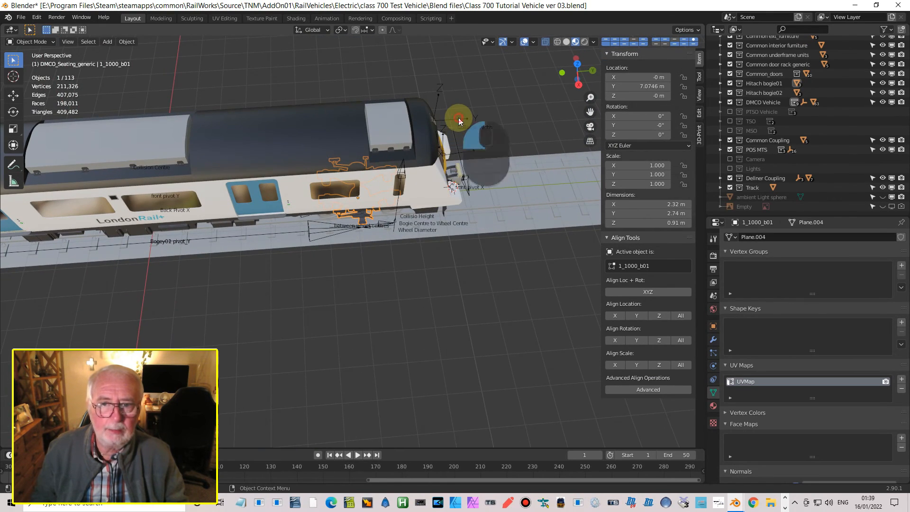
middle_drag(462, 136, 585, 192)
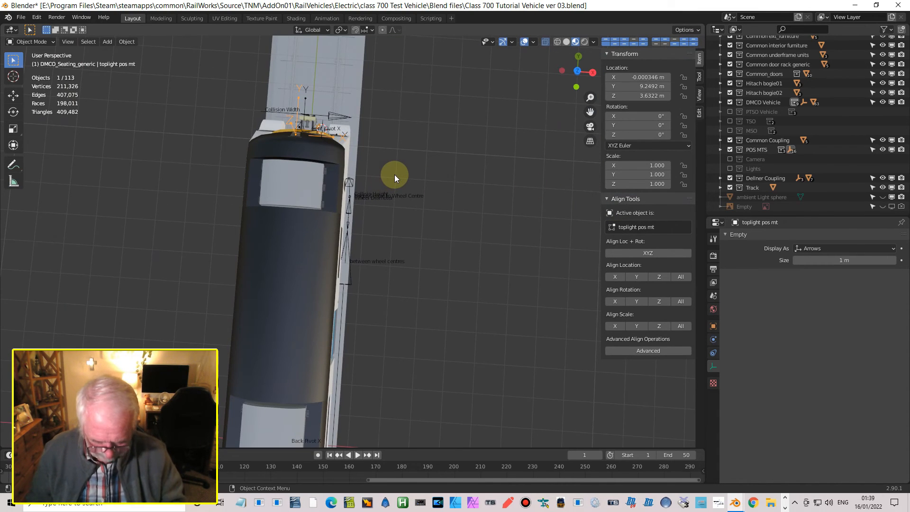
key(KP_7)
shift+middle_drag(376, 180, 365, 351)
scroll(408, 195, up, 5)
scroll(416, 275, up, 4)
shift+middle_drag(415, 275, 367, 354)
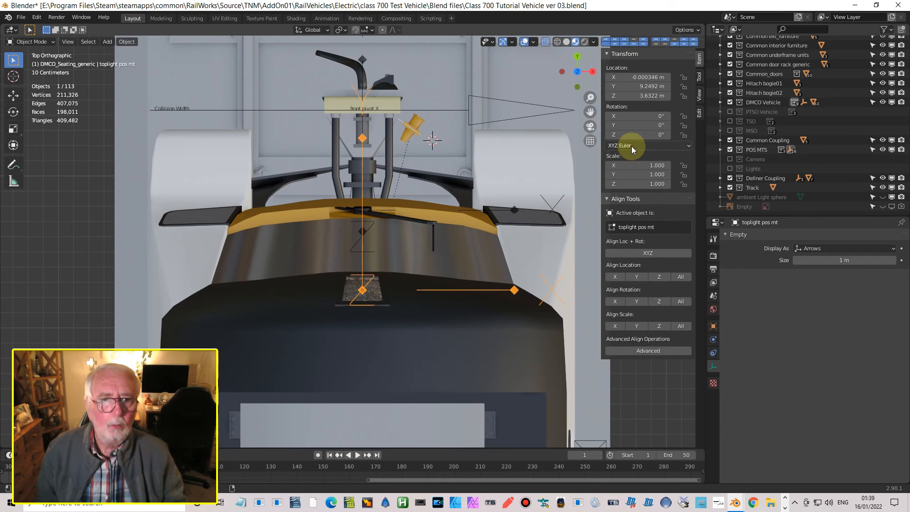
- Try out rotating the toplight pos mt empty about Z, and set its Z rotation to 1 radian
drag(653, 135, 742, 154)
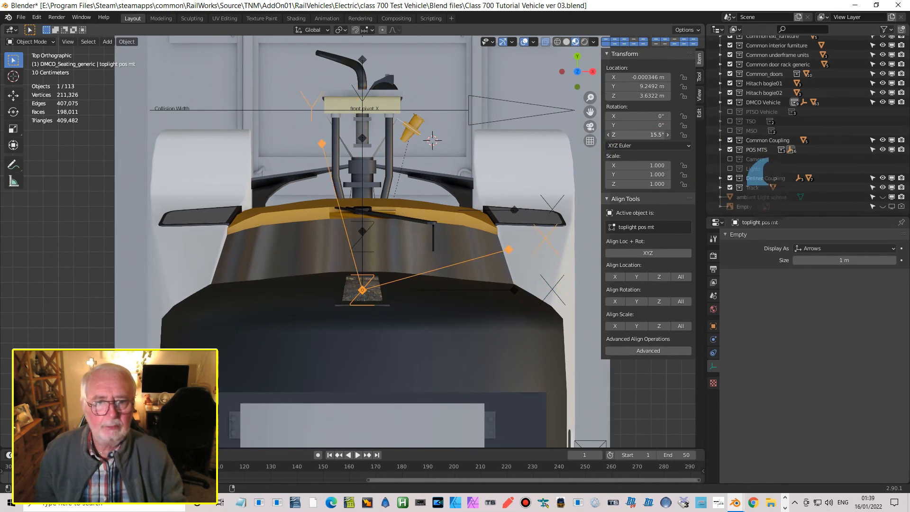
mouse_move(658, 136)
mouse_down()
mouse_move(651, 176)
mouse_move(650, 143)
mouse_move(778, 157)
mouse_move(619, 161)
mouse_move(659, 135)
mouse_up()
click(658, 135)
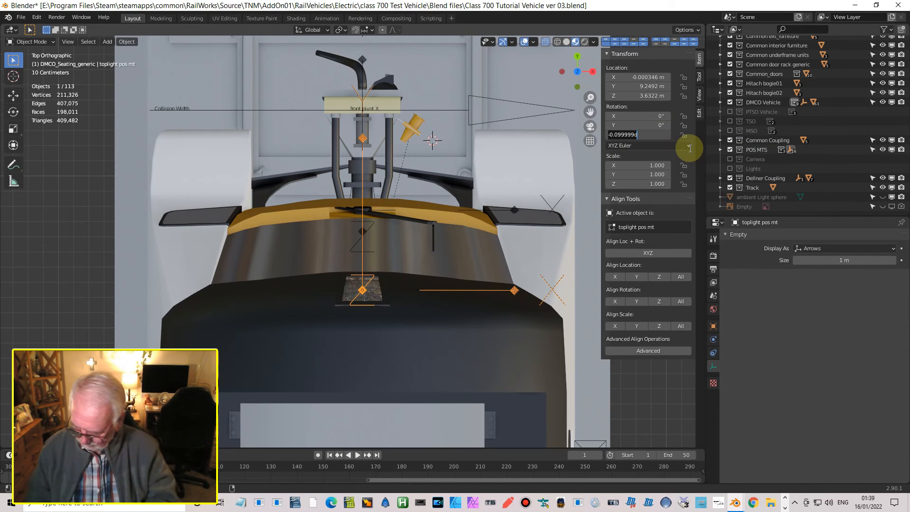
text(1)
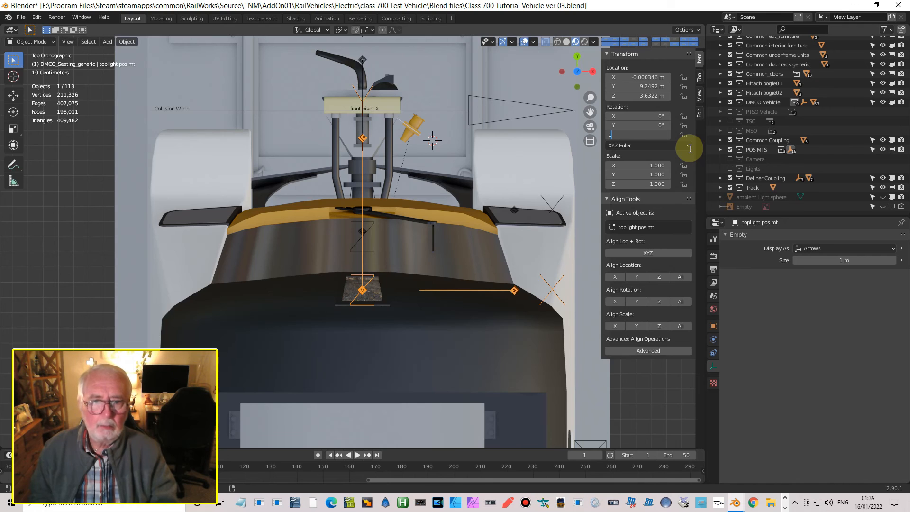
text(radian)
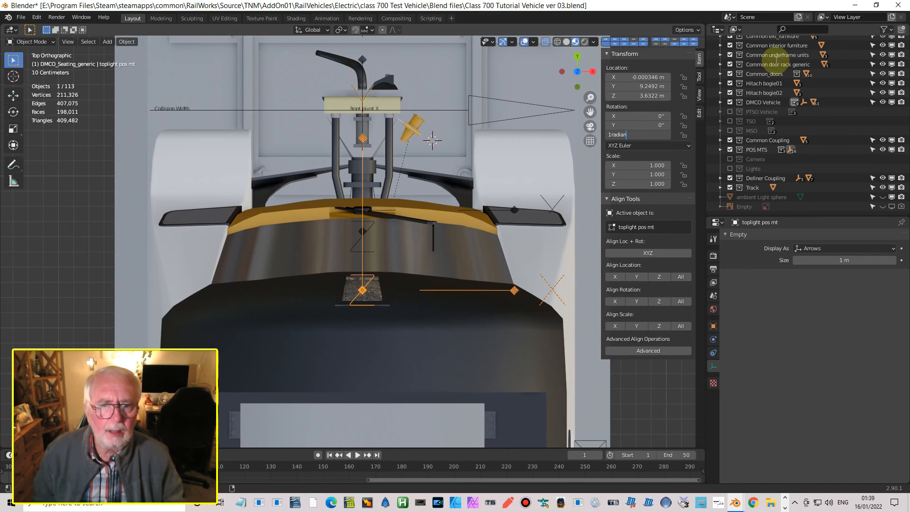
click(612, 135)
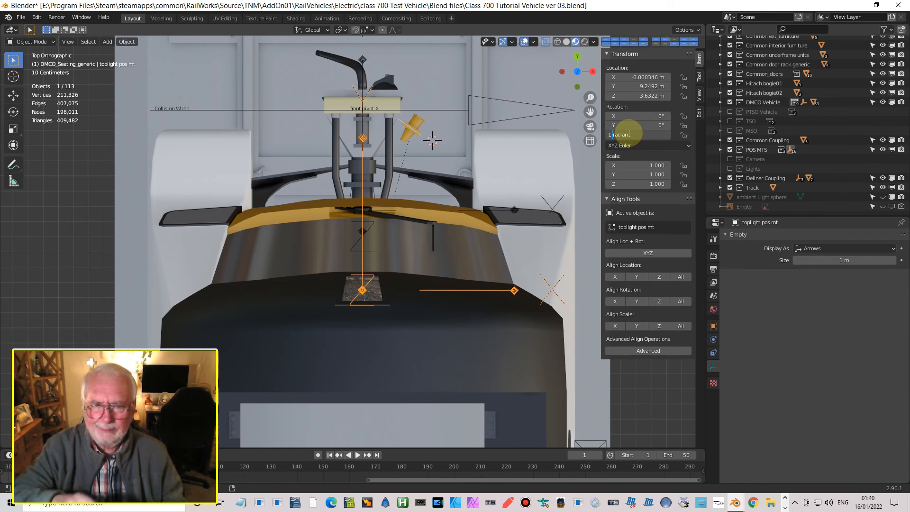
click(628, 134)
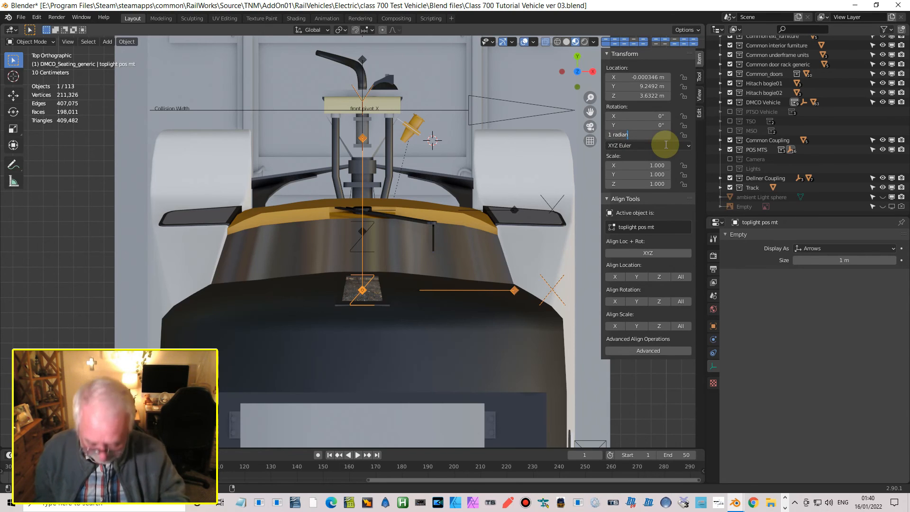
key(Return)
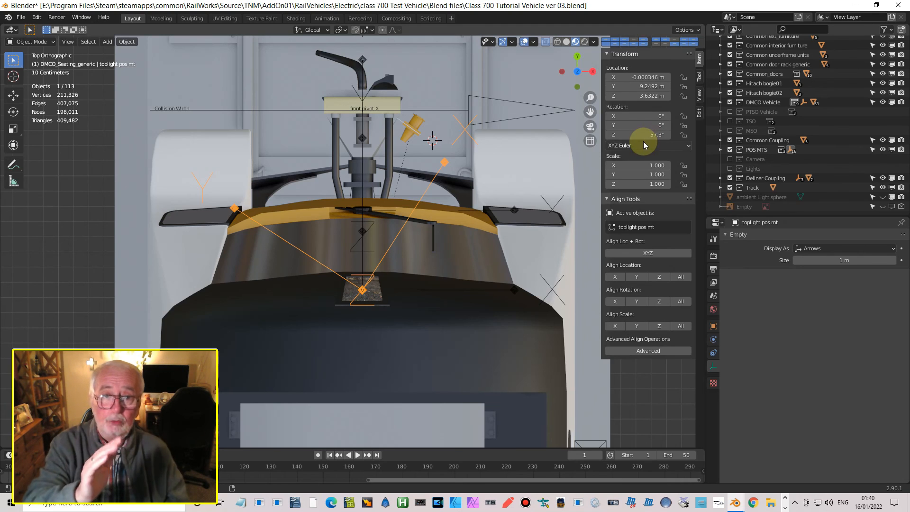
- Reset the Z rotation of the toplight pos mt empty to 0
click(655, 135)
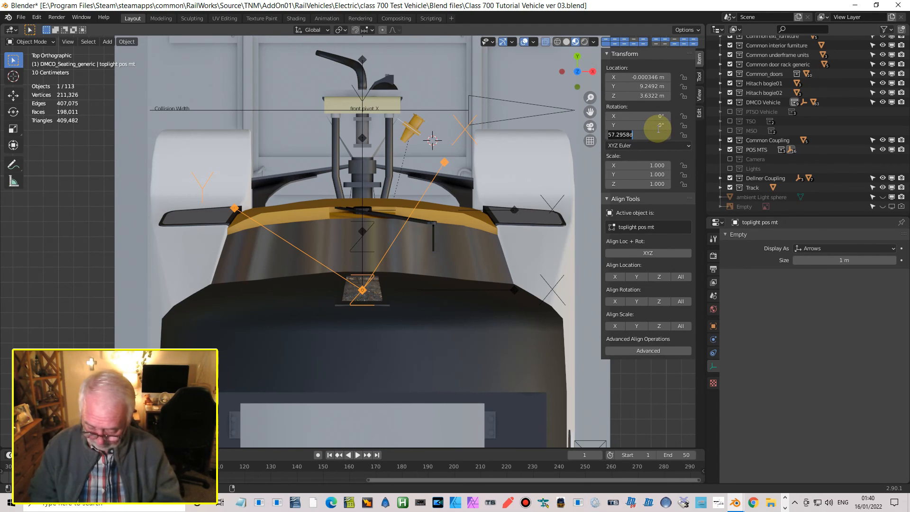
text(0)
key(Return)
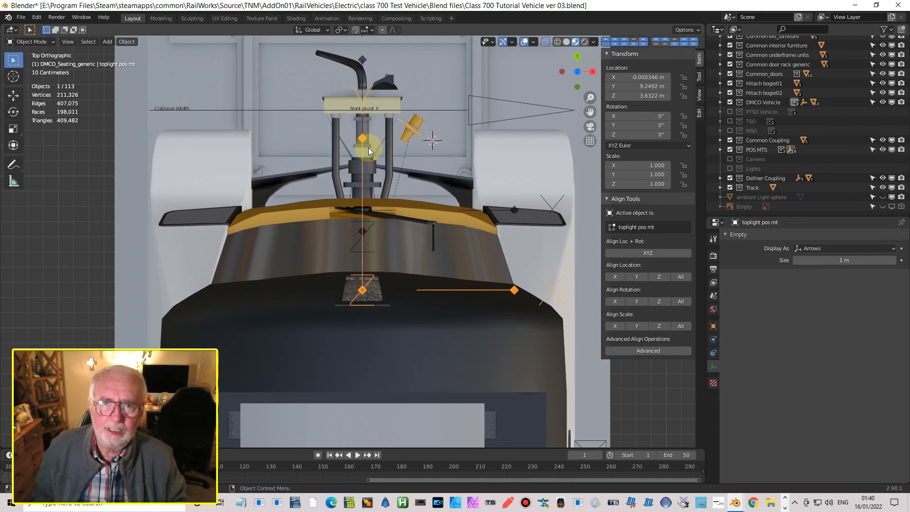
- Switch back to Blueprint Editor and close the cab camera and head out camera blueprints, saving the head out changes
key(ctrl+super+Right)
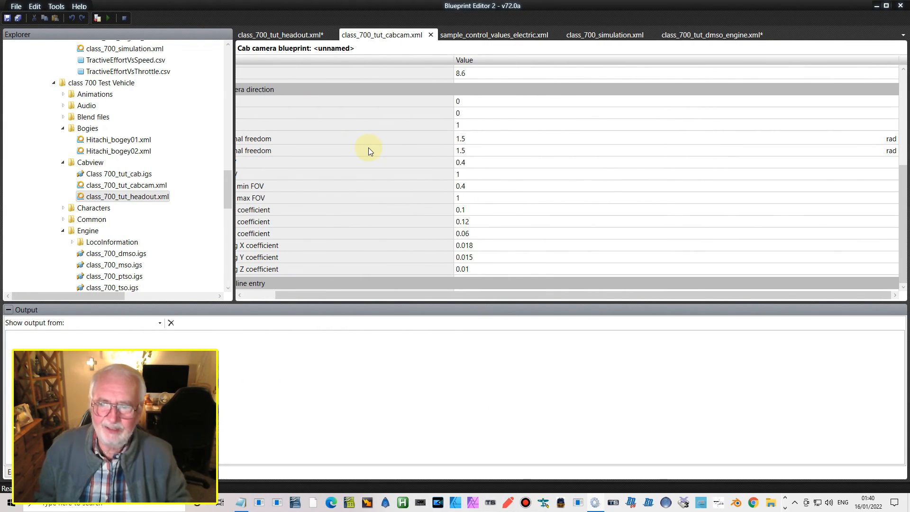
drag(356, 294, 304, 264)
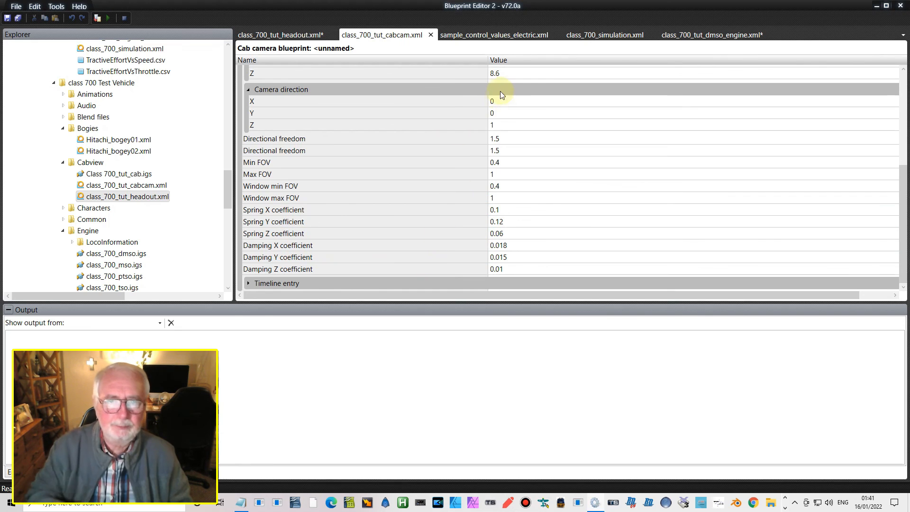
click(431, 35)
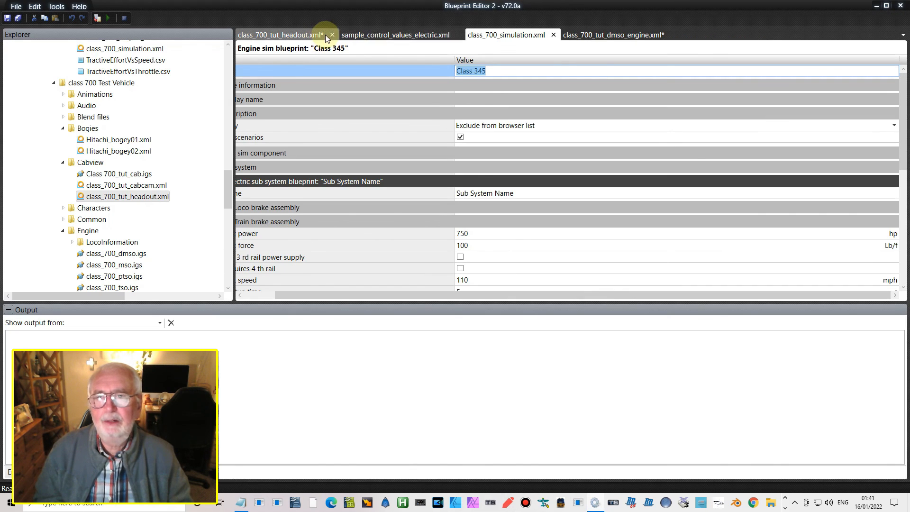
click(331, 35)
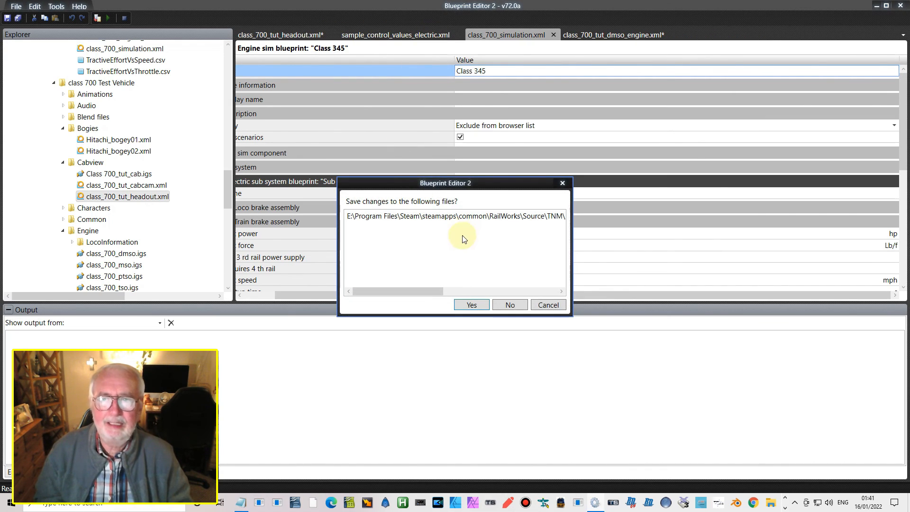
click(472, 304)
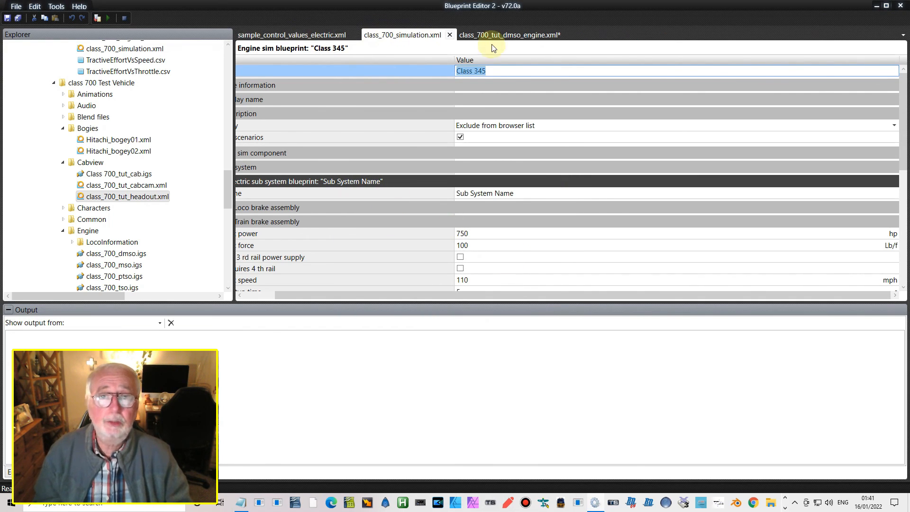
- In class_700_tut_dmso_engine.xml, set the Interior geometry ID to Class 700_tut_cab.igs from the Cabview folder
click(500, 35)
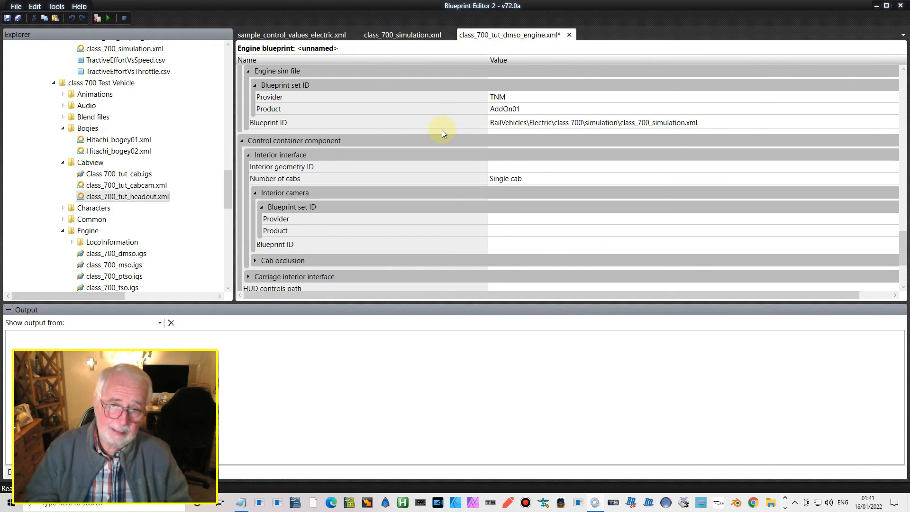
scroll(451, 126, down, 1)
scroll(441, 130, up, 2)
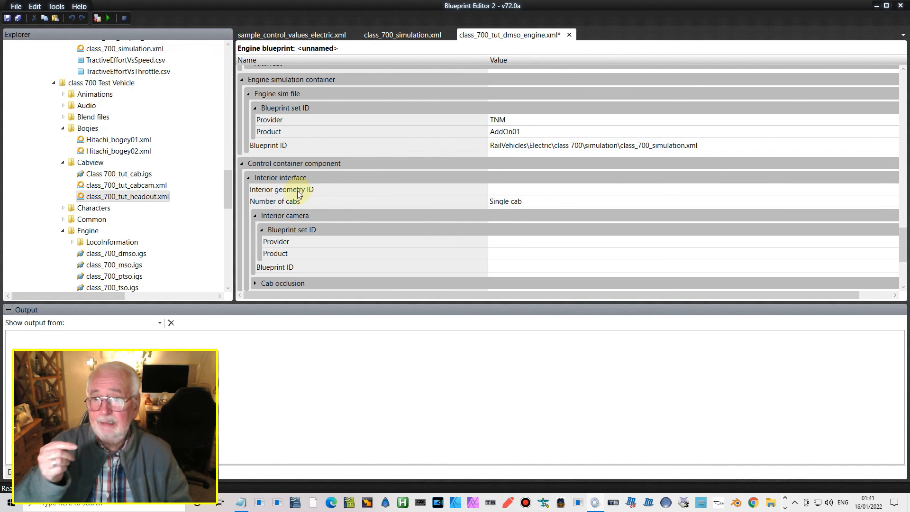
right_click(98, 176)
click(132, 239)
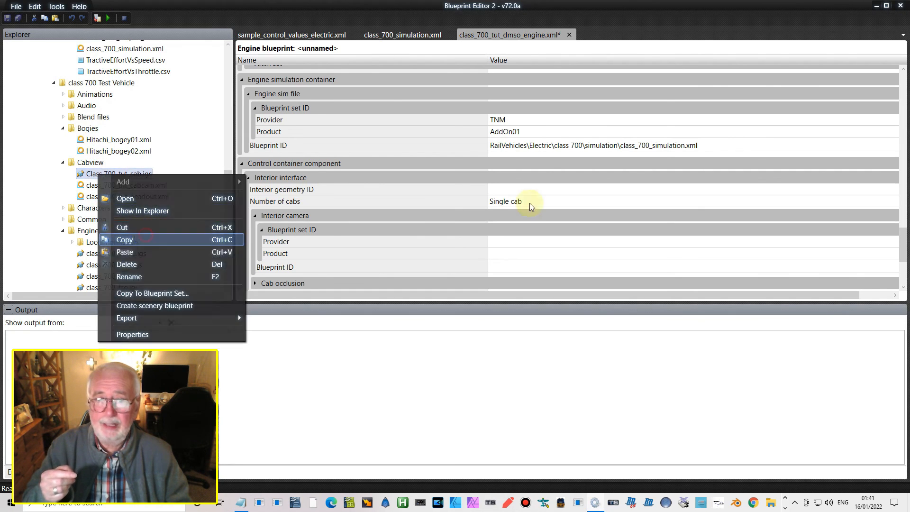
click(560, 187)
right_click(560, 186)
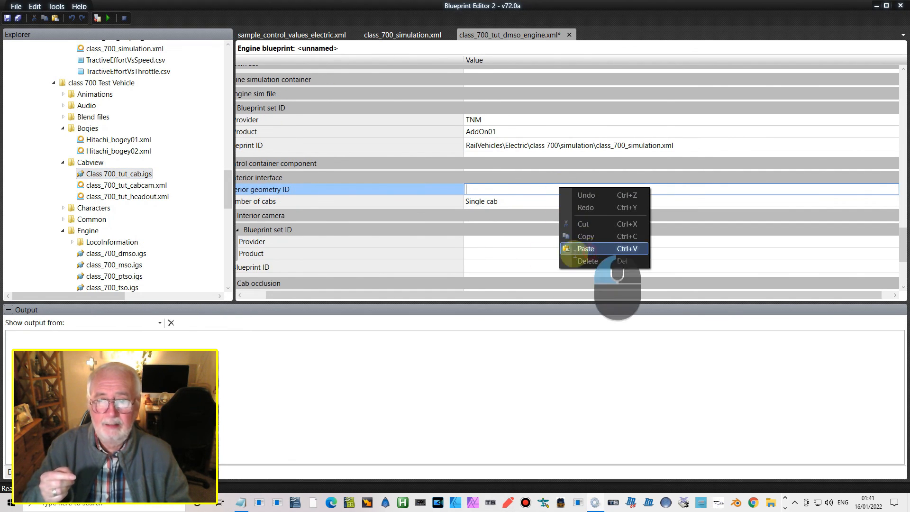
click(590, 248)
drag(347, 298, 284, 292)
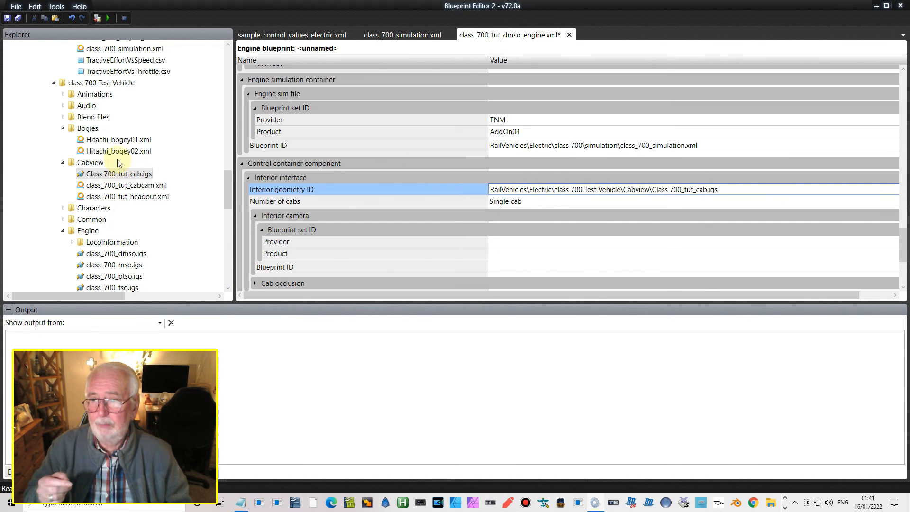
- Set the Interior camera's Blueprint ID to class_700_tut_cabcam.xml from the Cabview folder
right_click(118, 185)
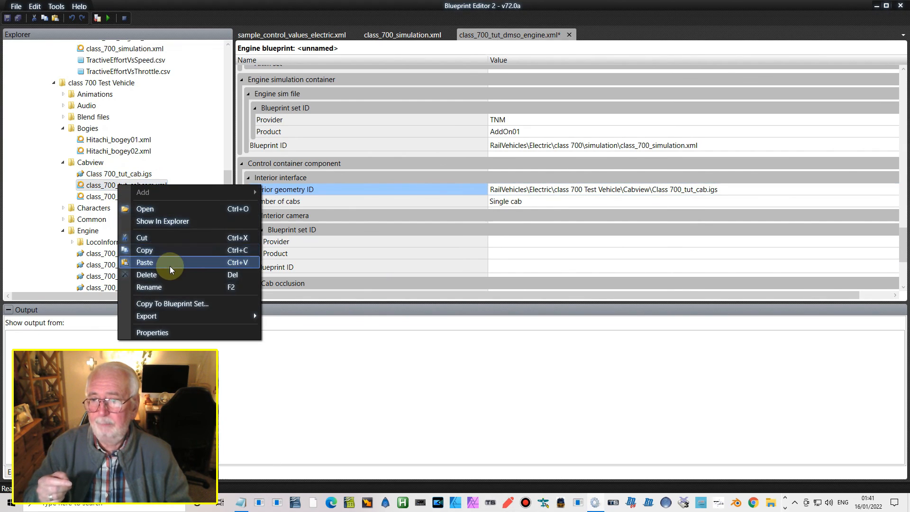
click(156, 256)
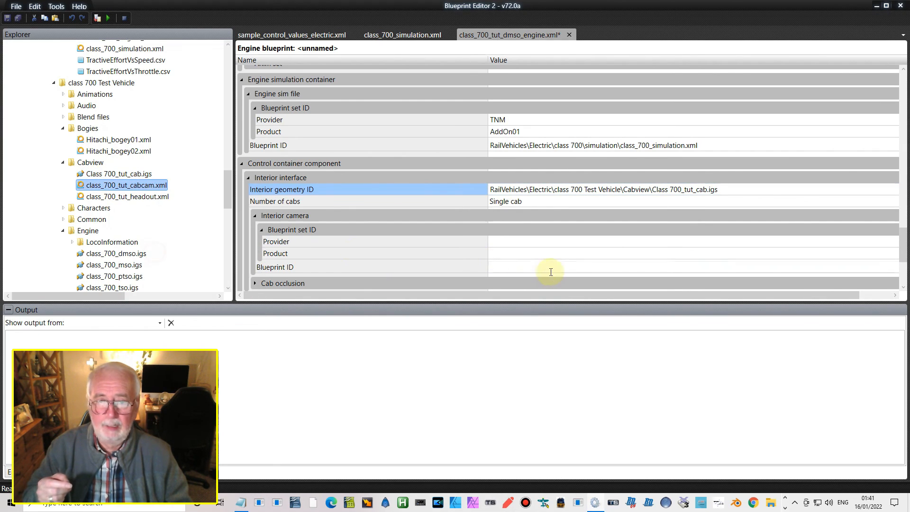
click(501, 266)
right_click(500, 266)
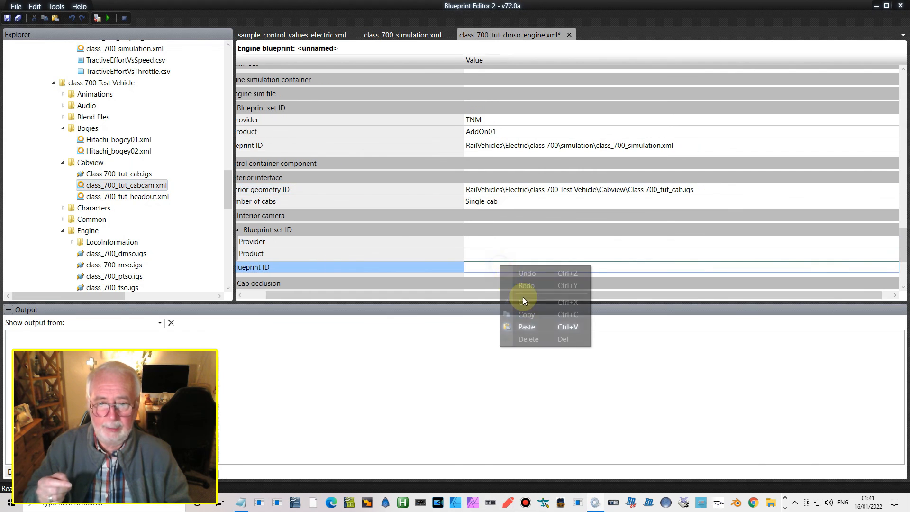
click(530, 326)
- Enter TNM as the Provider in the Interior camera's Blueprint set ID
click(488, 252)
click(487, 241)
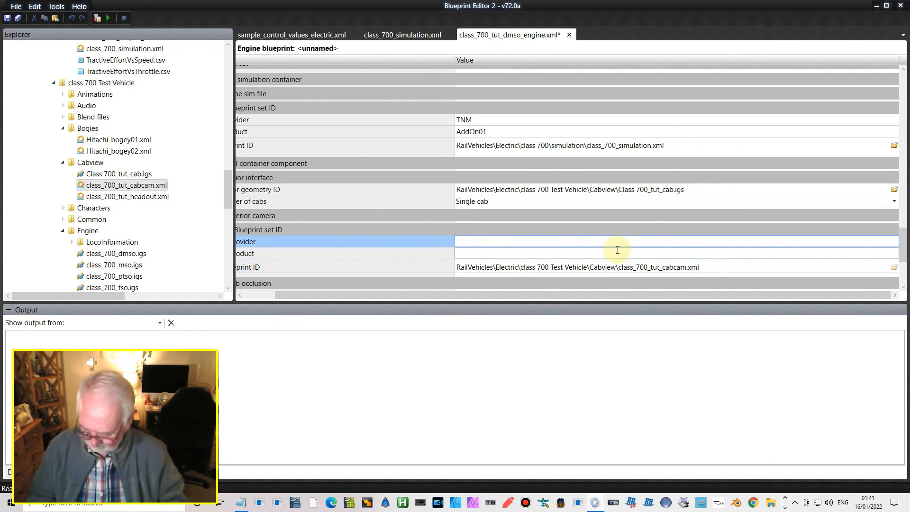
text(Tn)
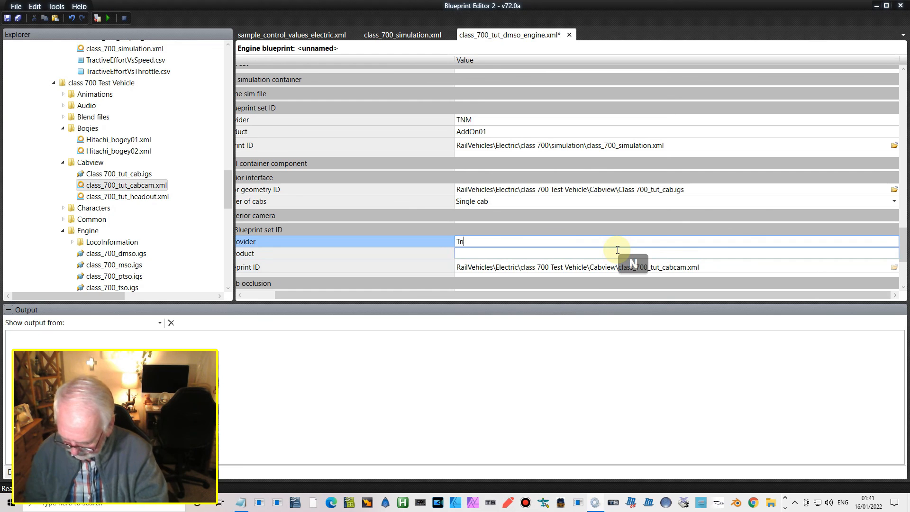
text(m)
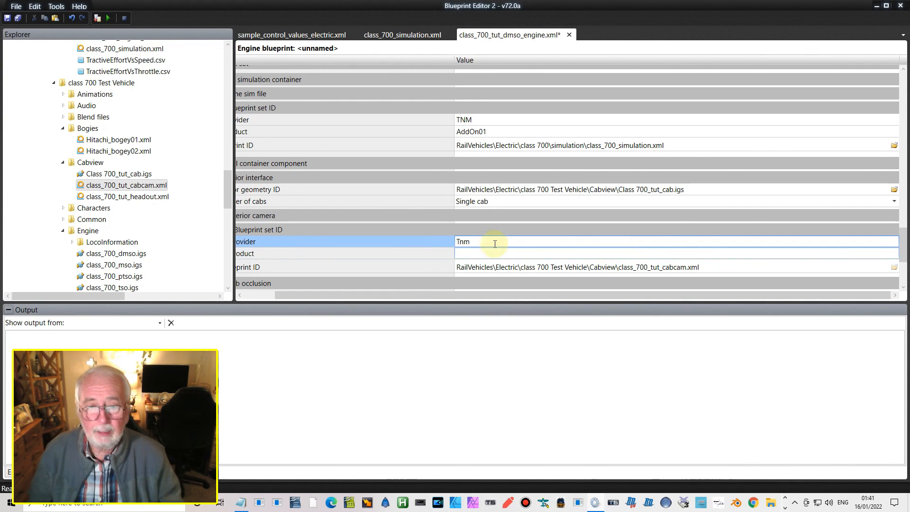
drag(502, 246, 461, 245)
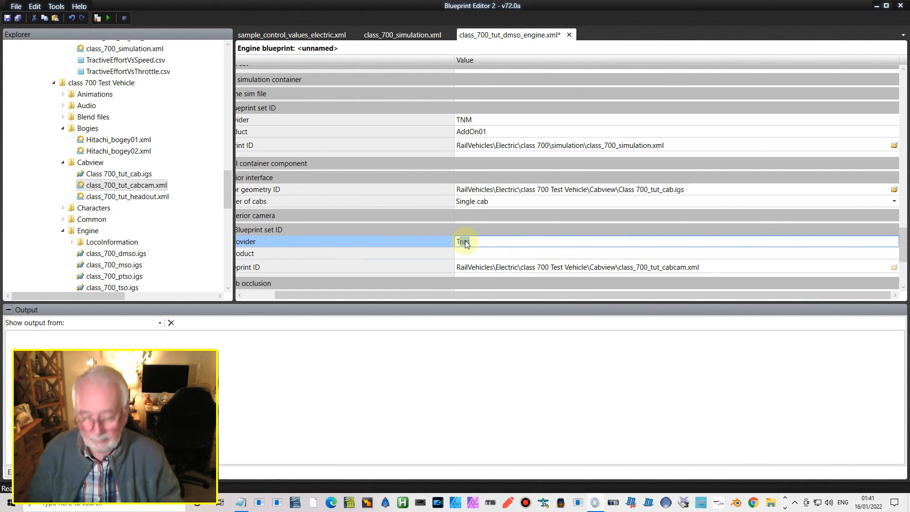
text(NM)
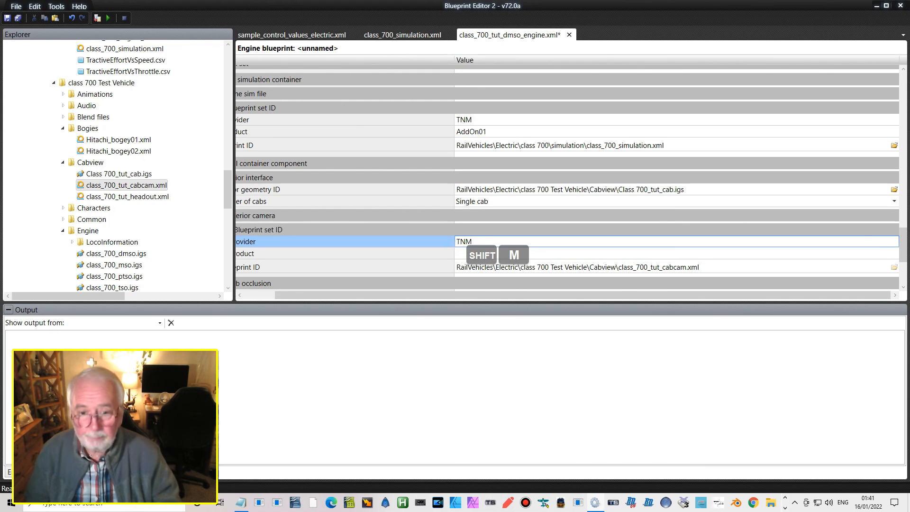
- Enter AddOn01 as the Product in the Interior camera's Blueprint set ID
click(474, 253)
text(AddOn01)
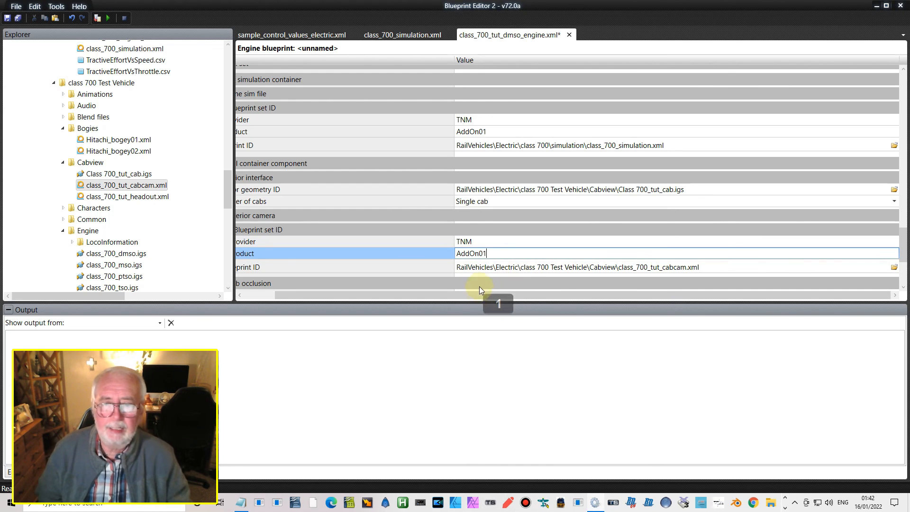
drag(457, 295, 389, 295)
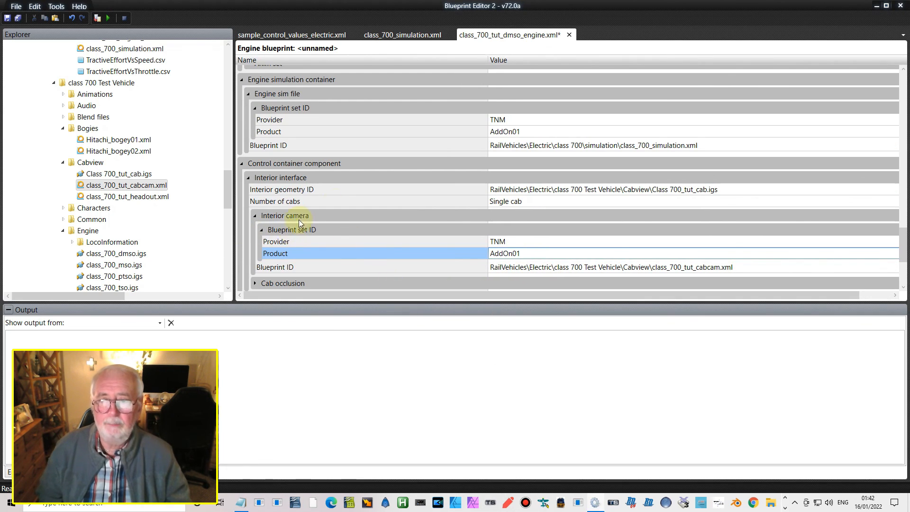
- Expand the Control values, collapse the Headlights entry, and review the list of control values down to the Script component
scroll(336, 201, down, 2)
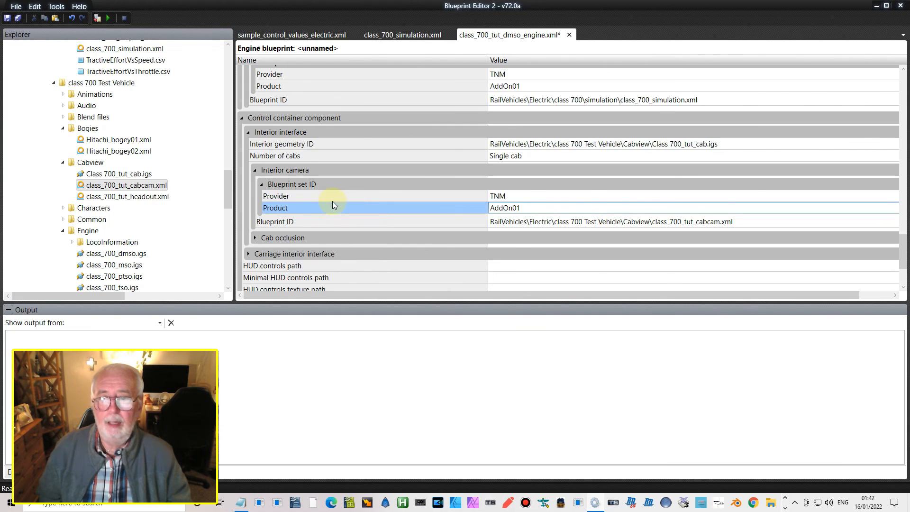
scroll(332, 201, down, 1)
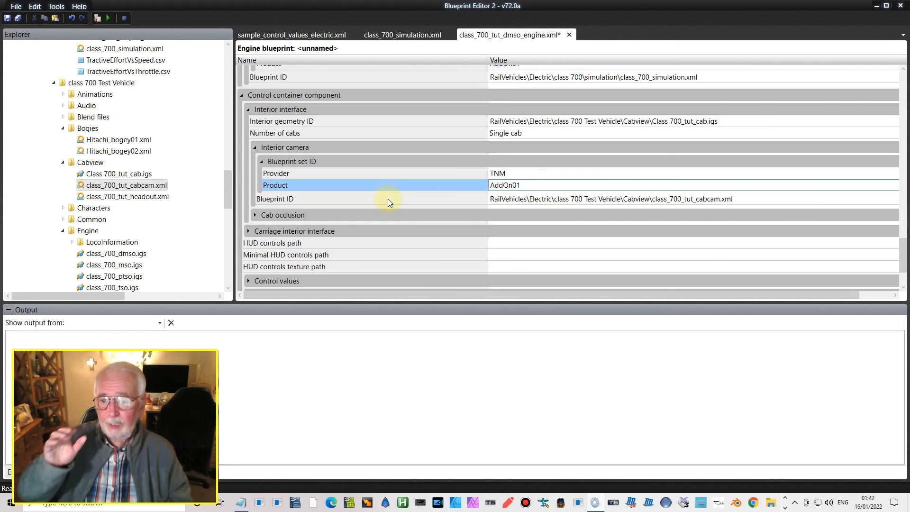
scroll(388, 198, down, 2)
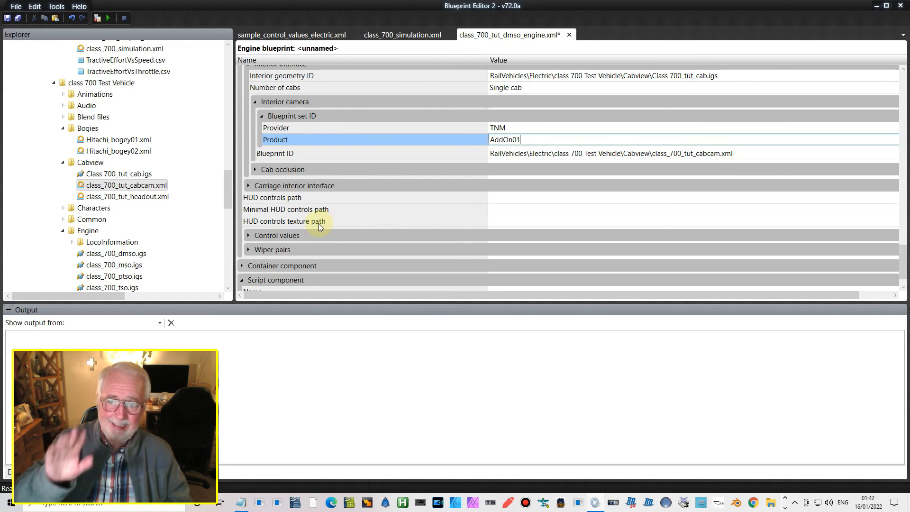
click(248, 235)
scroll(285, 228, down, 2)
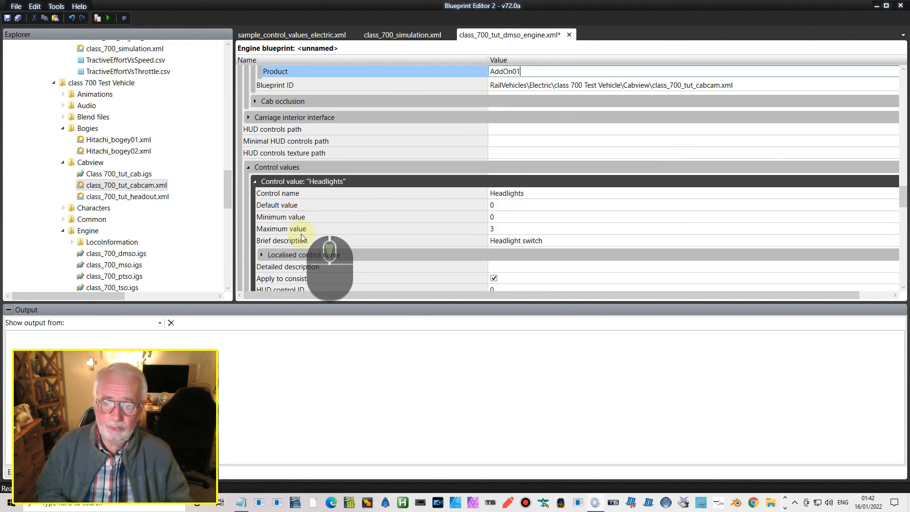
click(255, 181)
scroll(351, 204, down, 8)
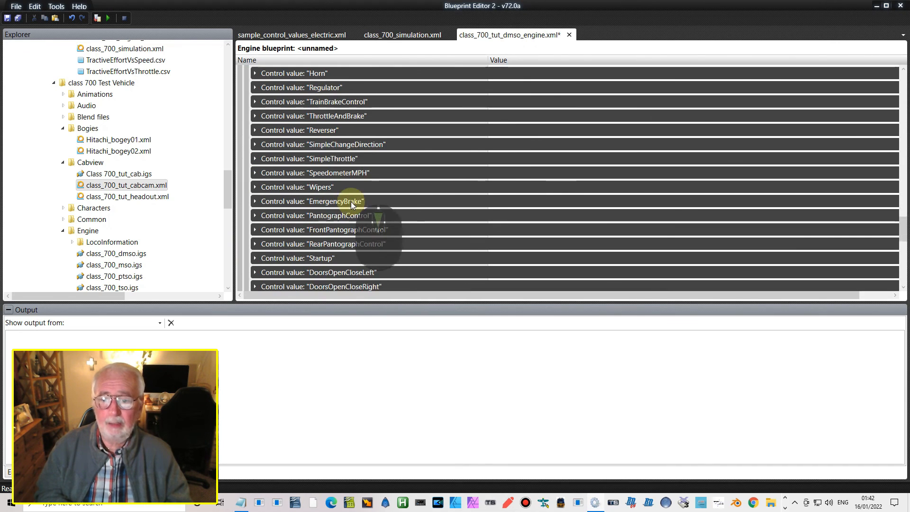
scroll(350, 214, down, 5)
scroll(354, 218, up, 1)
scroll(349, 225, down, 1)
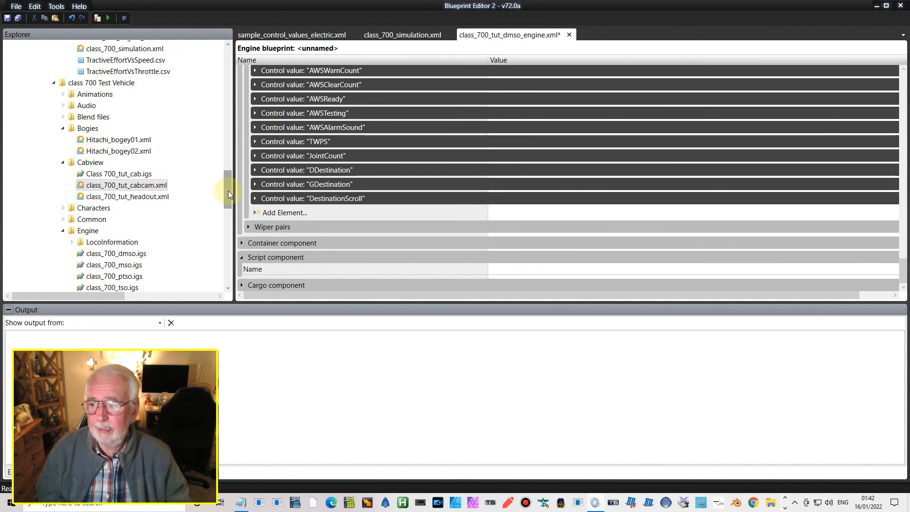
- Add an empty LUA script named LuaScript1.lua to the class 700 Test Vehicle's Engine folder
scroll(226, 199, down, 3)
scroll(226, 199, up, 3)
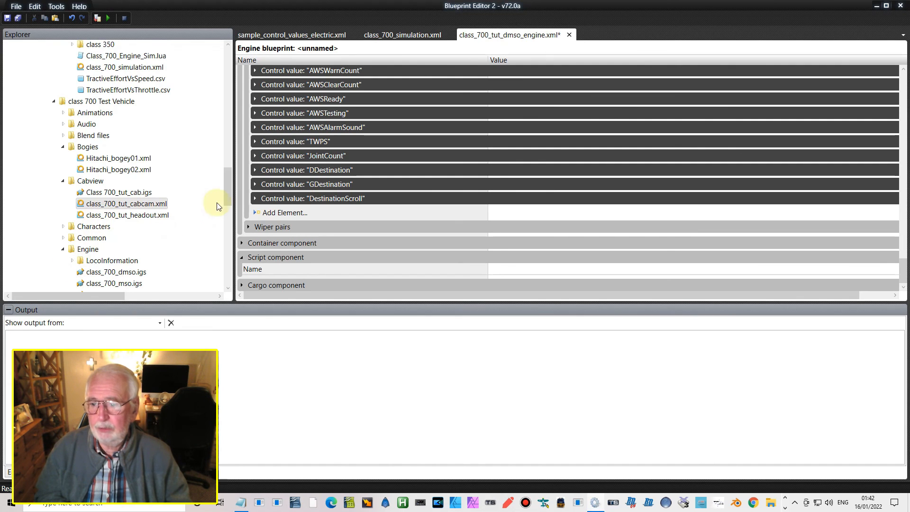
scroll(230, 195, down, 3)
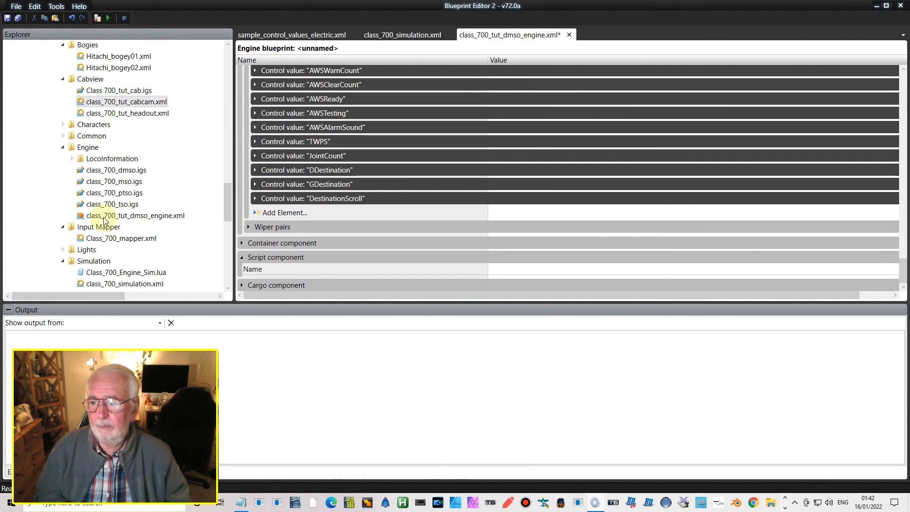
right_click(100, 149)
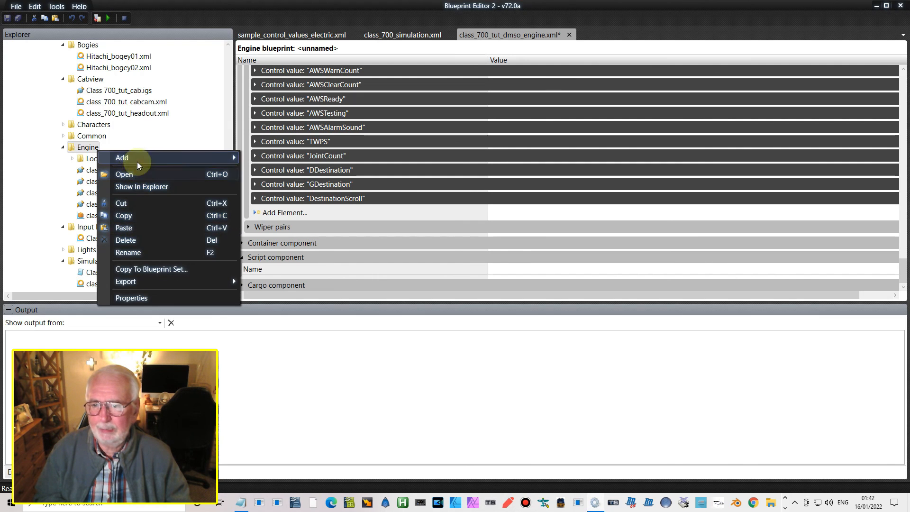
mouse_move(138, 158)
click(268, 160)
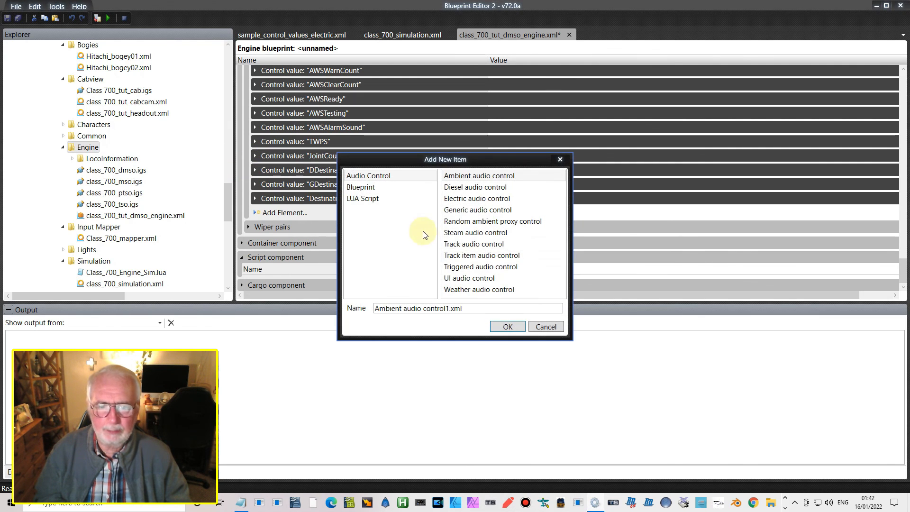
click(363, 198)
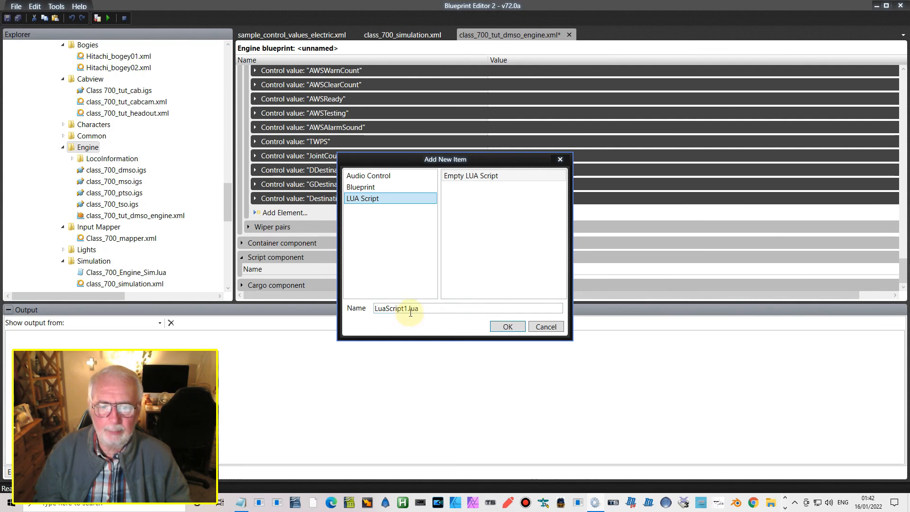
drag(406, 308, 274, 306)
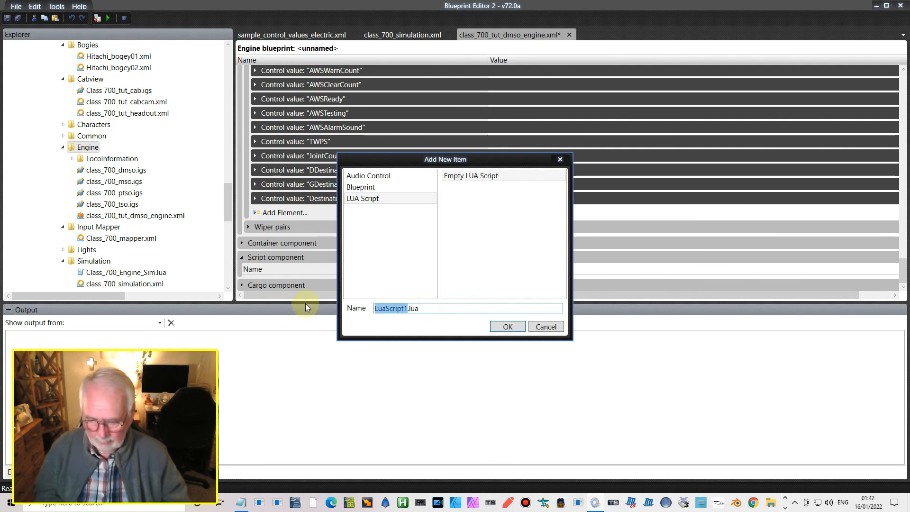
click(504, 327)
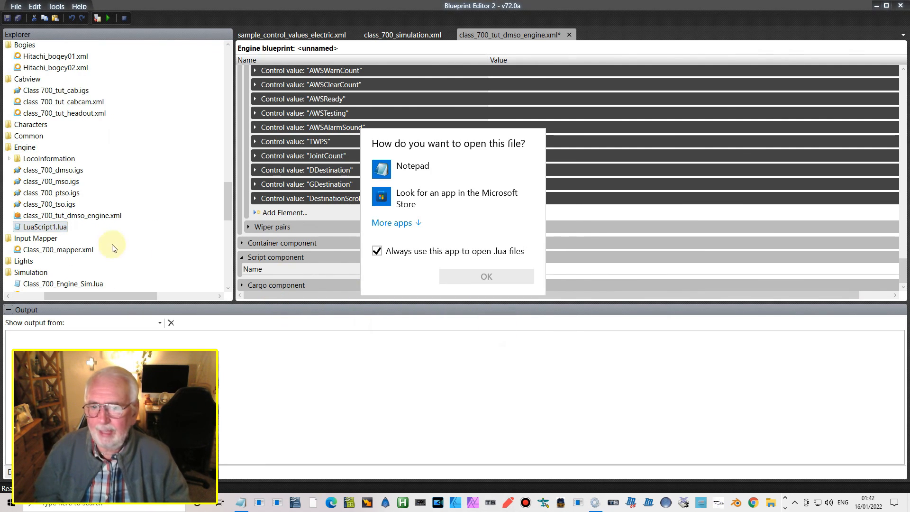
- Dismiss the prompt for choosing an app for .lua files and return to Blueprint Editor
click(376, 251)
click(313, 234)
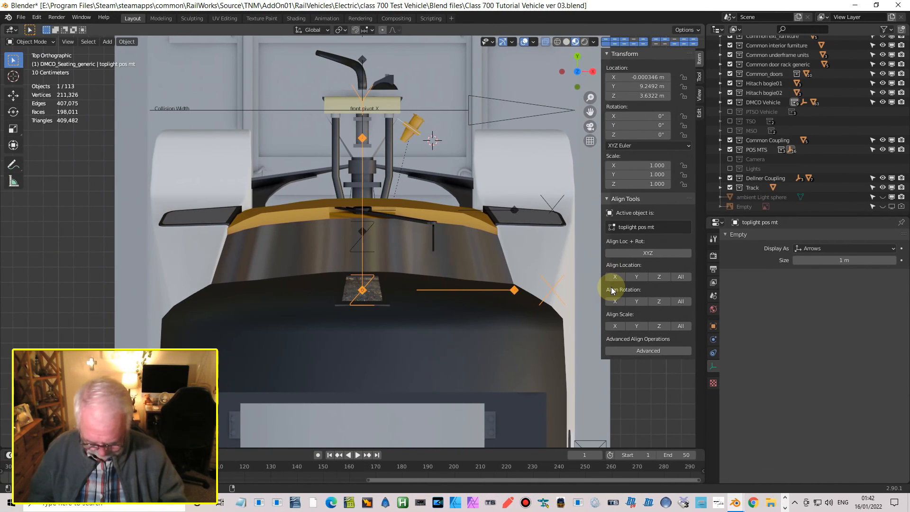
key(ctrl+super+Right)
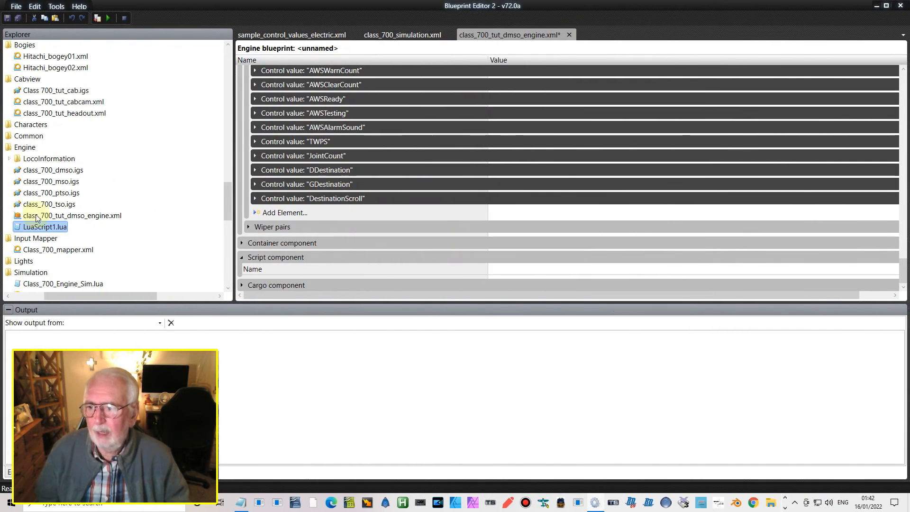
- Copy LuaScript1.lua from the Engine folder and paste its path into the Script component's Name
right_click(47, 227)
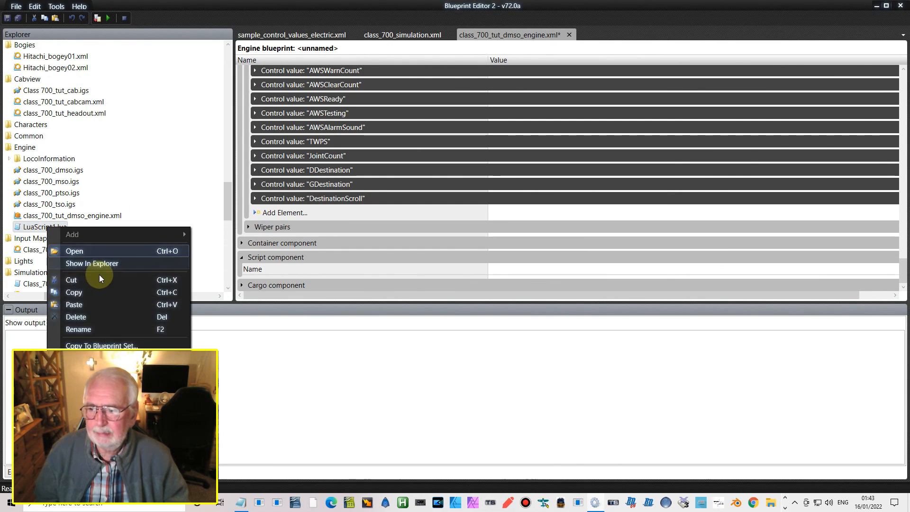
click(74, 292)
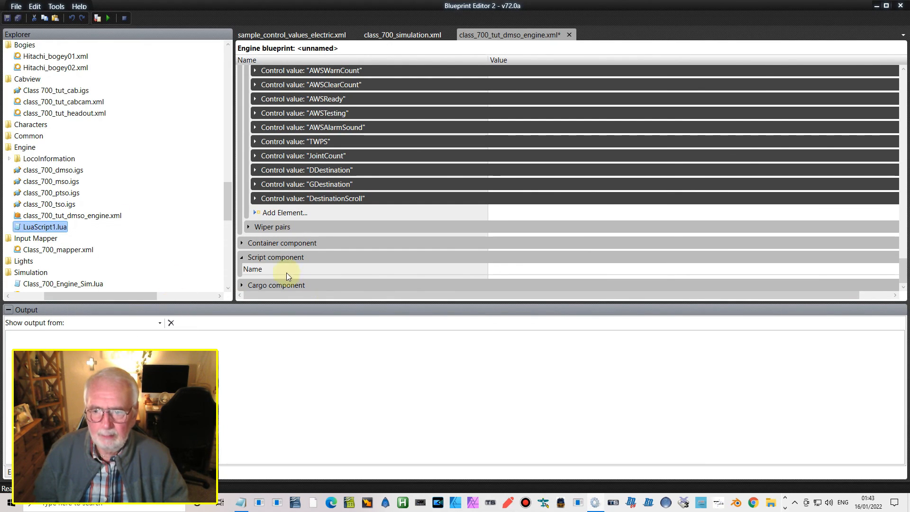
click(516, 271)
right_click(515, 272)
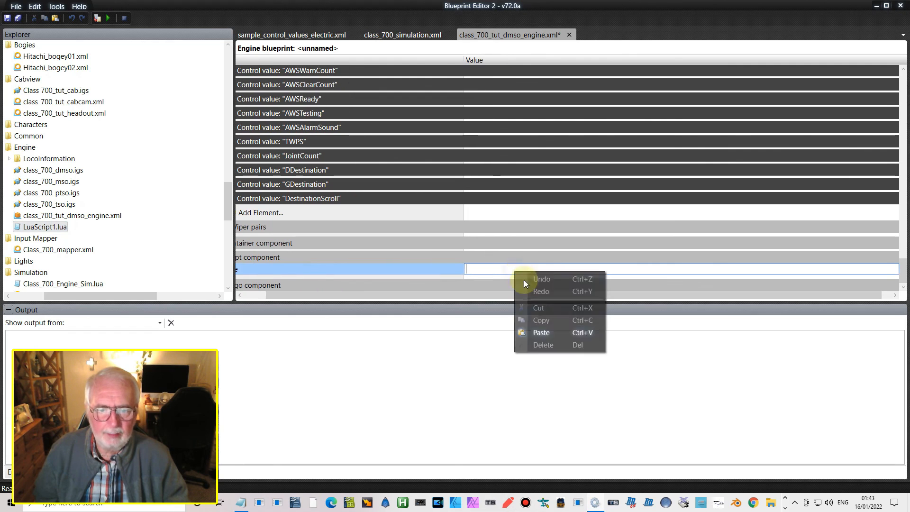
click(541, 333)
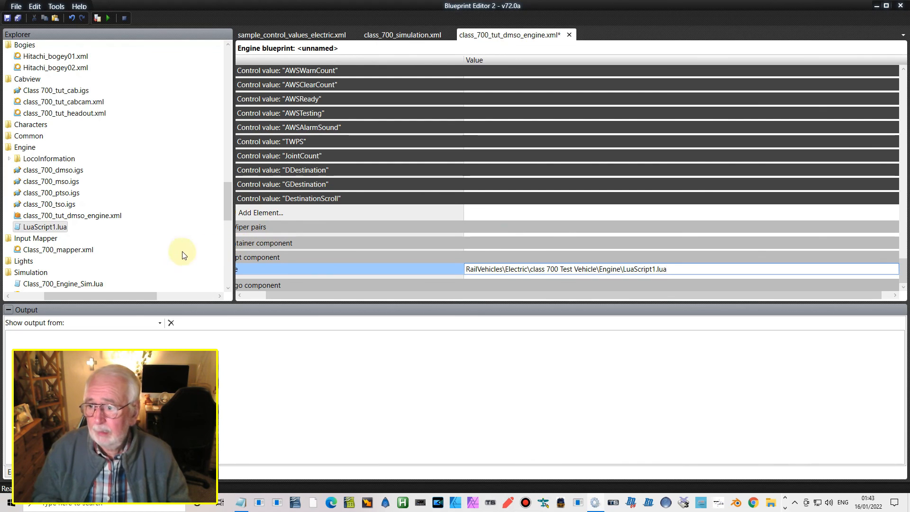
- Clear the Script component's Name and try to drop LuaScript1.lua from the Engine folder directly onto it
double_click(688, 269)
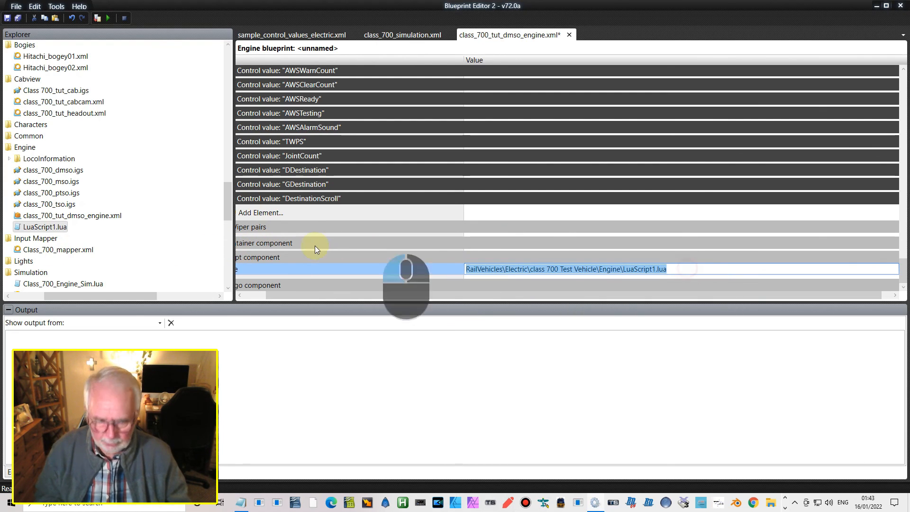
key(BackSpace)
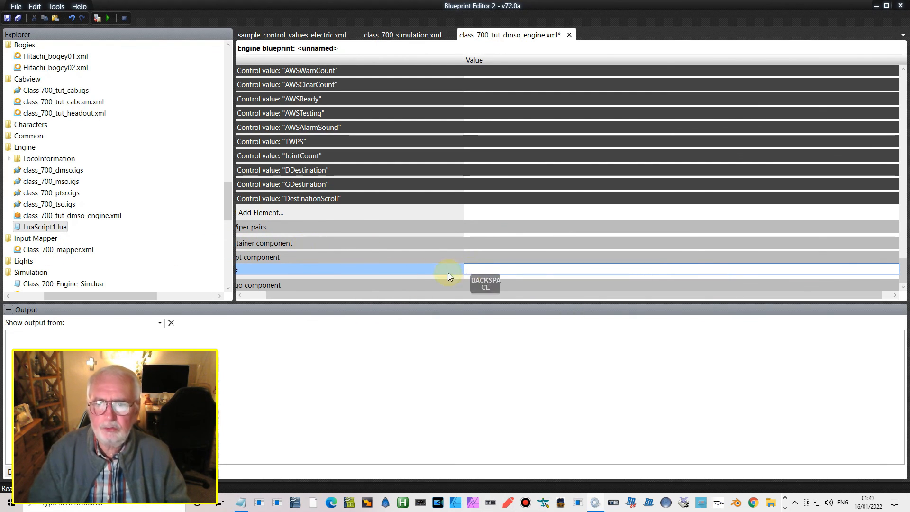
drag(317, 295, 303, 293)
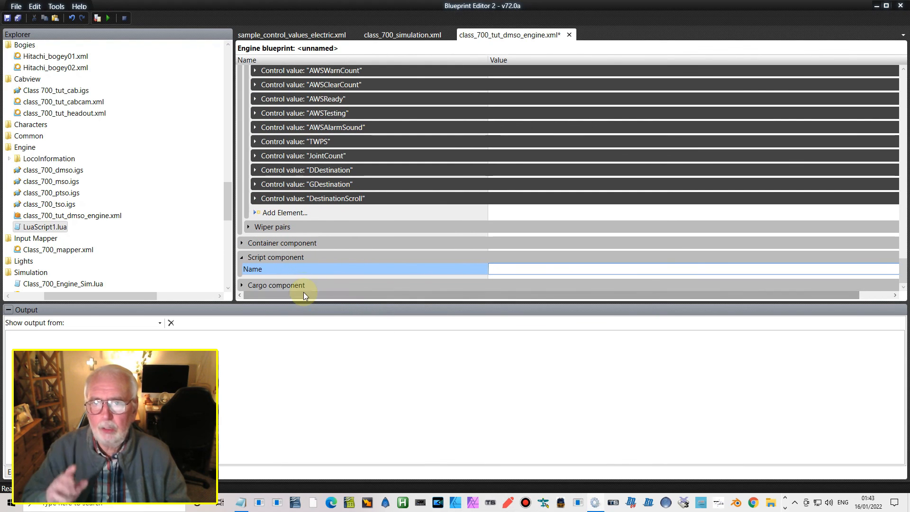
drag(21, 228, 580, 272)
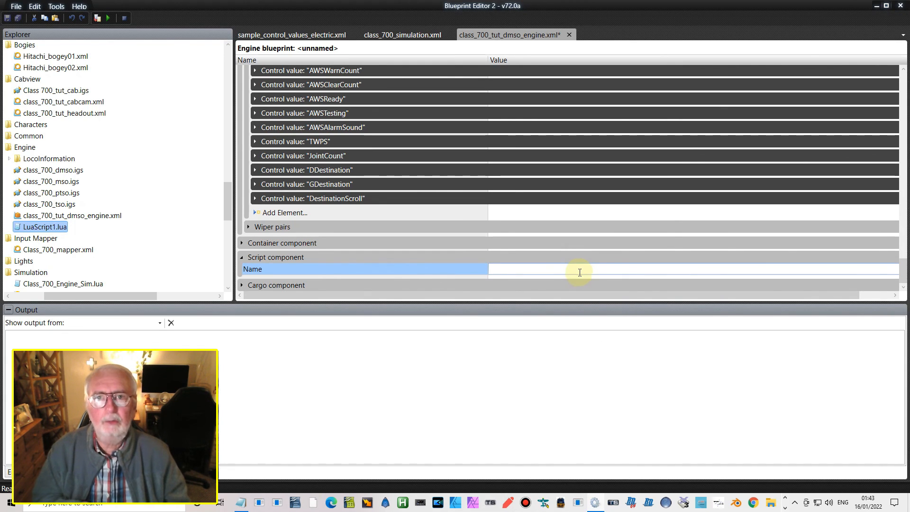
- Set the Script component's Name to the copied path RailVehicles\Electric\class 700 Test Vehicle\Engine\LuaScript1.lua
right_click(46, 228)
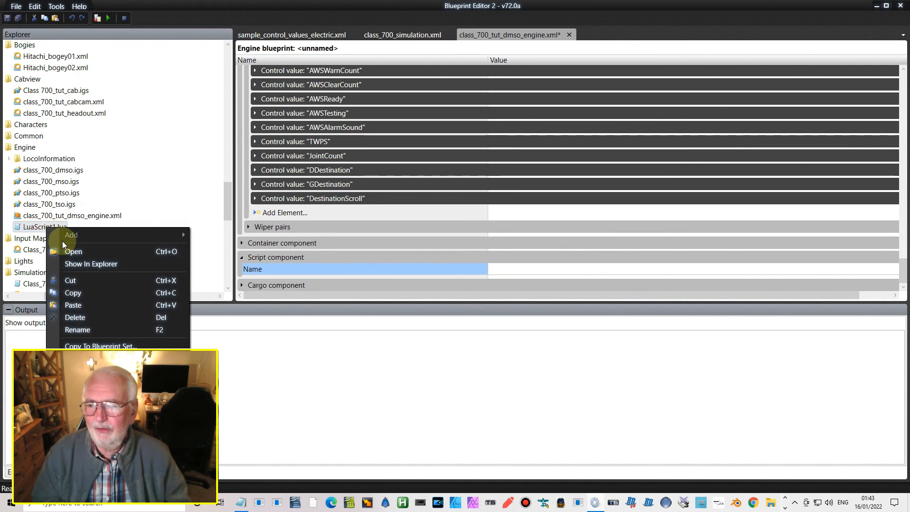
click(81, 292)
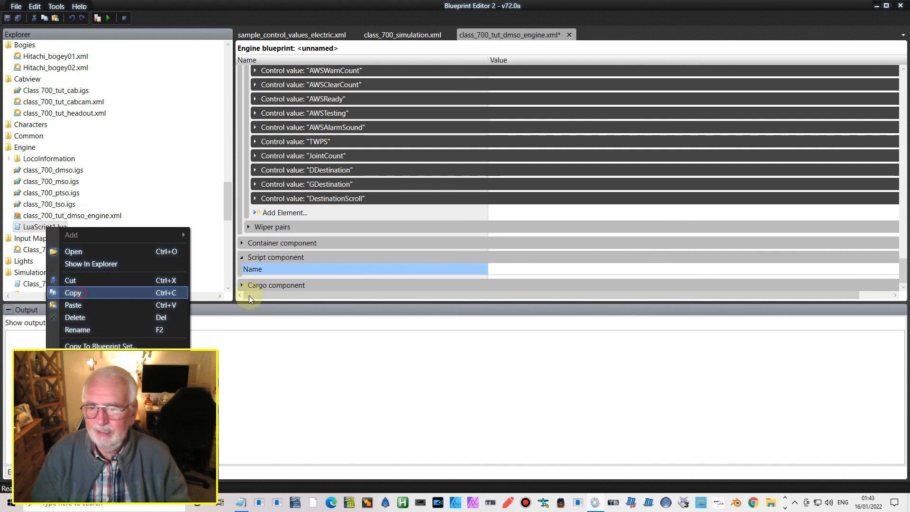
right_click(513, 268)
click(542, 329)
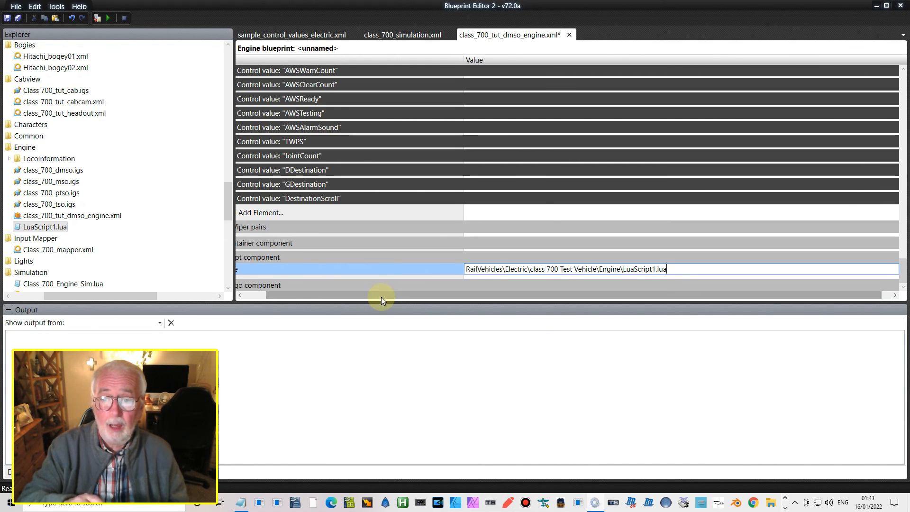
drag(381, 296, 281, 294)
scroll(346, 219, up, 2)
scroll(346, 219, up, 10)
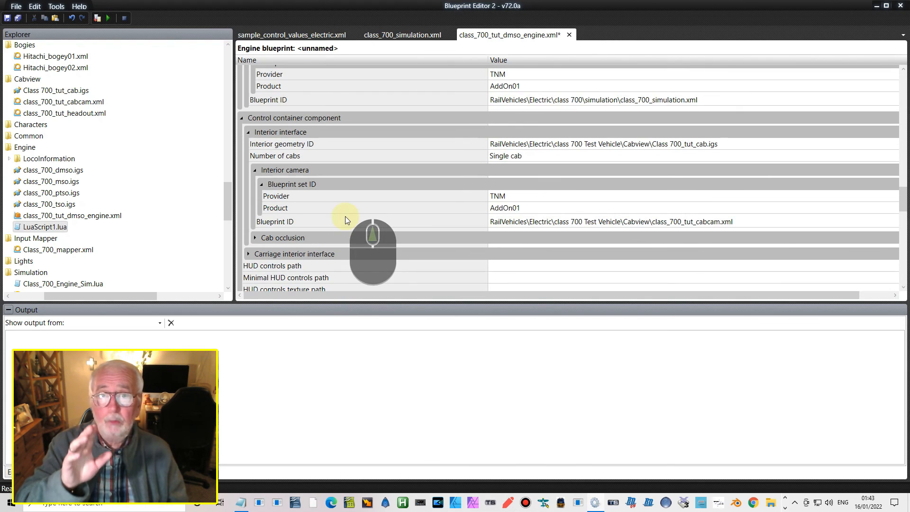
scroll(345, 218, up, 6)
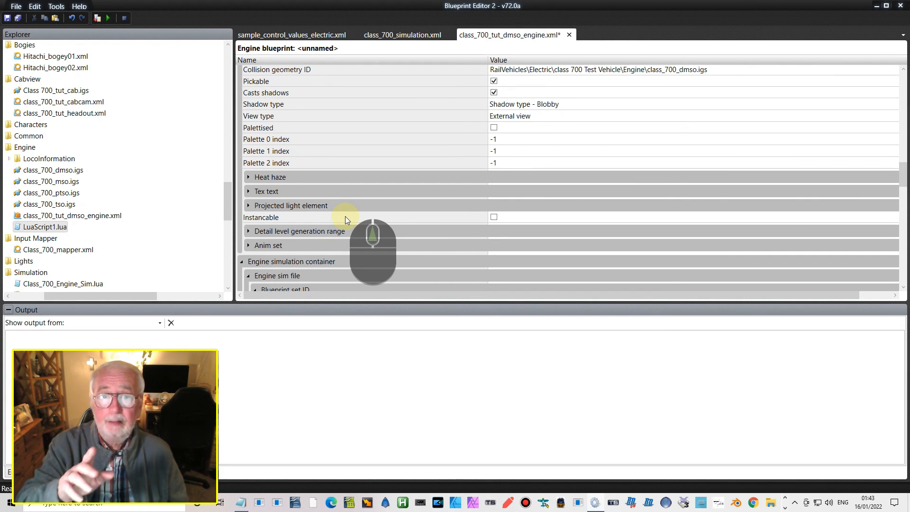